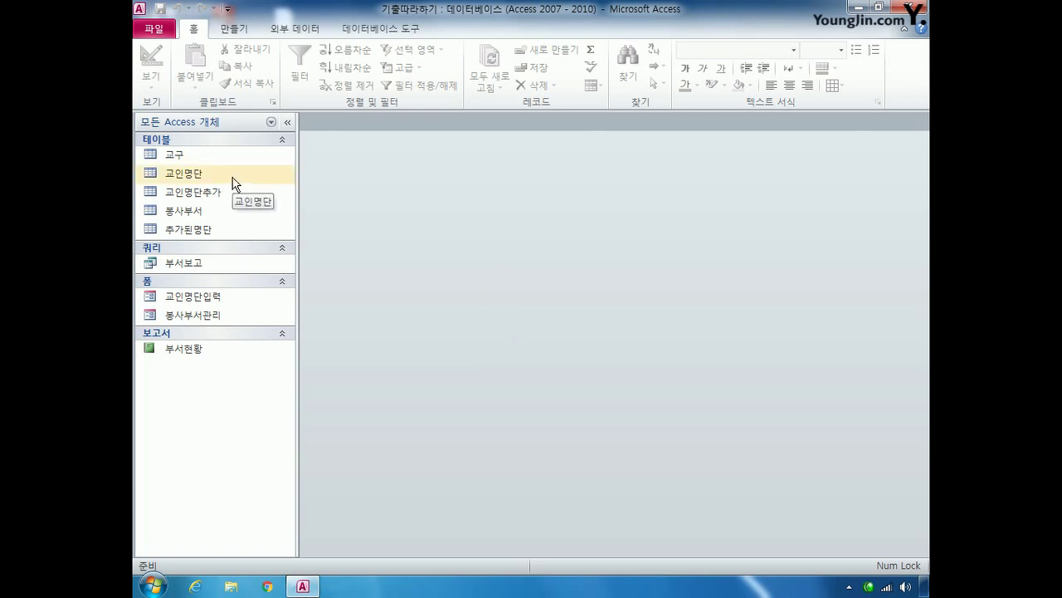
Open the 교인명단 table in design view and set the 교번 field's size to 7
{"action": "right_click", "coordinate": [191, 175]}
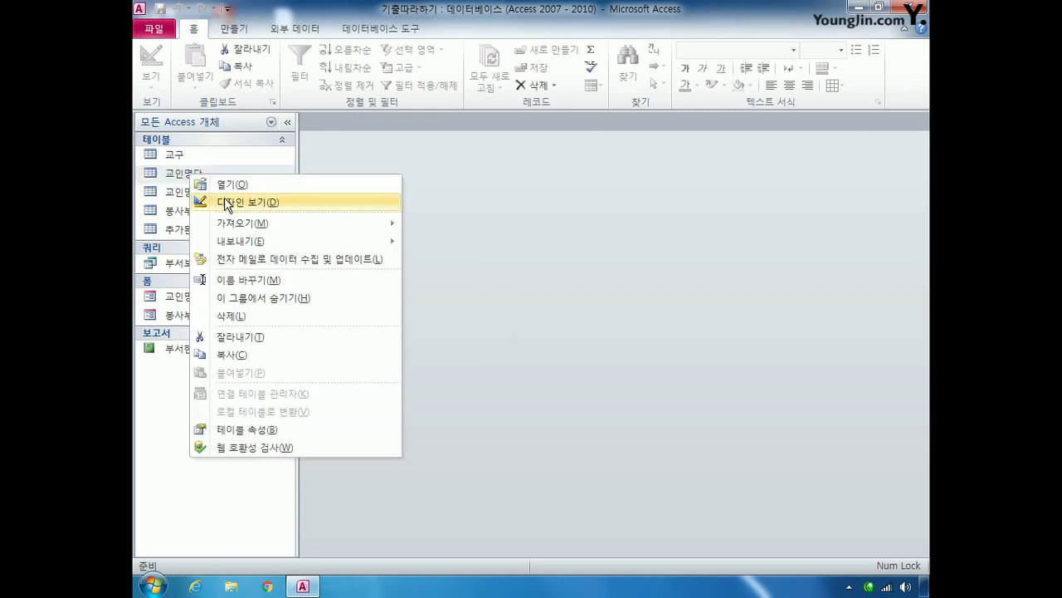
{"action": "left_click", "coordinate": [226, 201]}
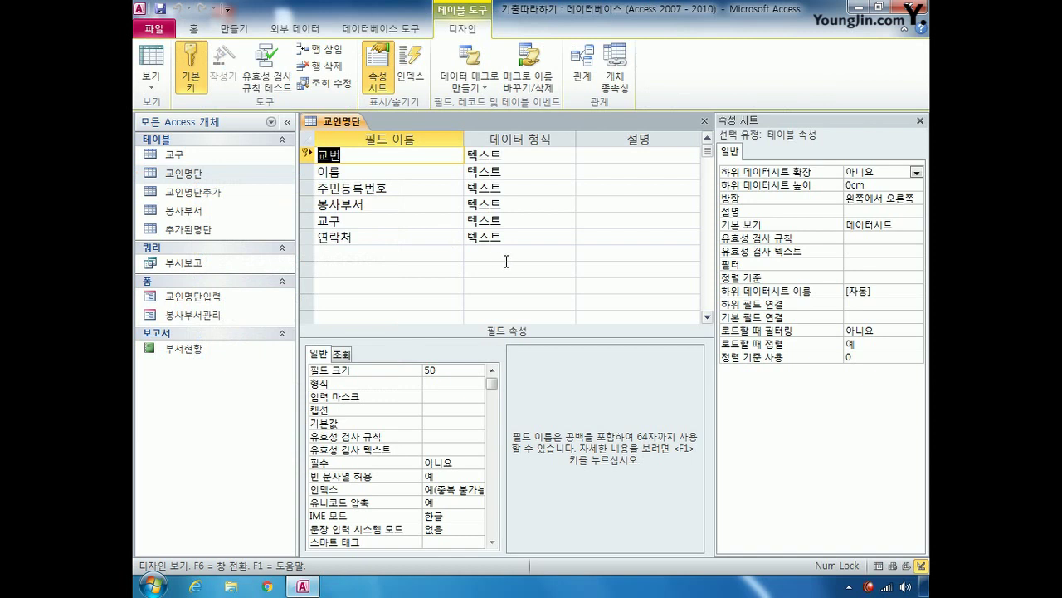
{"action": "left_click", "coordinate": [449, 371]}
{"action": "type", "text": "7"}
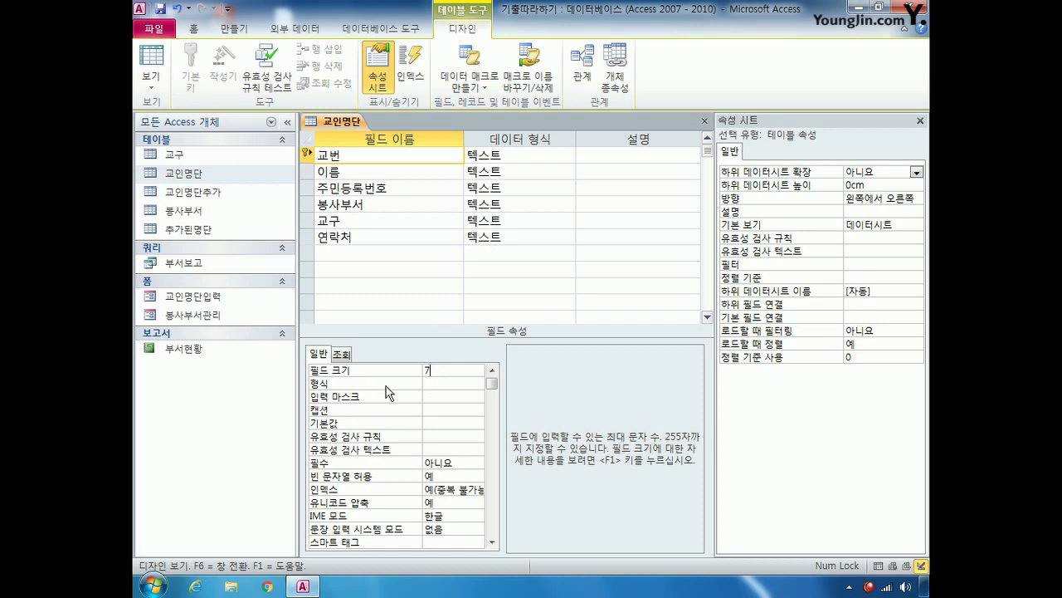
Enter an input mask for the 교번 field using 0 digit placeholders and a ;0; section
{"action": "left_click", "coordinate": [437, 400]}
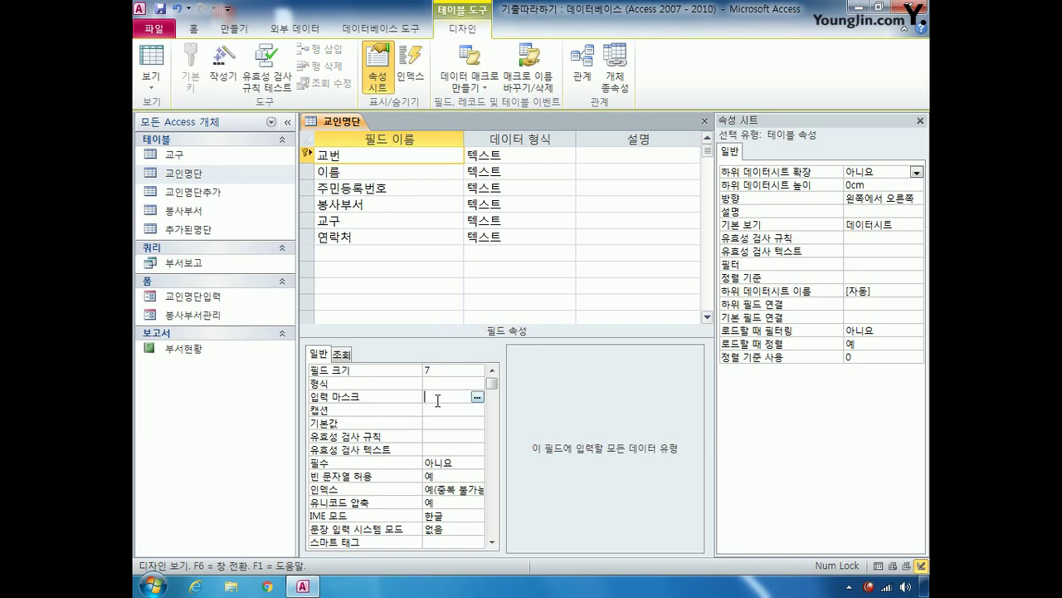
{"action": "type", "text": "000000"}
{"action": "type", "text": "0"}
{"action": "type", "text": ";0;"}
{"action": "key", "text": "shift+Home"}
{"action": "key", "text": "Home"}
{"action": "type", "text": "00"}
{"action": "key", "text": "shift+Left"}
For the 이름 field, set Required (필수) to 예 and Allow Zero Length (빈 문자열 허용) to 아니요
{"action": "left_click", "coordinate": [305, 170]}
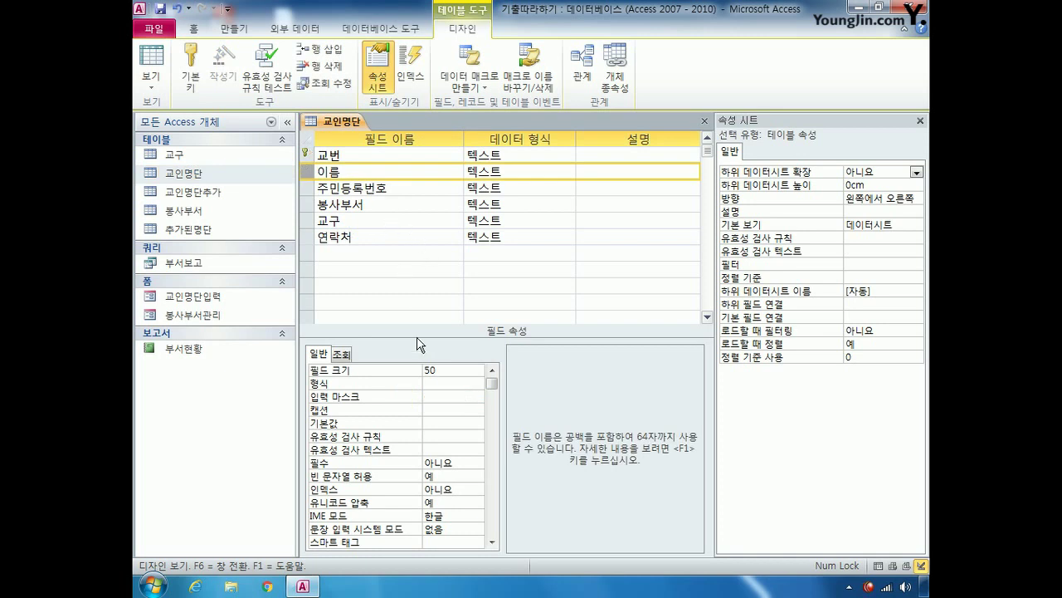
{"action": "left_click", "coordinate": [448, 462]}
{"action": "left_click", "coordinate": [478, 462]}
{"action": "left_click", "coordinate": [470, 475]}
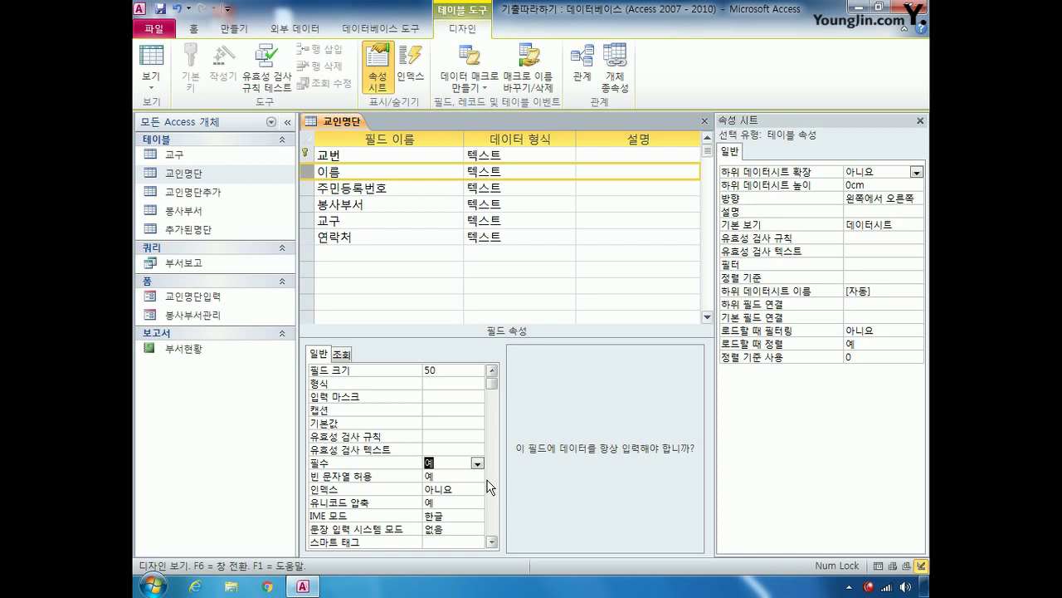
{"action": "left_click", "coordinate": [448, 476]}
{"action": "double_click", "coordinate": [430, 476]}
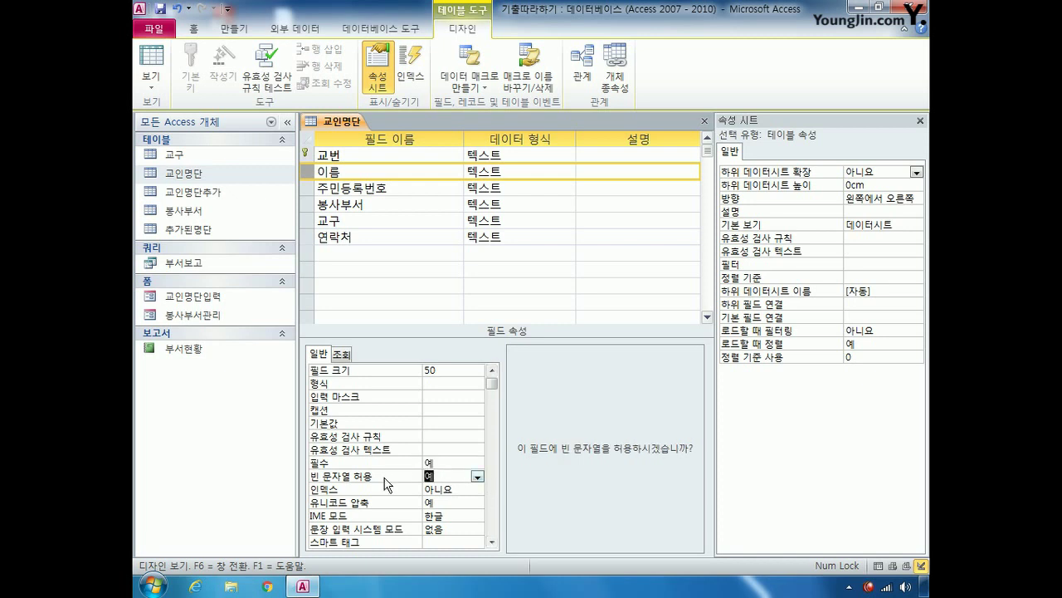
{"action": "left_click", "coordinate": [478, 476]}
{"action": "left_click", "coordinate": [459, 502]}
Give the 교구 field the validation rule len([교구])=1, entering it in the enlarged editing window
{"action": "left_click", "coordinate": [303, 221]}
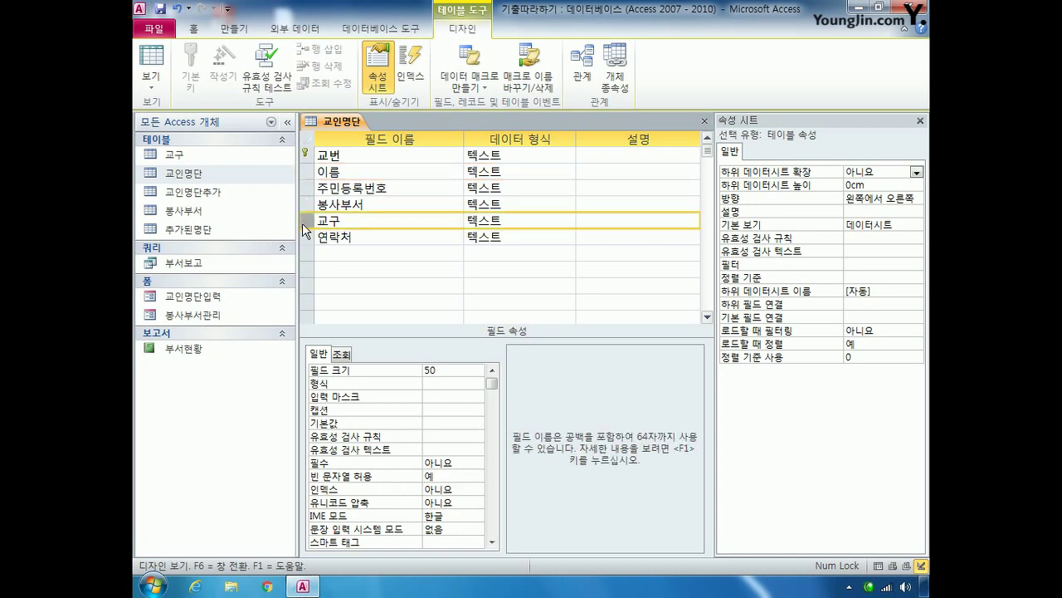
{"action": "left_click", "coordinate": [438, 438]}
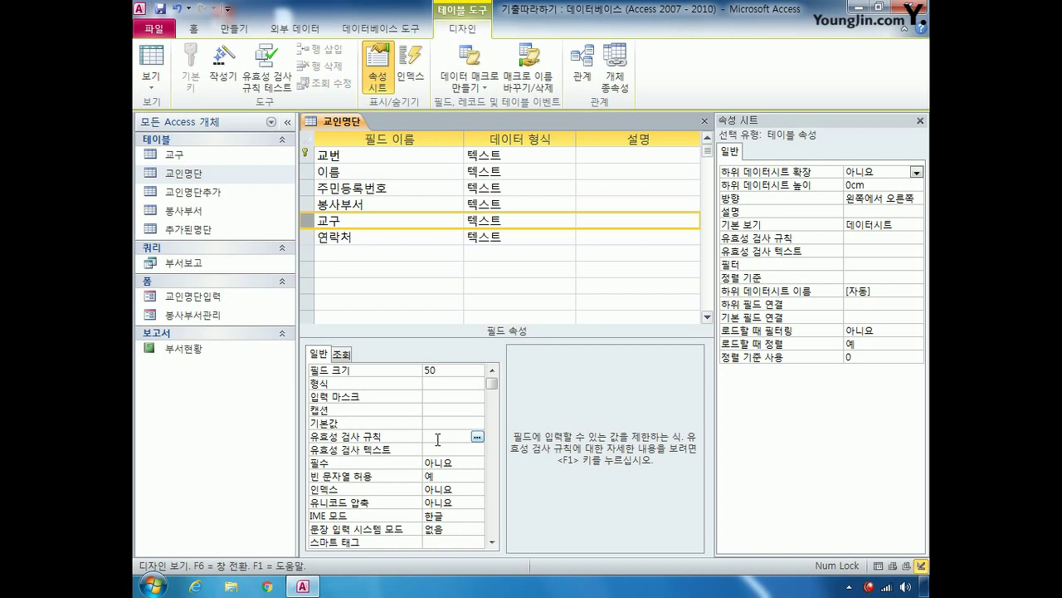
{"action": "right_click", "coordinate": [438, 439]}
{"action": "left_click", "coordinate": [516, 462]}
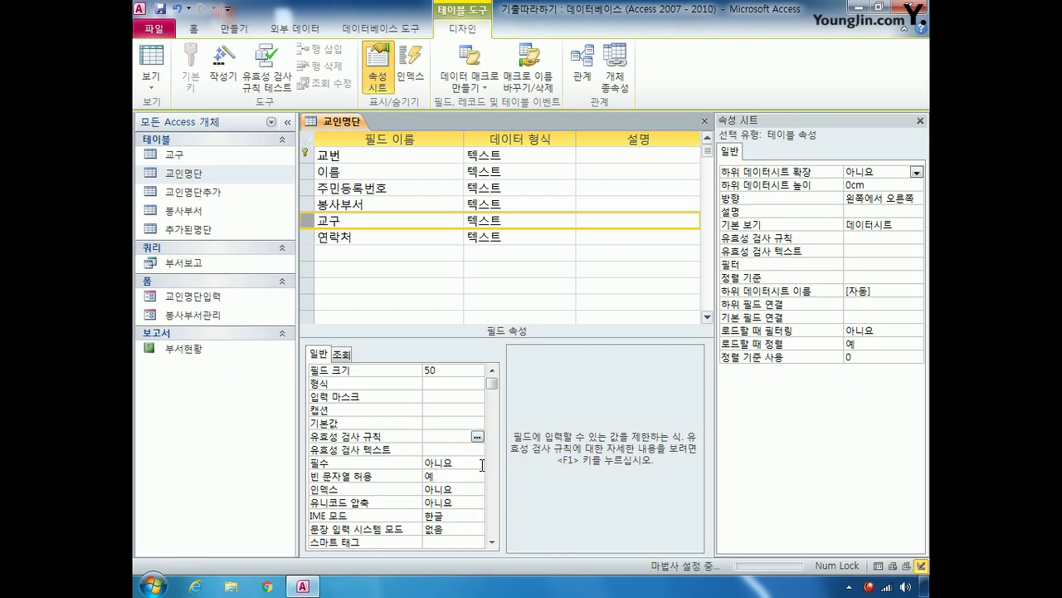
{"action": "type", "text": "len"}
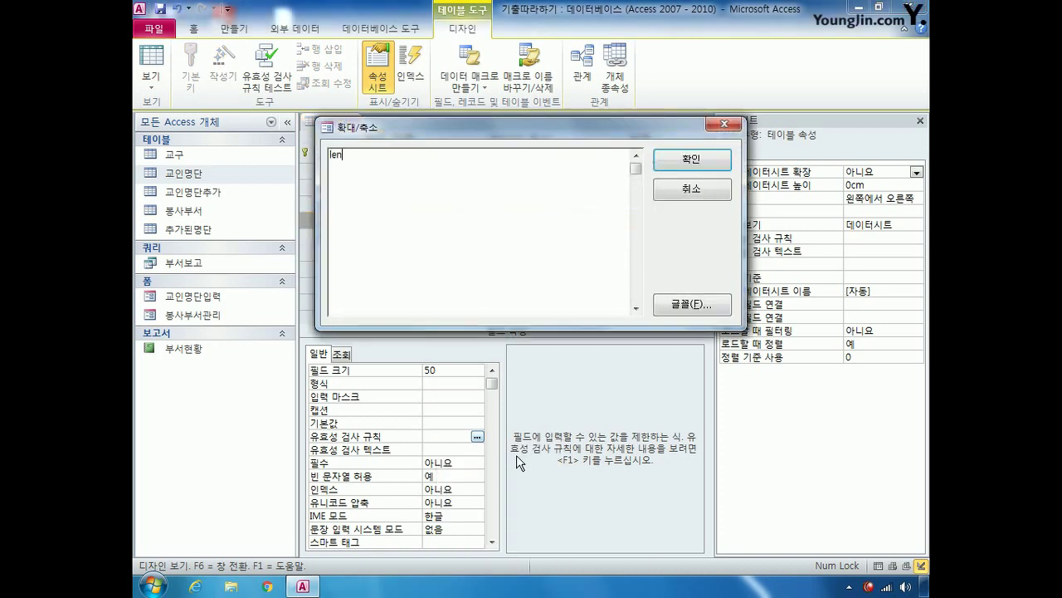
{"action": "type", "text": "([교구])=1"}
{"action": "left_click", "coordinate": [697, 160]}
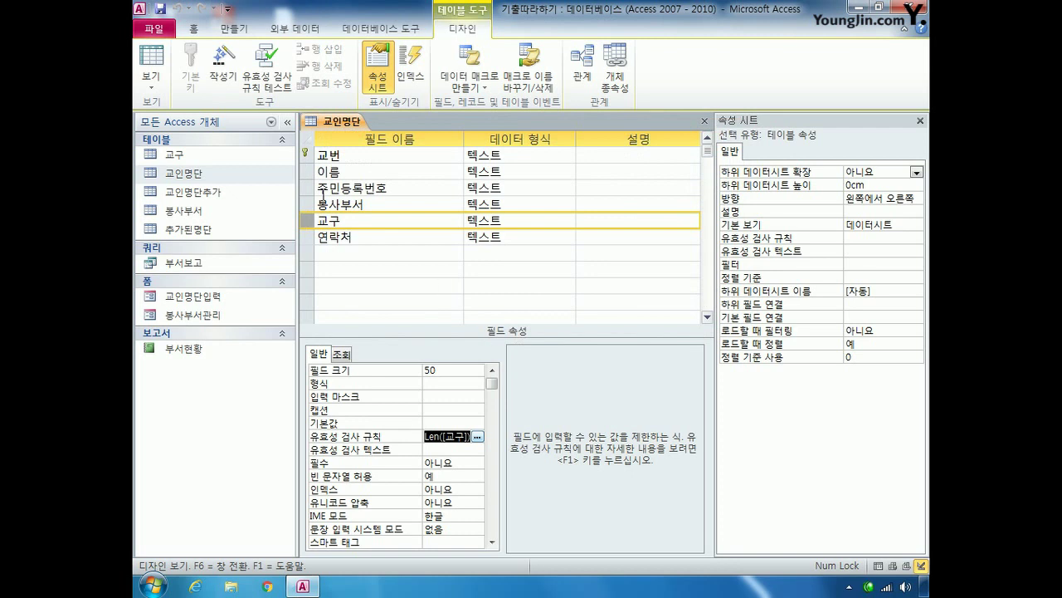
Set the index of the 주민등록번호 field to 예(중복 불가능) so duplicates are not allowed
{"action": "left_click", "coordinate": [310, 192]}
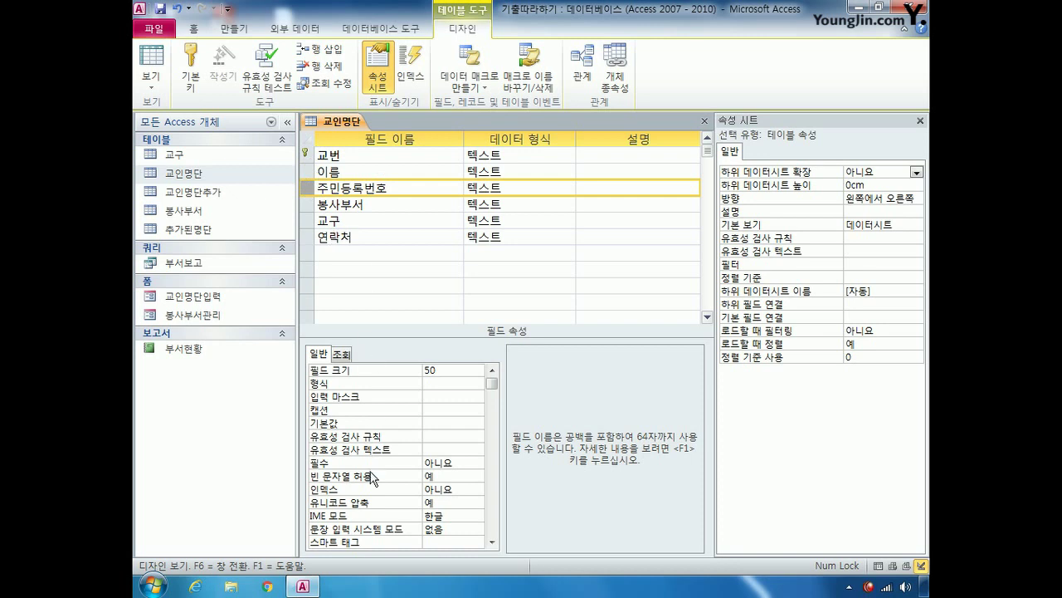
{"action": "left_click", "coordinate": [454, 491]}
{"action": "left_click", "coordinate": [477, 490]}
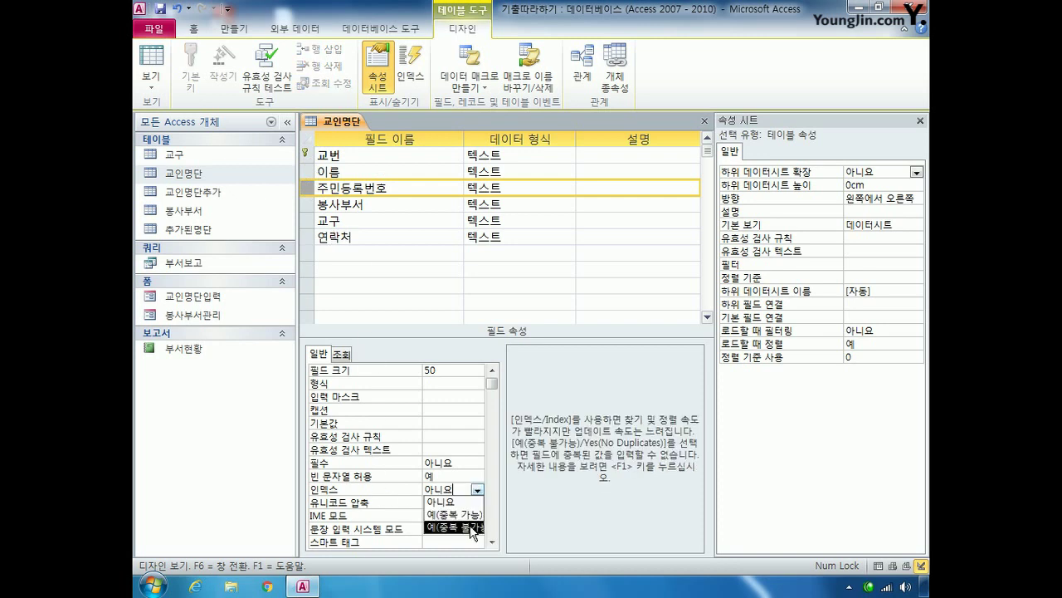
{"action": "left_click", "coordinate": [469, 527]}
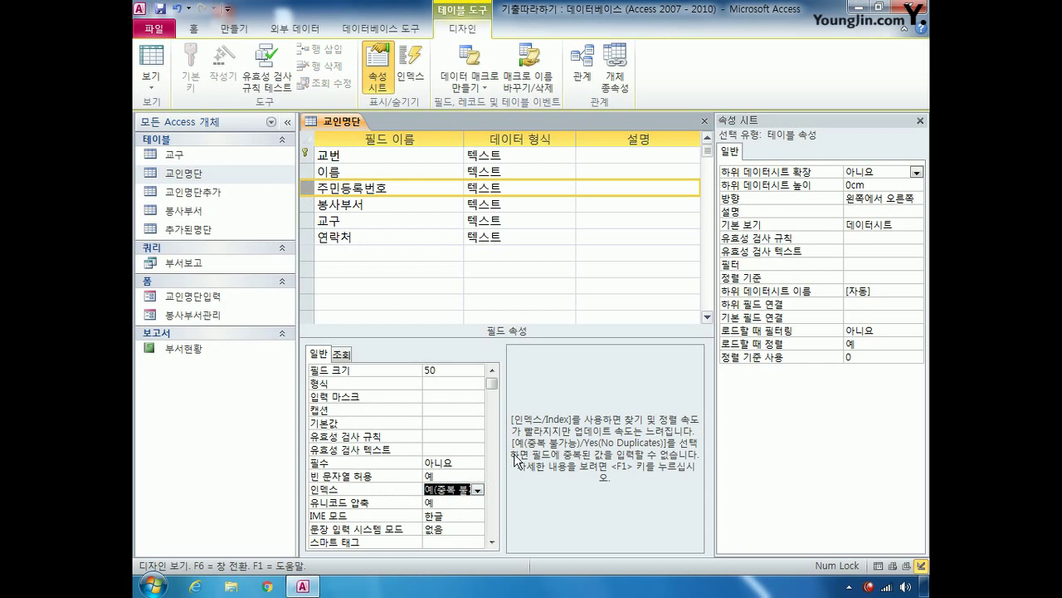
Add a new field named 냉담자 below 연락처 with the Yes/No data type
{"action": "left_click", "coordinate": [332, 254]}
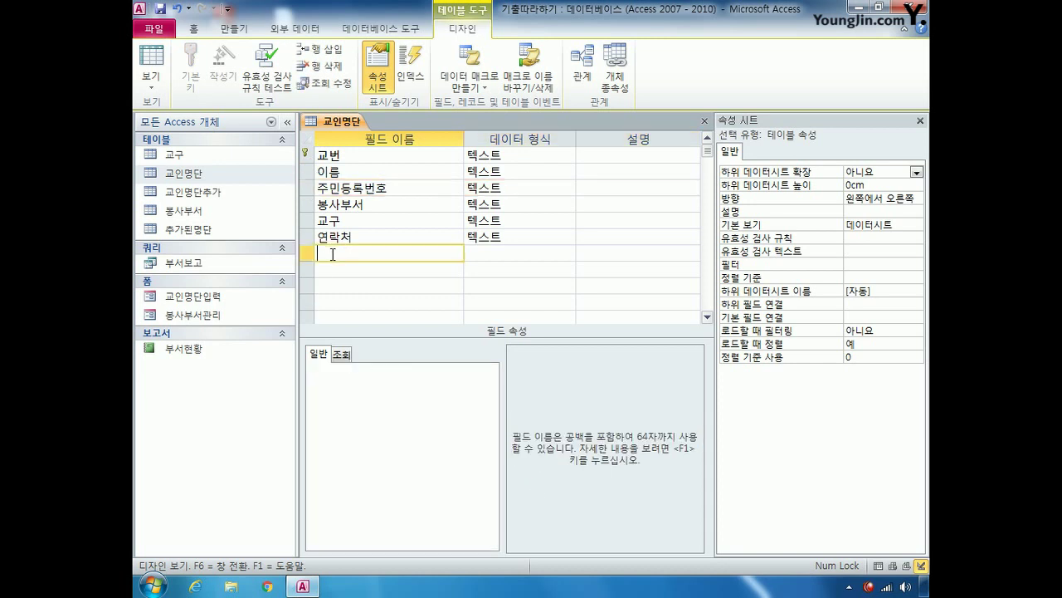
{"action": "type", "text": "냉담자"}
{"action": "key", "text": "Return"}
{"action": "left_click", "coordinate": [568, 253]}
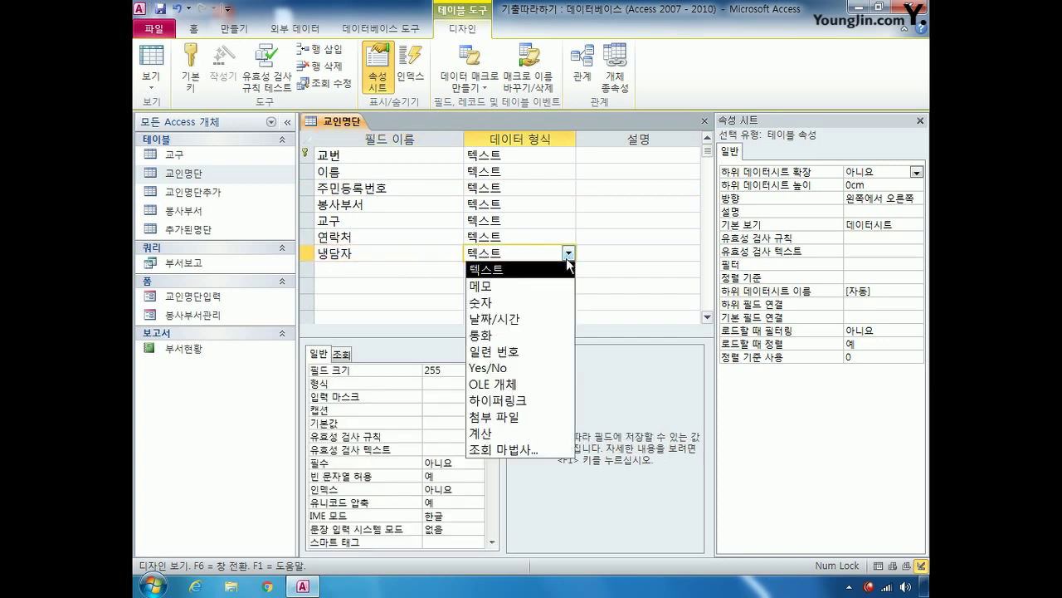
{"action": "left_click", "coordinate": [490, 365]}
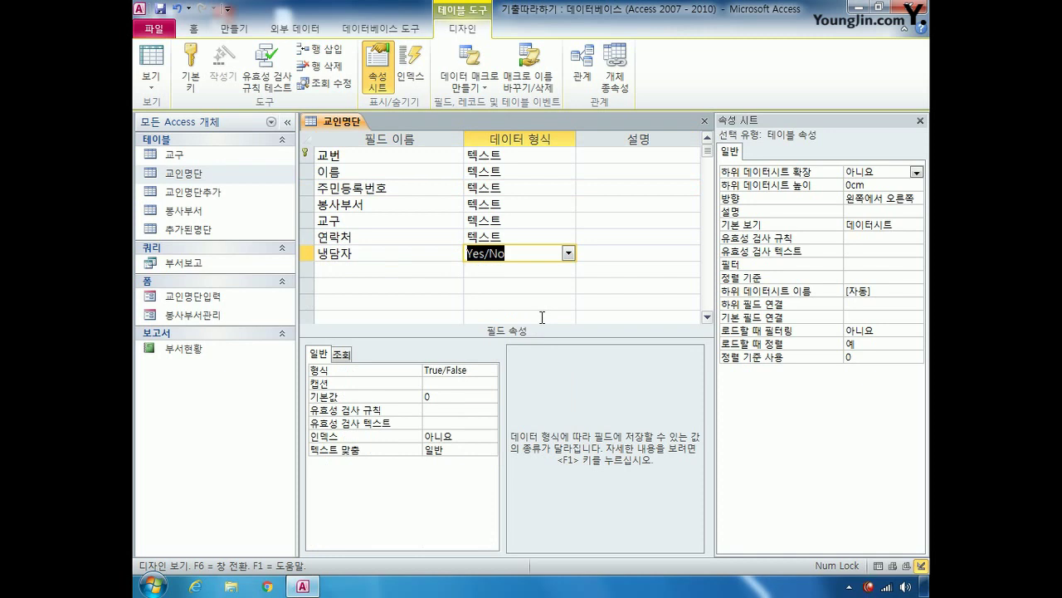
Save the 교인명단 table design, accepting the data integrity warnings, and close the table
{"action": "left_click", "coordinate": [160, 9]}
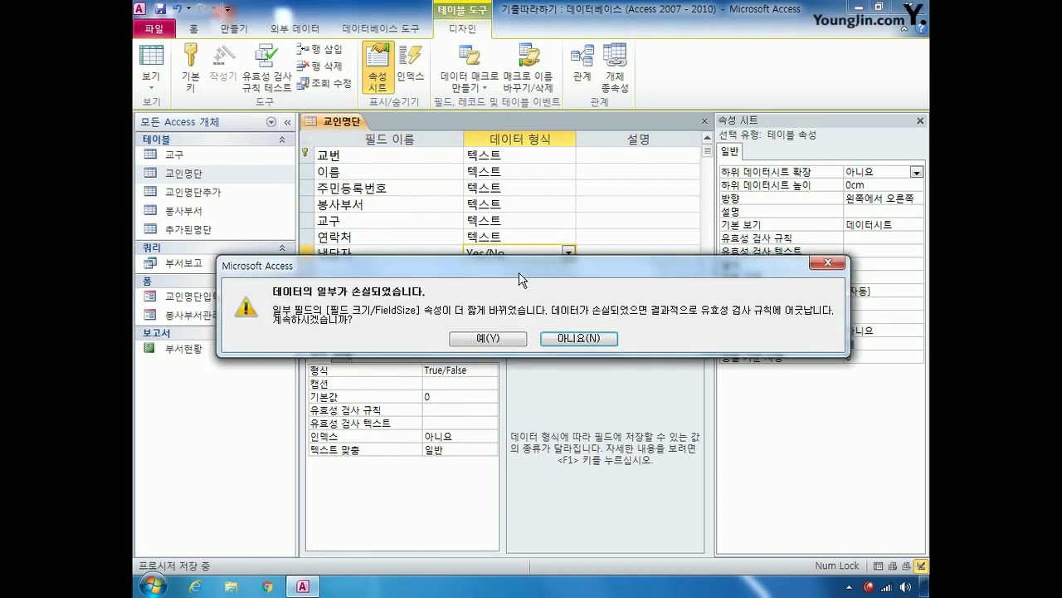
{"action": "left_click", "coordinate": [499, 340]}
{"action": "left_click", "coordinate": [440, 334]}
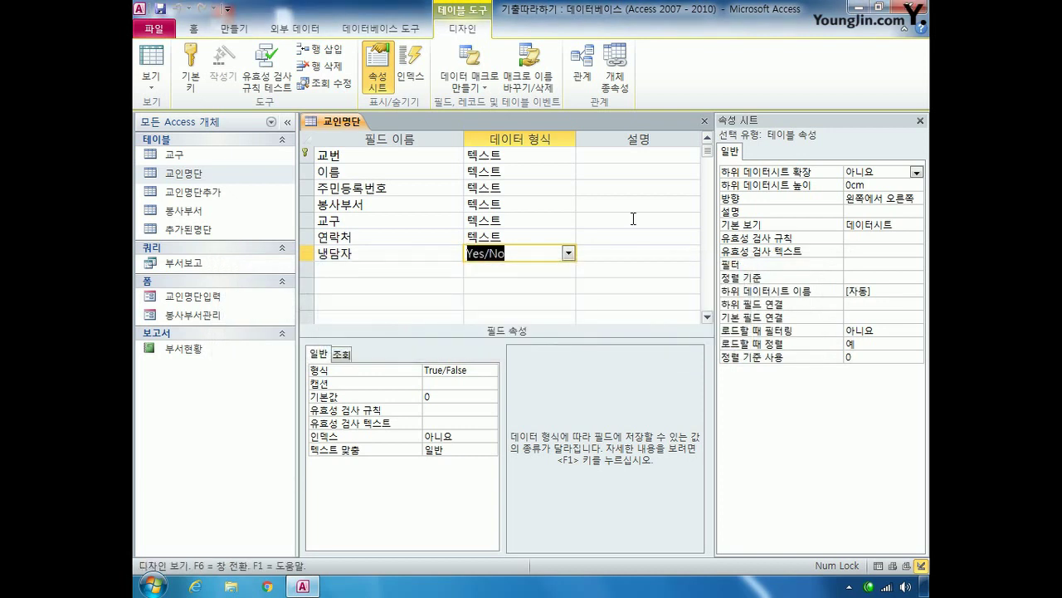
{"action": "left_click", "coordinate": [705, 121]}
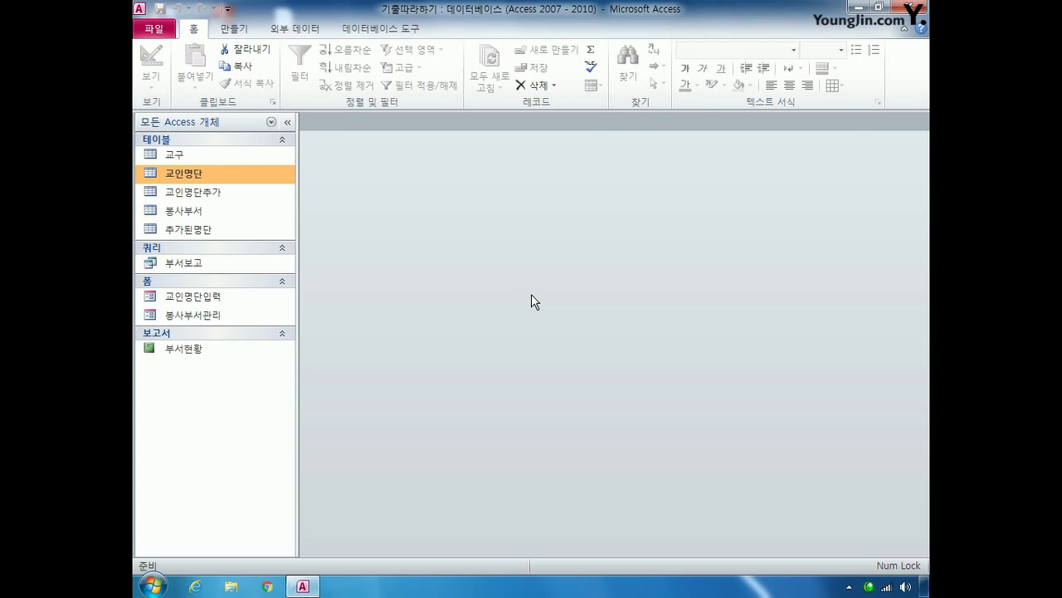
Create a new query in design view based on the 교인명단추가 table
{"action": "left_click", "coordinate": [242, 30]}
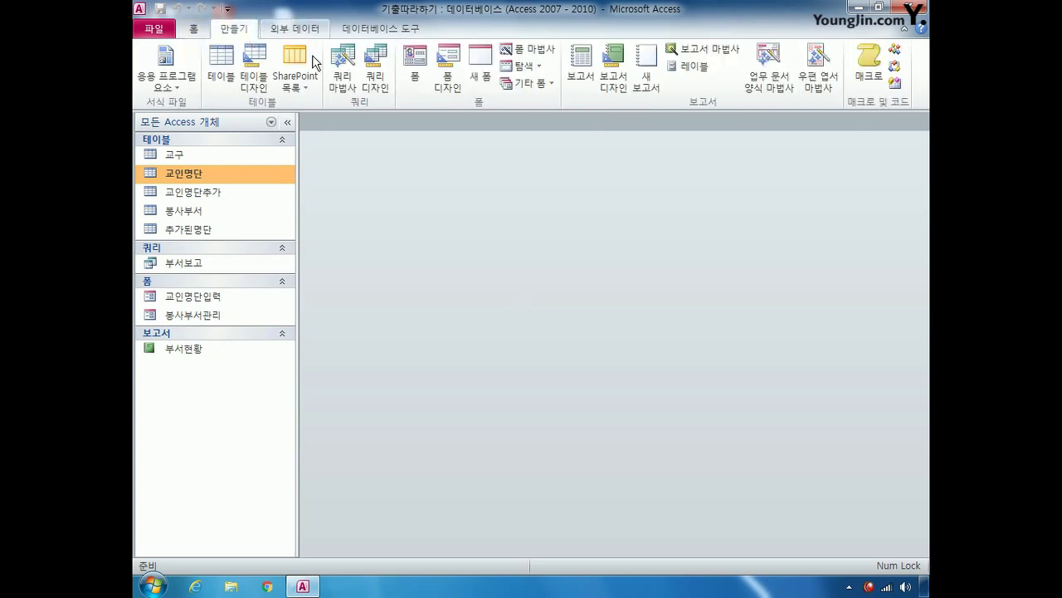
{"action": "left_click", "coordinate": [389, 82]}
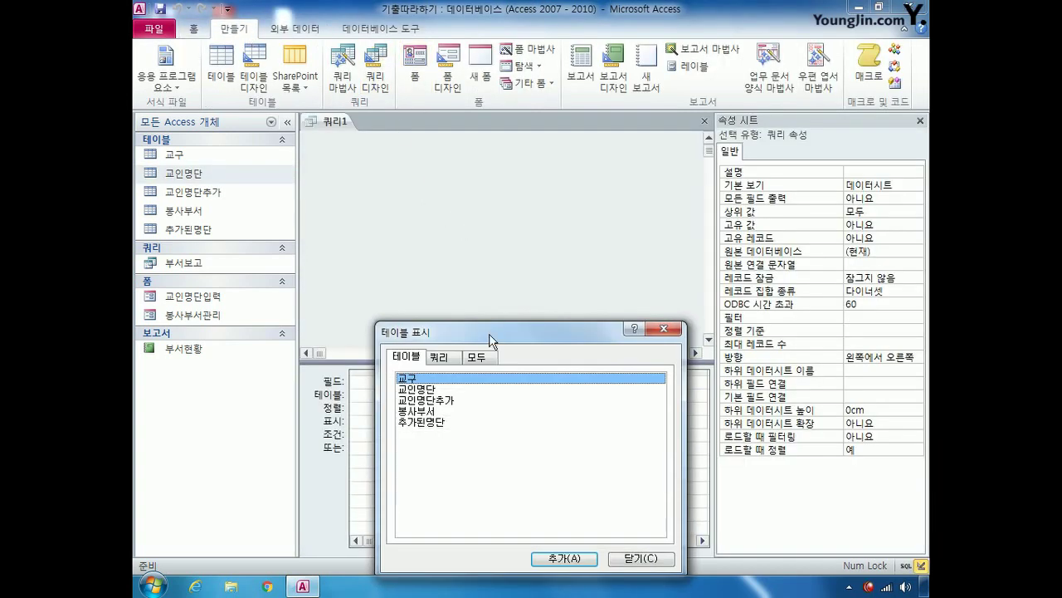
{"action": "left_click_drag", "start_coordinate": [489, 339], "coordinate": [490, 268]}
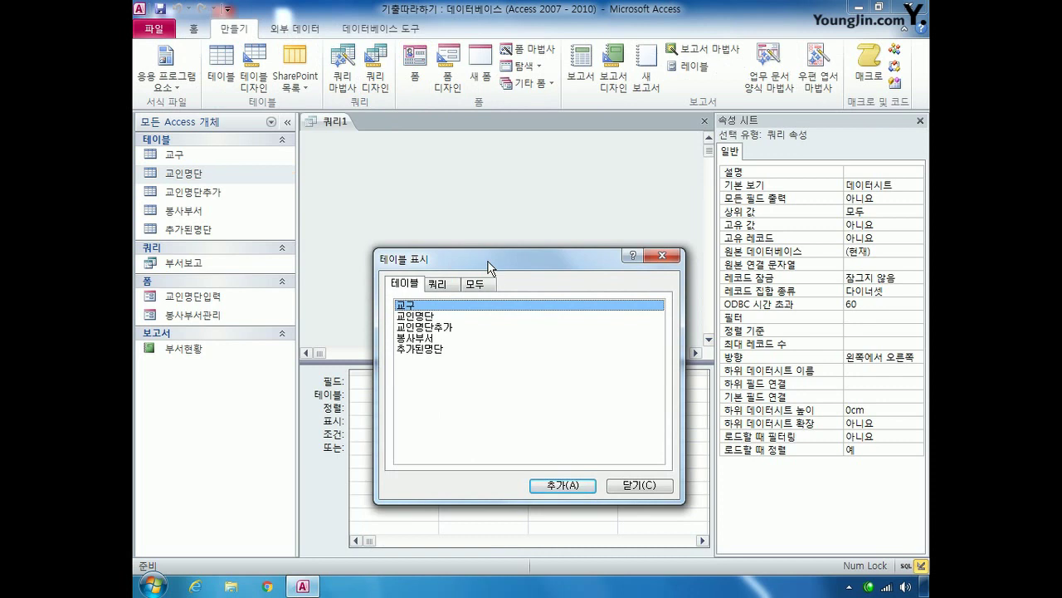
{"action": "double_click", "coordinate": [440, 328]}
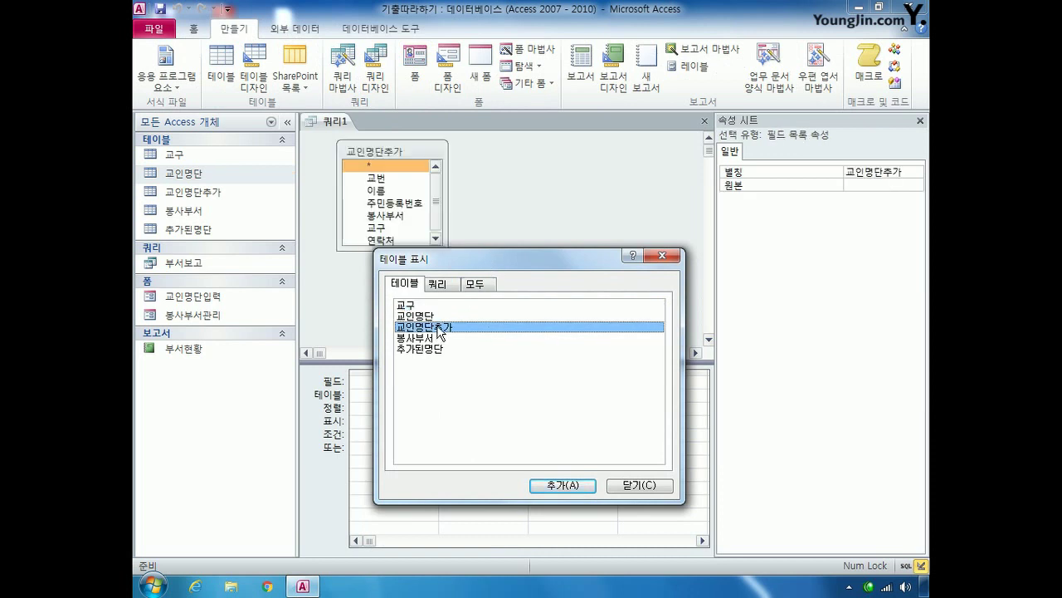
{"action": "left_click", "coordinate": [646, 484]}
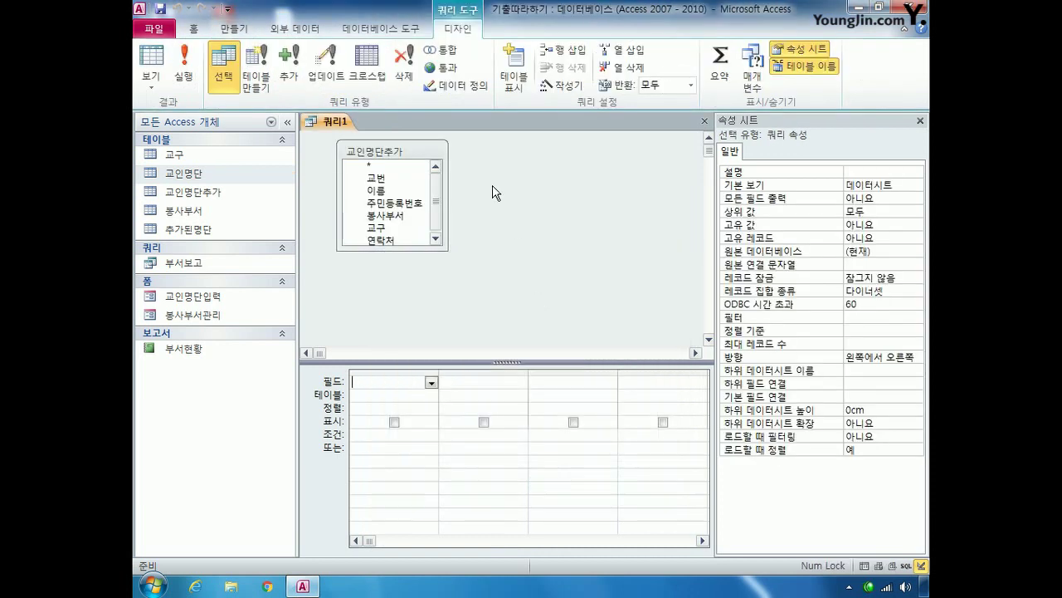
Turn the query into an append query that targets the 추가된명단 table in the current database
{"action": "left_click", "coordinate": [289, 64]}
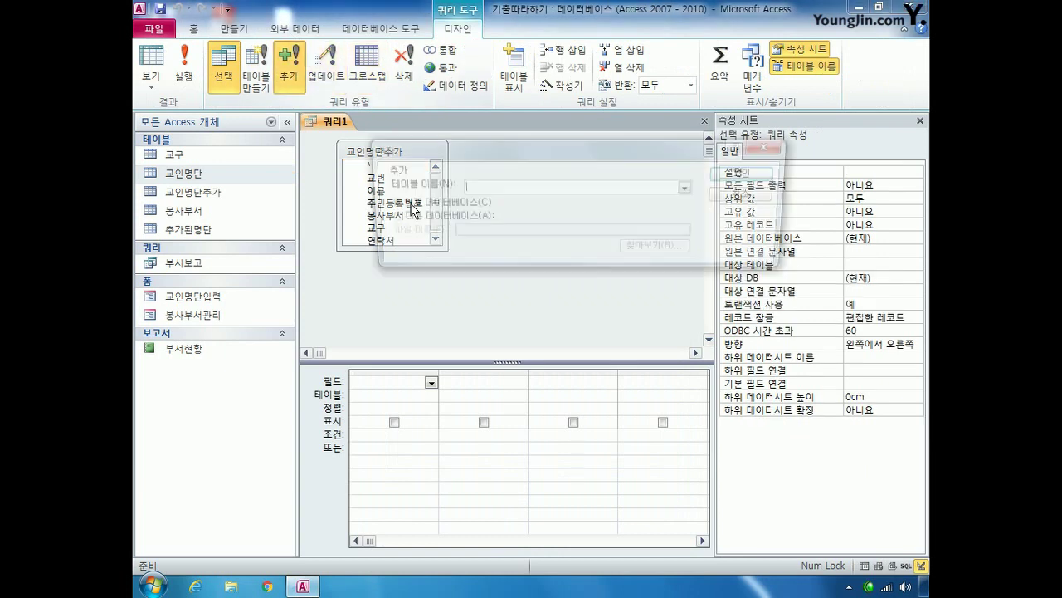
{"action": "left_click", "coordinate": [694, 189]}
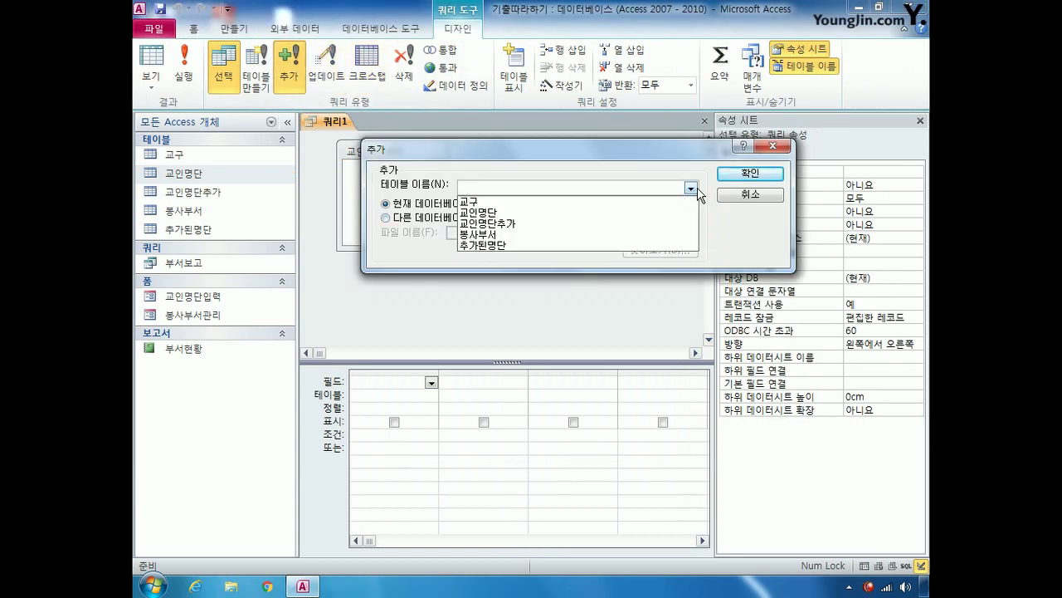
{"action": "left_click", "coordinate": [600, 245]}
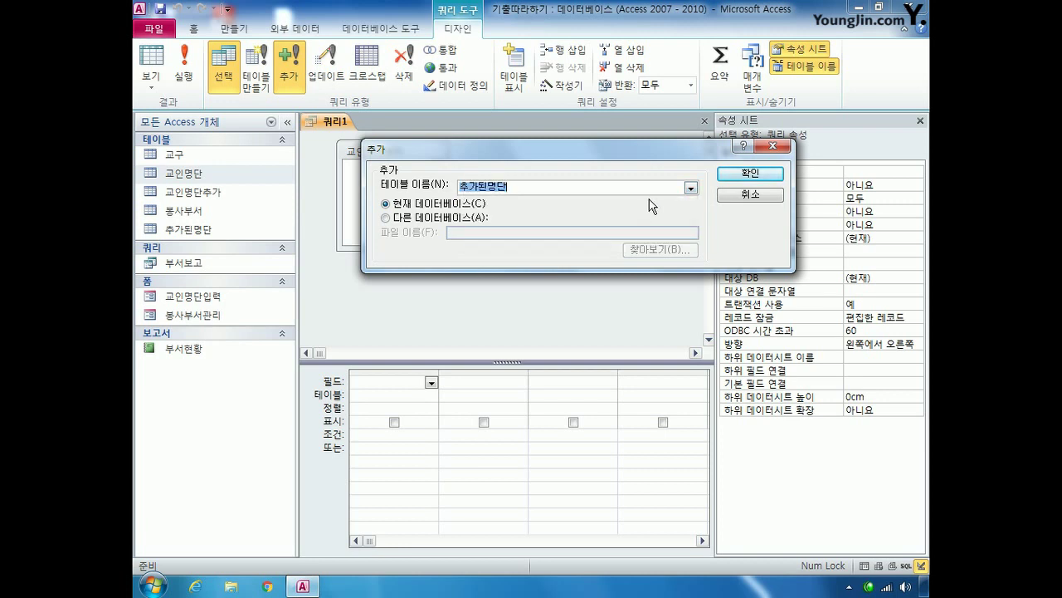
{"action": "left_click", "coordinate": [751, 174]}
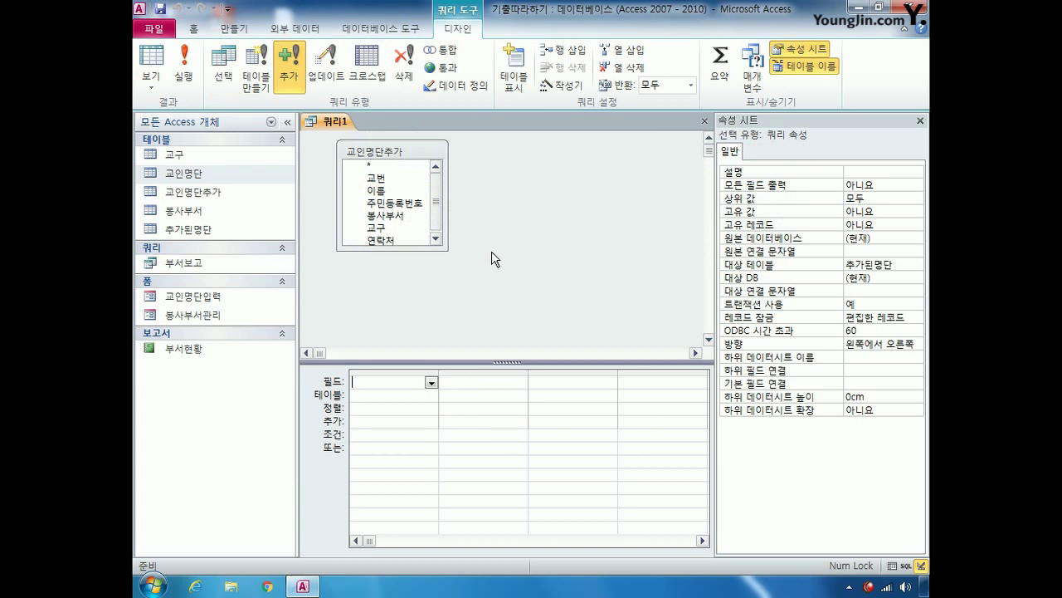
Add the fields 교번, 이름, 주민등록번호, 봉사부서, 교구 and 연락처 from 교인명단추가 to the query grid
{"action": "left_click", "coordinate": [378, 180]}
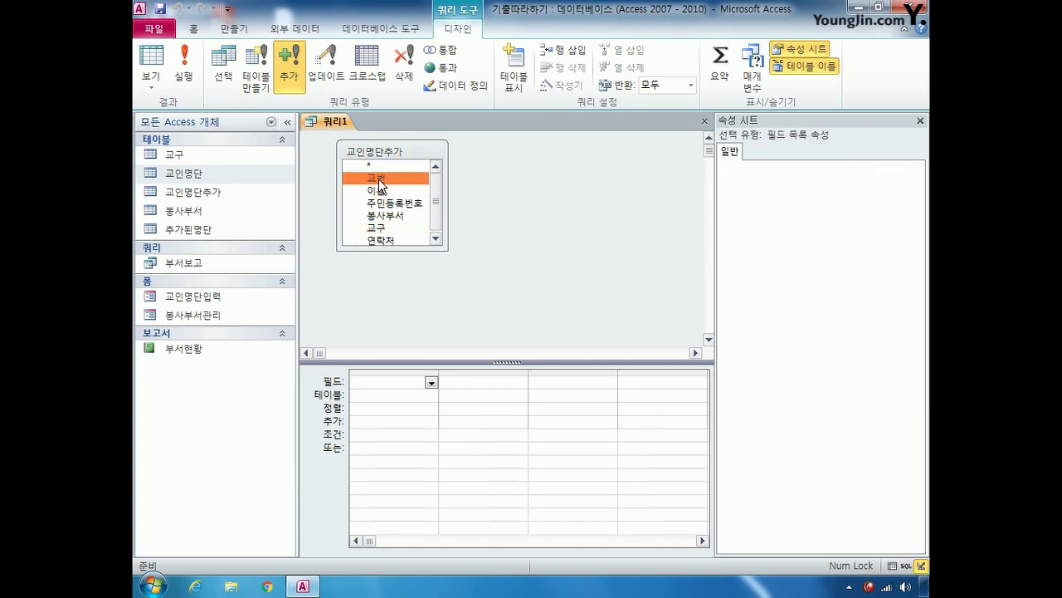
{"action": "double_click", "coordinate": [379, 180]}
{"action": "double_click", "coordinate": [380, 191]}
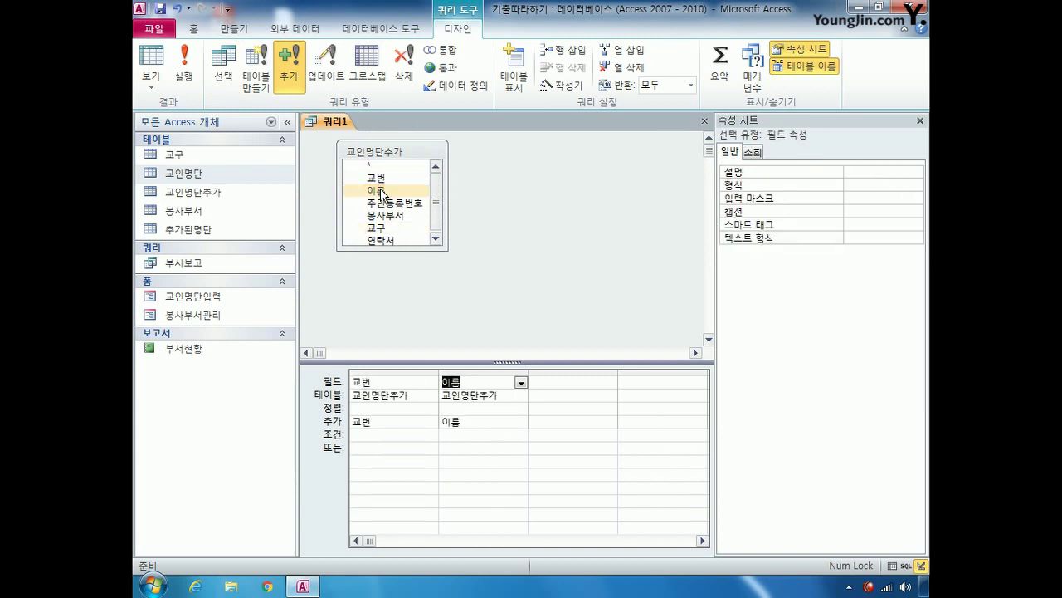
{"action": "double_click", "coordinate": [398, 204]}
{"action": "double_click", "coordinate": [400, 206]}
{"action": "left_click", "coordinate": [397, 216]}
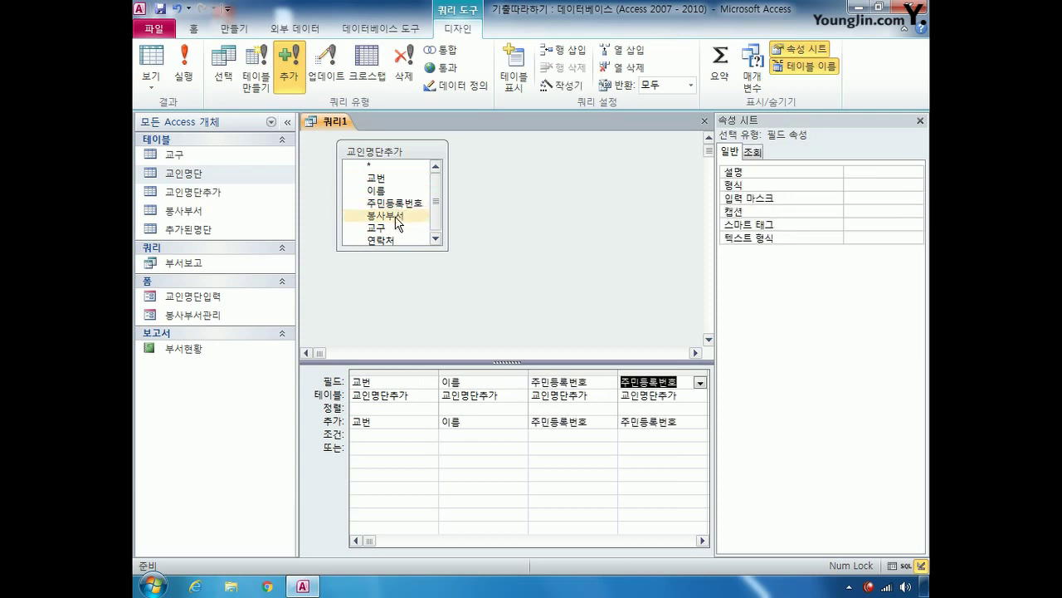
{"action": "double_click", "coordinate": [396, 218]}
{"action": "double_click", "coordinate": [395, 227]}
{"action": "double_click", "coordinate": [389, 240]}
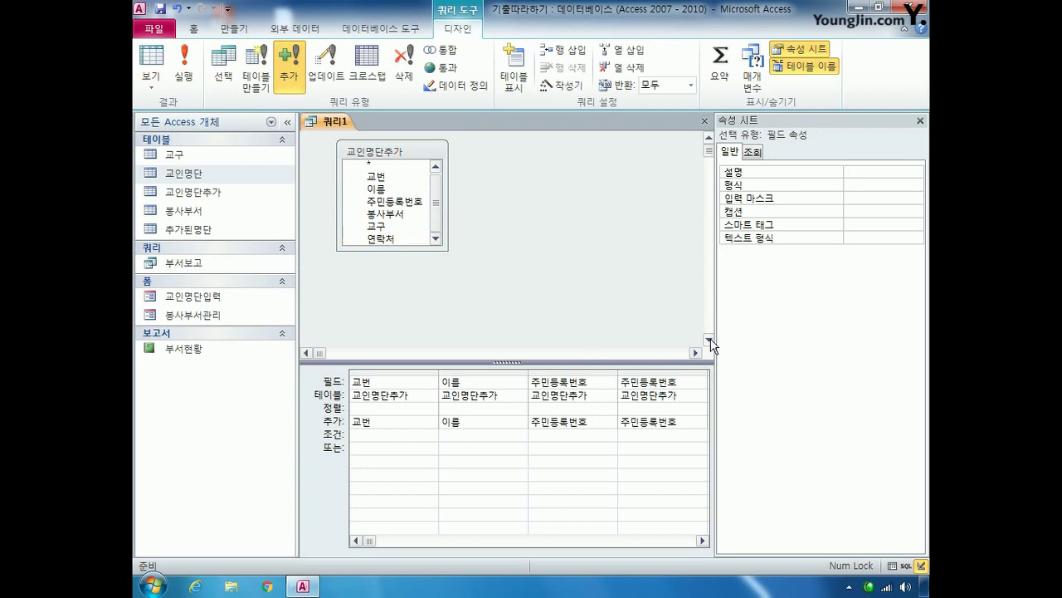
Widen the 교번 column and set its criteria to not in (select 교번 from 추가된명단)
{"action": "left_click", "coordinate": [367, 435]}
{"action": "left_click_drag", "start_coordinate": [438, 371], "coordinate": [533, 375]}
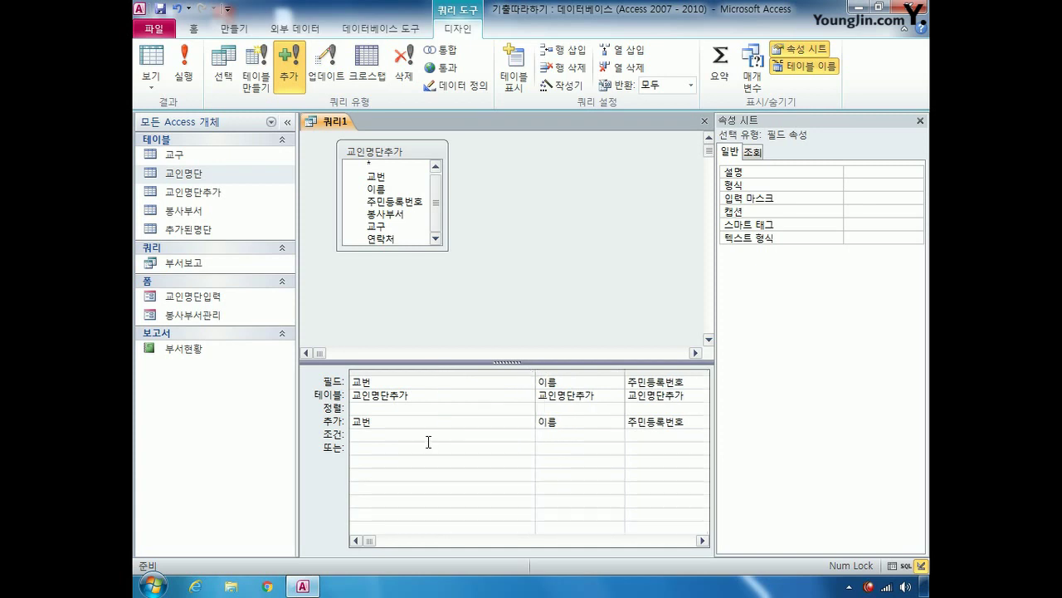
{"action": "type", "text": "기"}
{"action": "key", "text": "BackSpace"}
{"action": "key", "text": "BackSpace"}
{"action": "type", "text": "not in (select 교번 from 추가된명단)"}
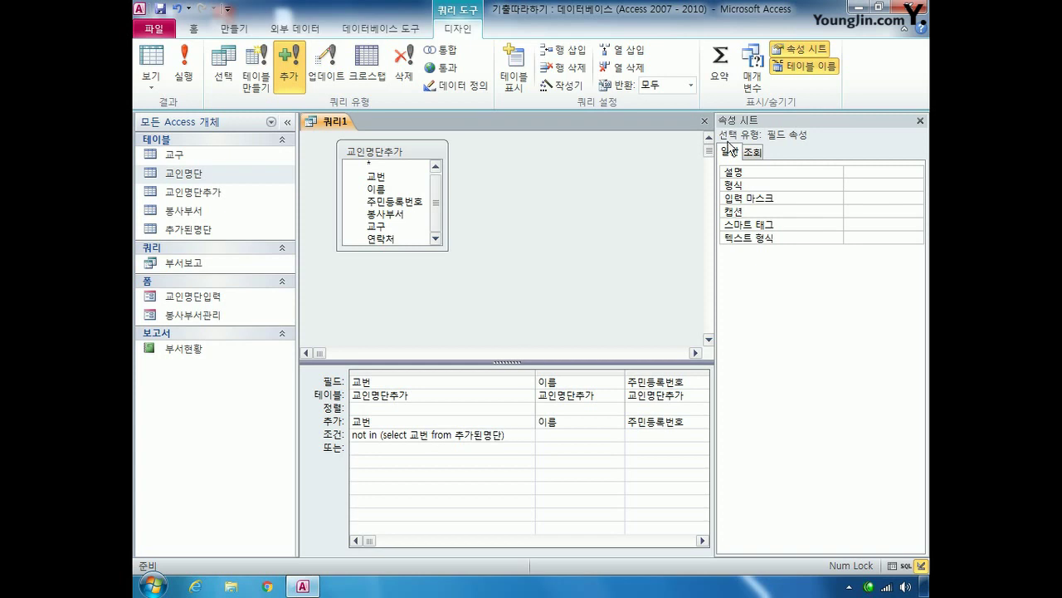
Close the append query and save it under the name 교인명단추가질의
{"action": "left_click", "coordinate": [705, 121]}
{"action": "left_click", "coordinate": [459, 333]}
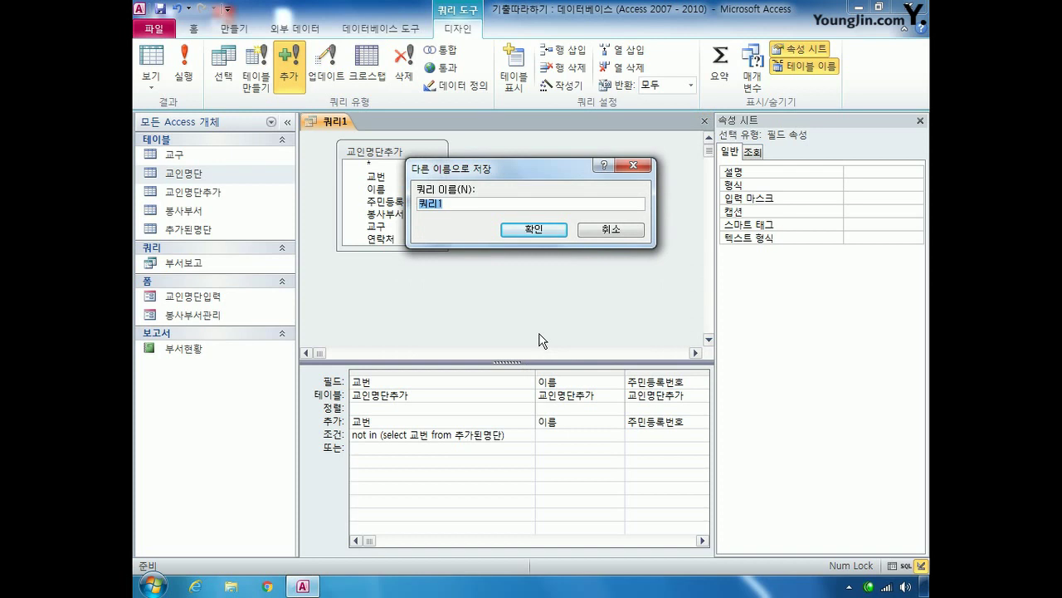
{"action": "type", "text": "교인명단추가질의"}
{"action": "key", "text": "Return"}
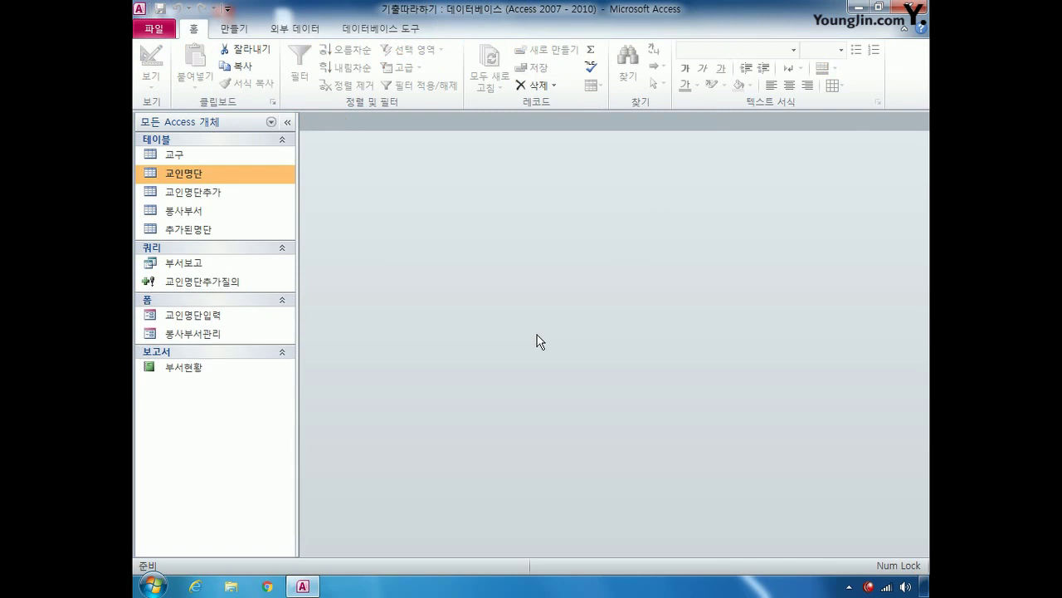
Try to run the saved 교인명단추가질의 append query, confirming the data modification
{"action": "double_click", "coordinate": [234, 284]}
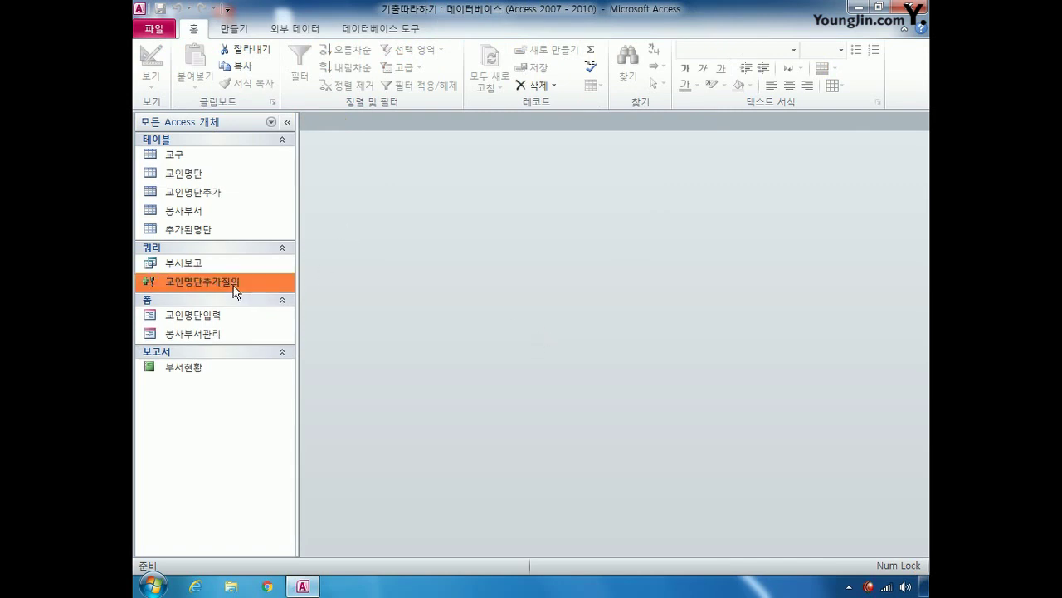
{"action": "left_click", "coordinate": [420, 358]}
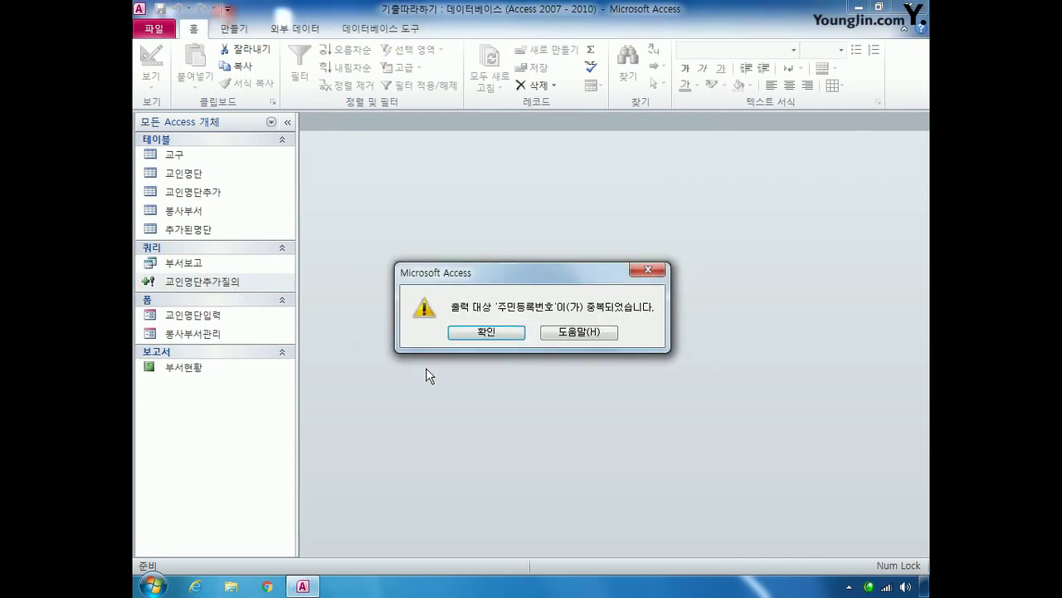
{"action": "left_click", "coordinate": [481, 332]}
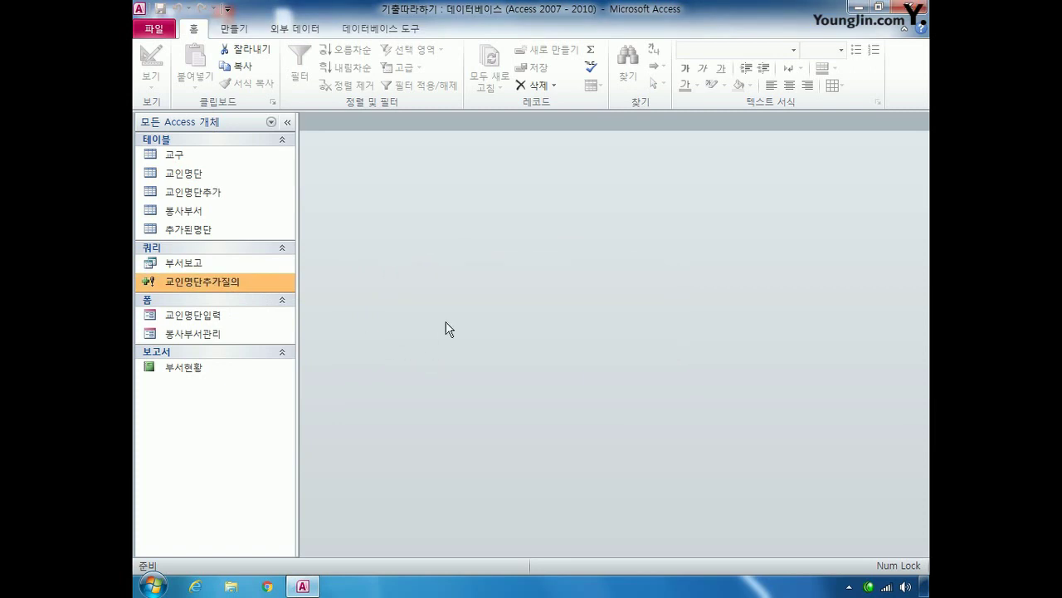
{"action": "double_click", "coordinate": [234, 287]}
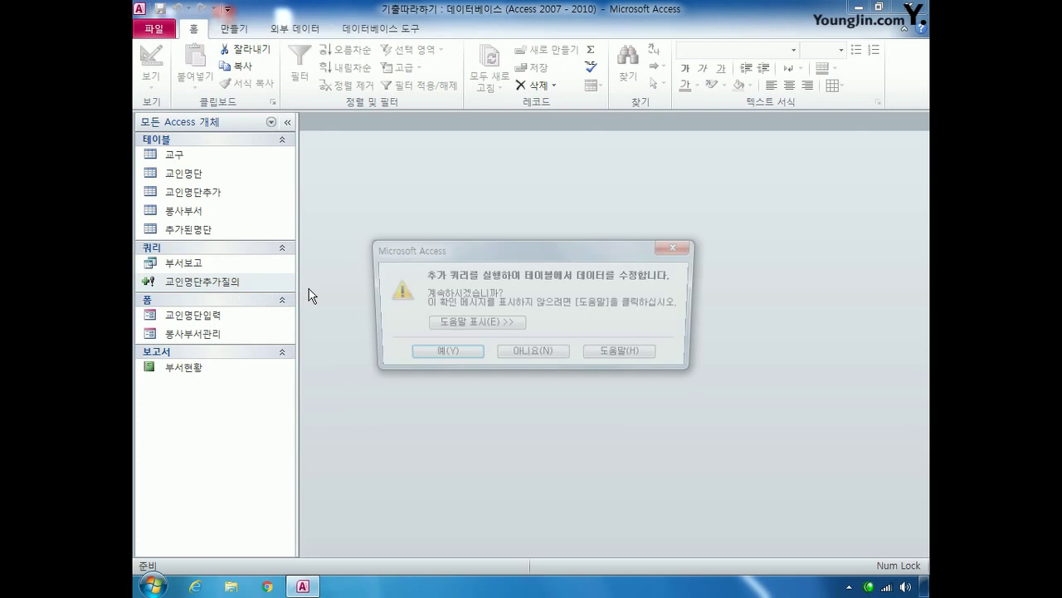
{"action": "left_click", "coordinate": [464, 356]}
{"action": "left_click", "coordinate": [486, 332]}
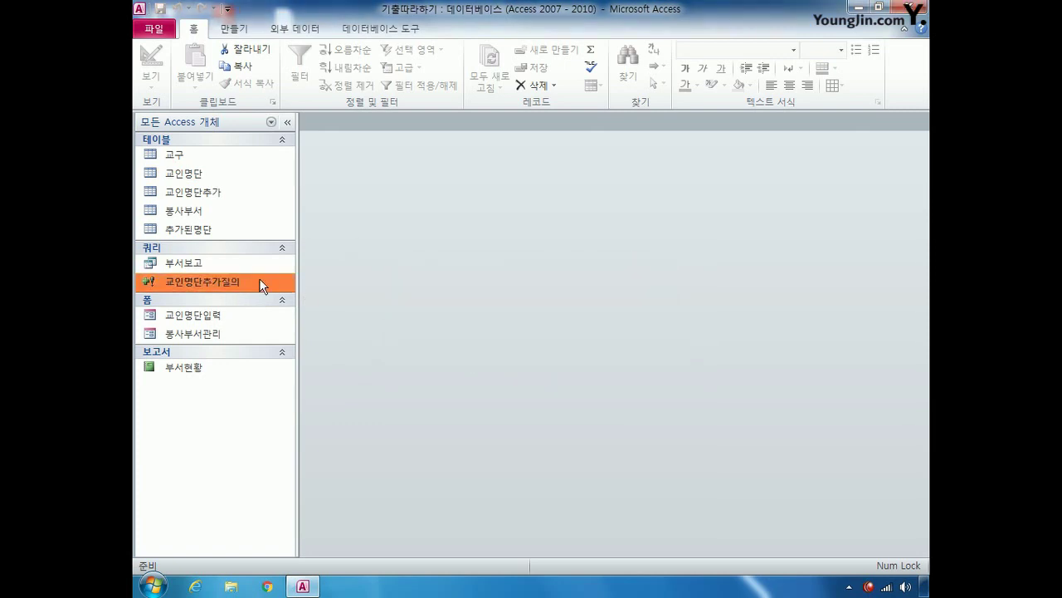
Open 교인명단추가질의 in design view and change the duplicate 주민등록번호 column's field to 봉사부서
{"action": "right_click", "coordinate": [251, 283]}
{"action": "left_click", "coordinate": [317, 310]}
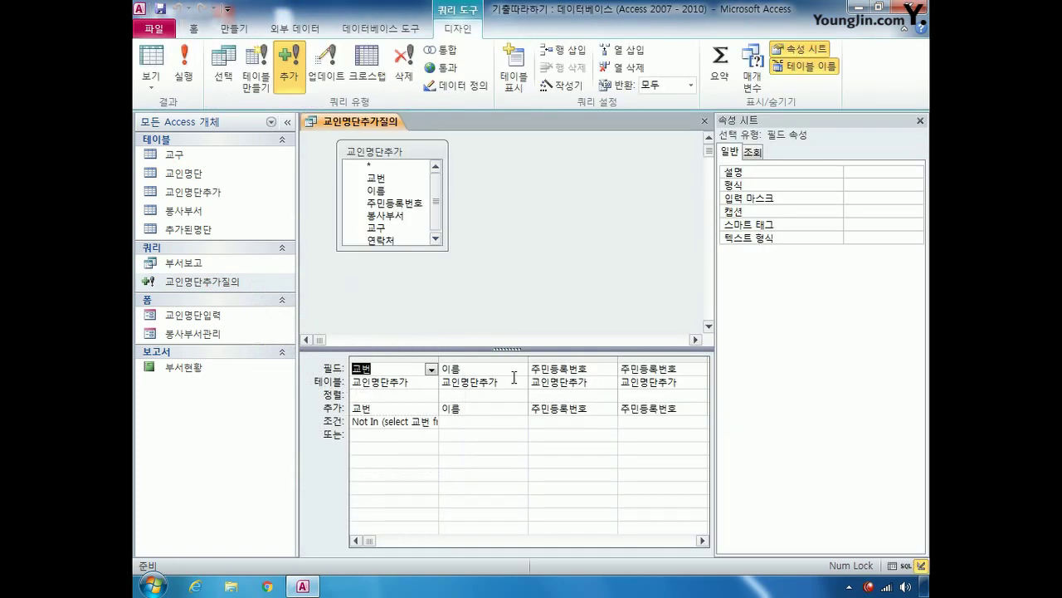
{"action": "left_click", "coordinate": [646, 359]}
{"action": "type", "text": "봉사부서"}
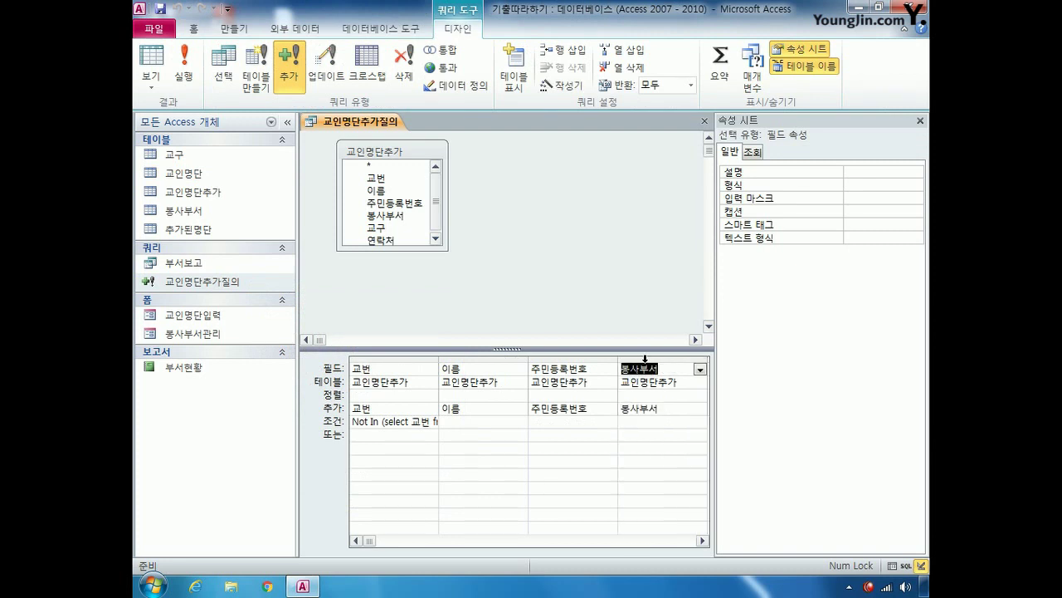
Test-run the append query without confirming the append, and close the query with its design changes saved
{"action": "left_click", "coordinate": [184, 65]}
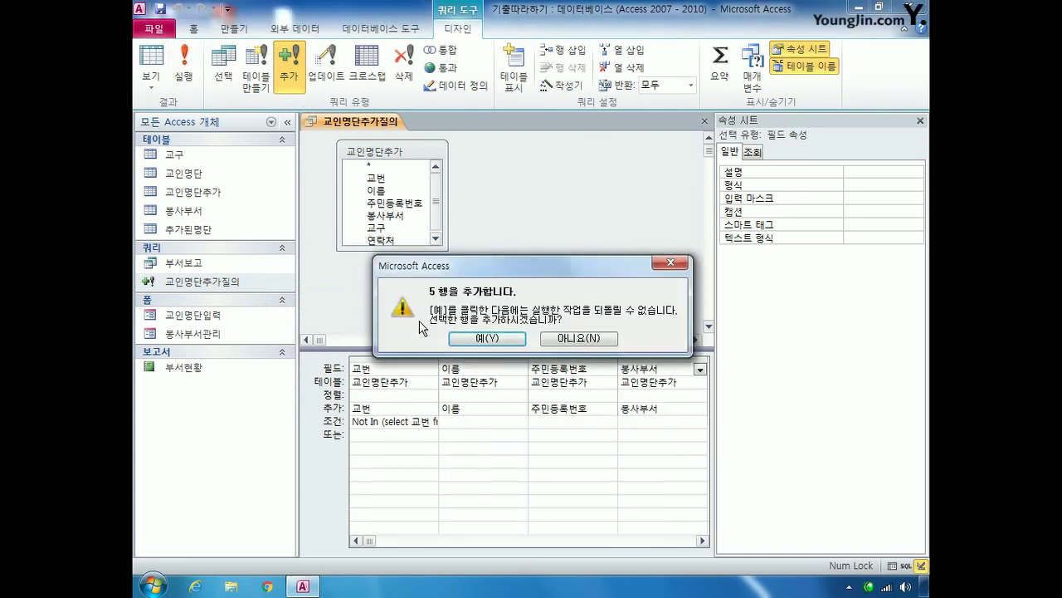
{"action": "left_click", "coordinate": [670, 263]}
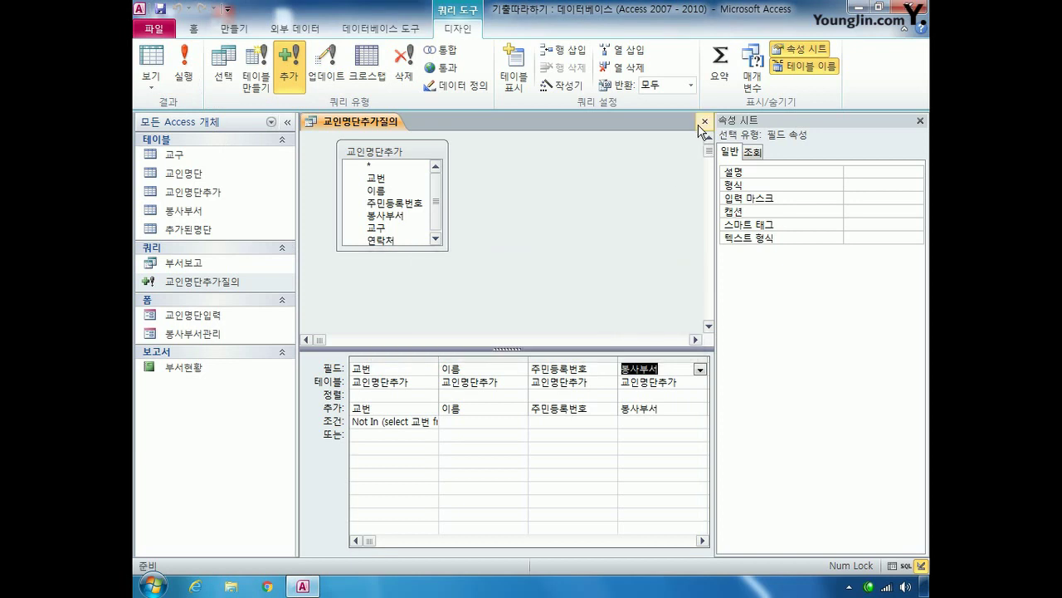
{"action": "left_click", "coordinate": [704, 122]}
{"action": "left_click", "coordinate": [432, 332]}
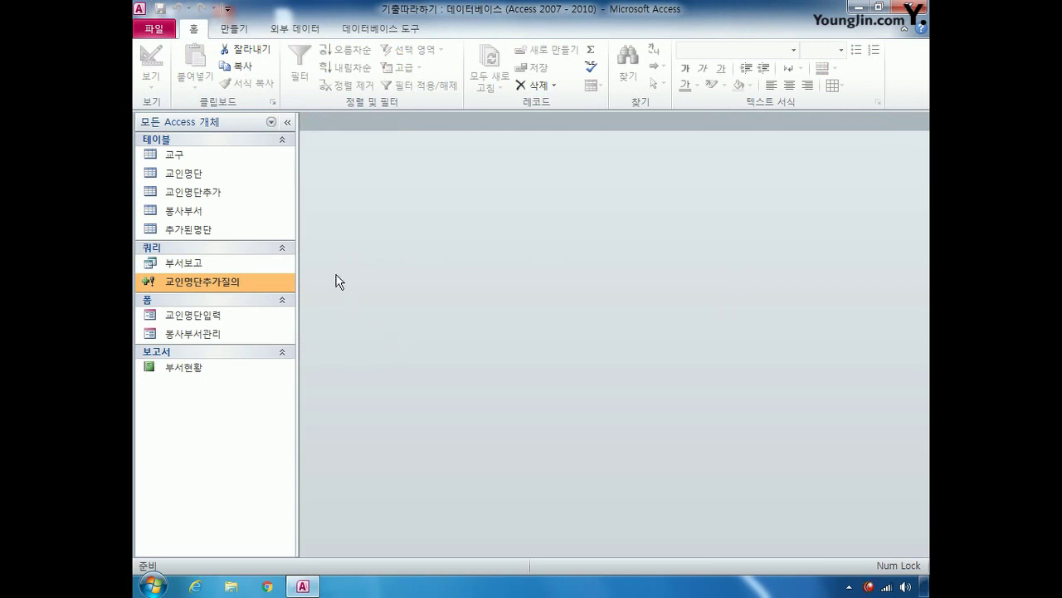
Open the database relationships layout and add the 봉사부서 table to it
{"action": "left_click", "coordinate": [241, 31]}
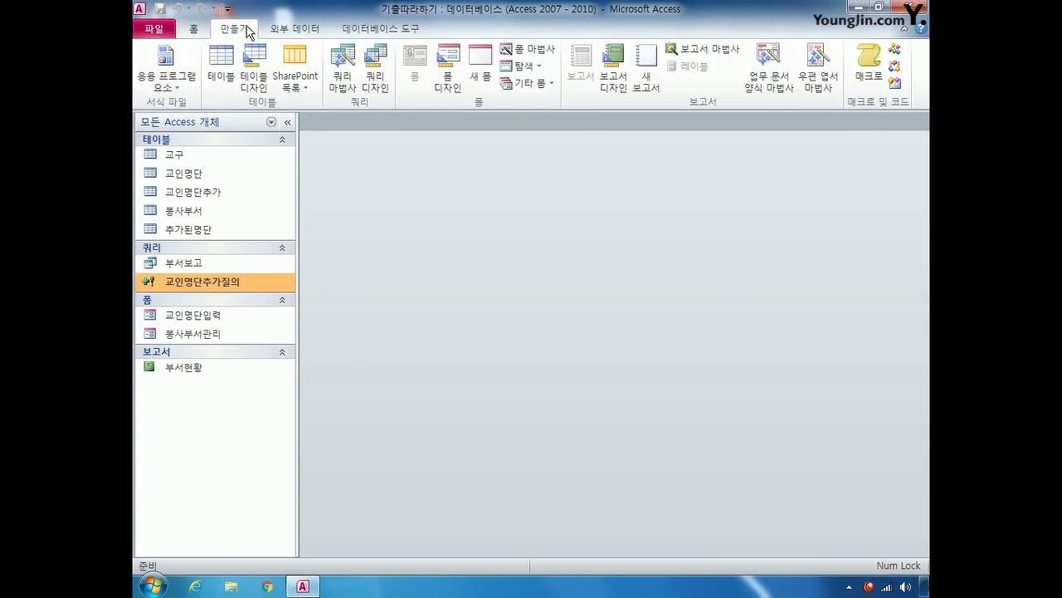
{"action": "left_click", "coordinate": [399, 32]}
{"action": "left_click", "coordinate": [284, 65]}
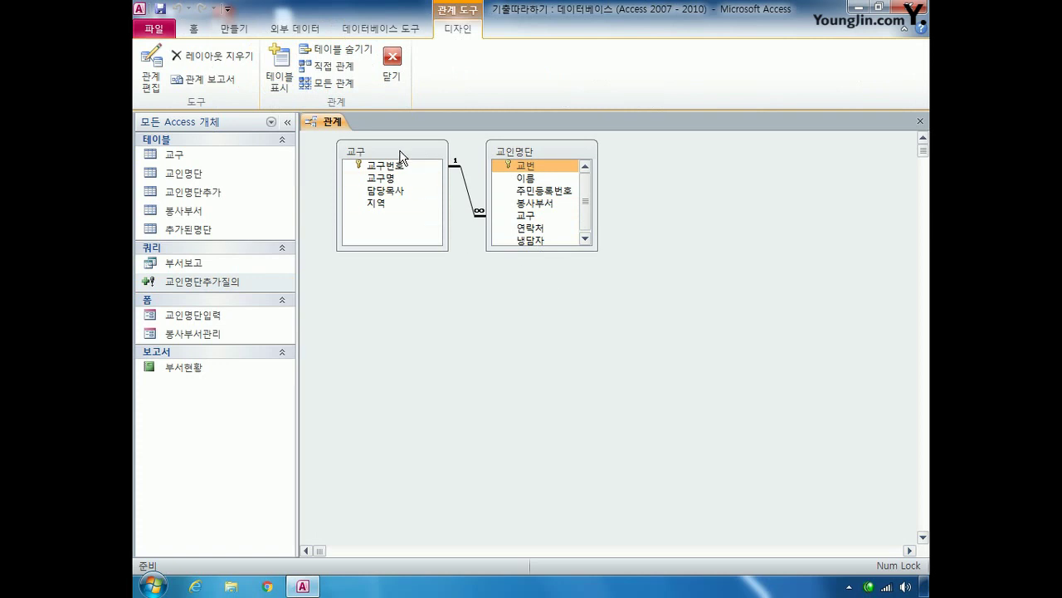
{"action": "left_click", "coordinate": [540, 203]}
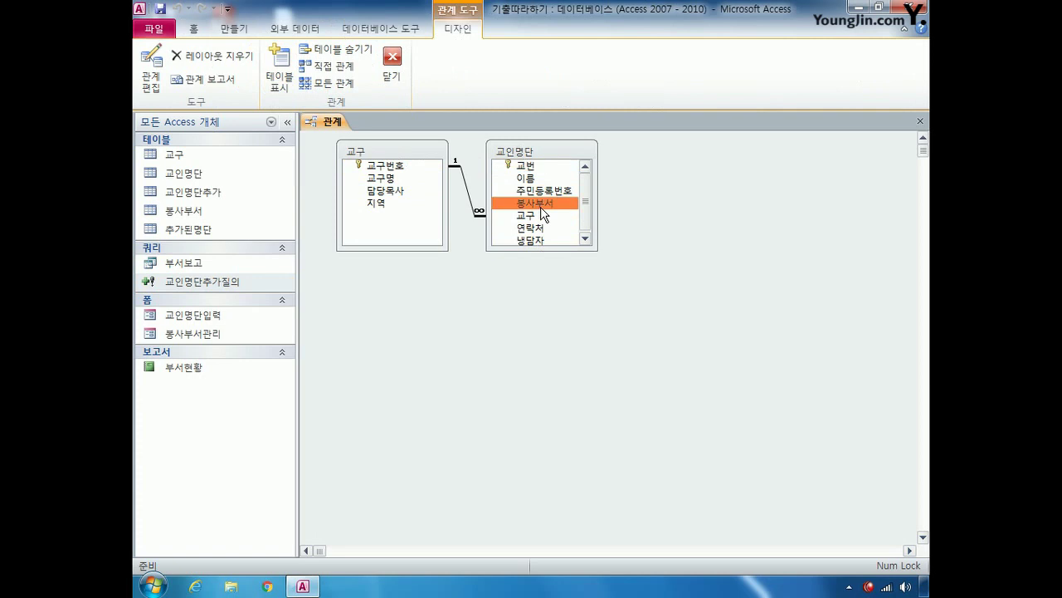
{"action": "right_click", "coordinate": [648, 171]}
{"action": "left_click", "coordinate": [685, 184]}
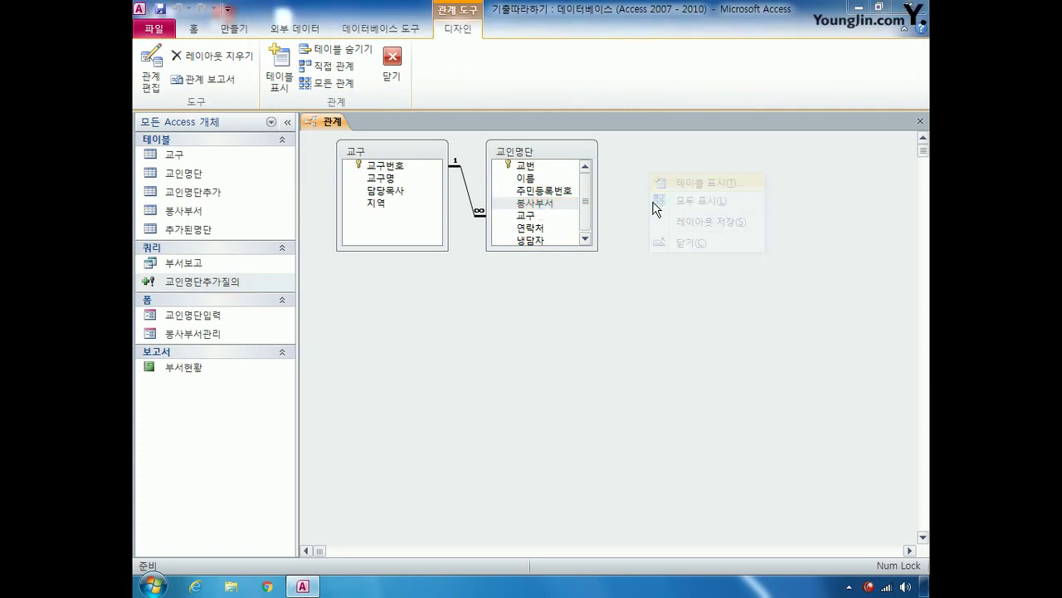
{"action": "double_click", "coordinate": [432, 193]}
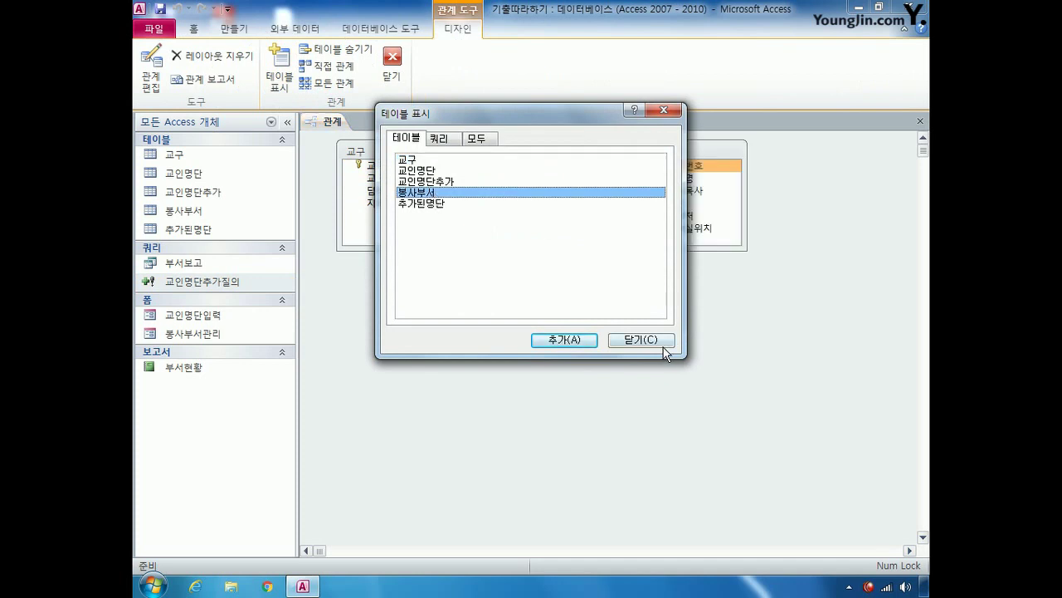
{"action": "left_click", "coordinate": [612, 337]}
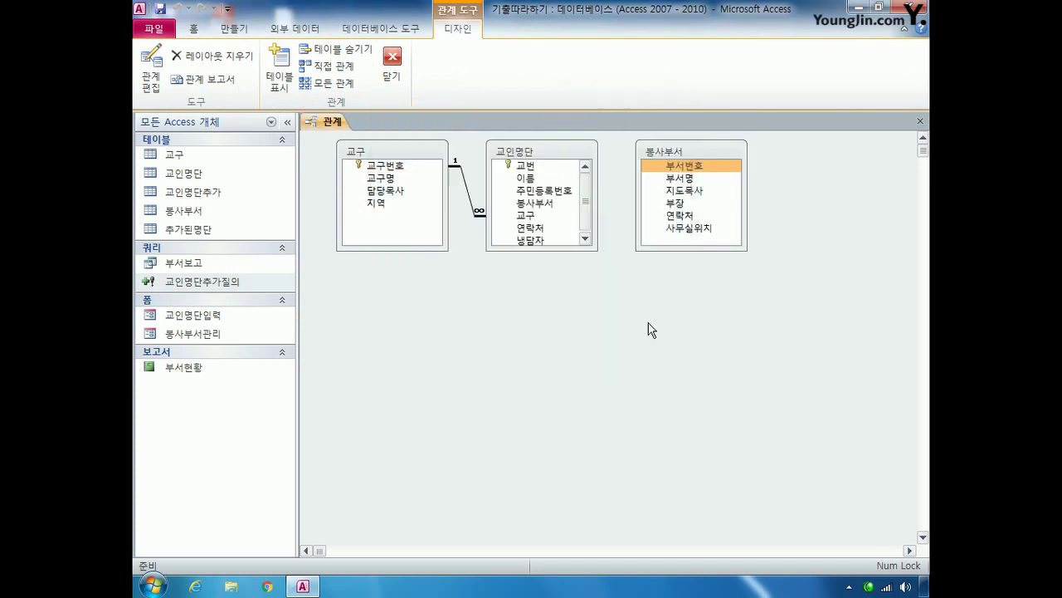
Try to relate 봉사부서's 부서번호 to 교인명단's 봉사부서 field with referential integrity enforced
{"action": "left_click", "coordinate": [553, 205]}
{"action": "left_click_drag", "start_coordinate": [555, 201], "coordinate": [701, 168]}
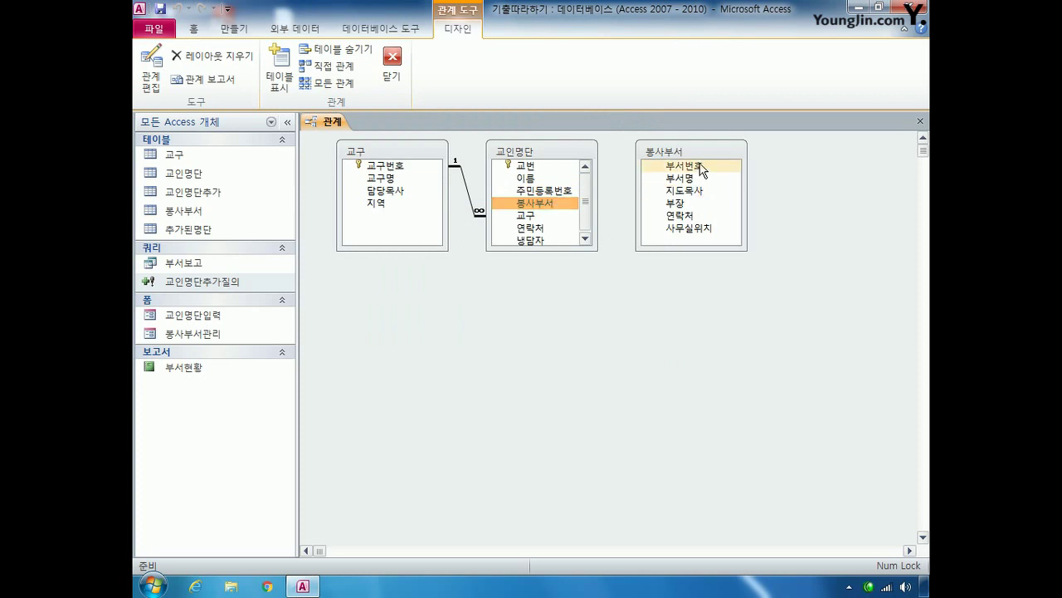
{"action": "left_click_drag", "start_coordinate": [701, 168], "coordinate": [702, 171]}
{"action": "left_click_drag", "start_coordinate": [702, 170], "coordinate": [553, 210]}
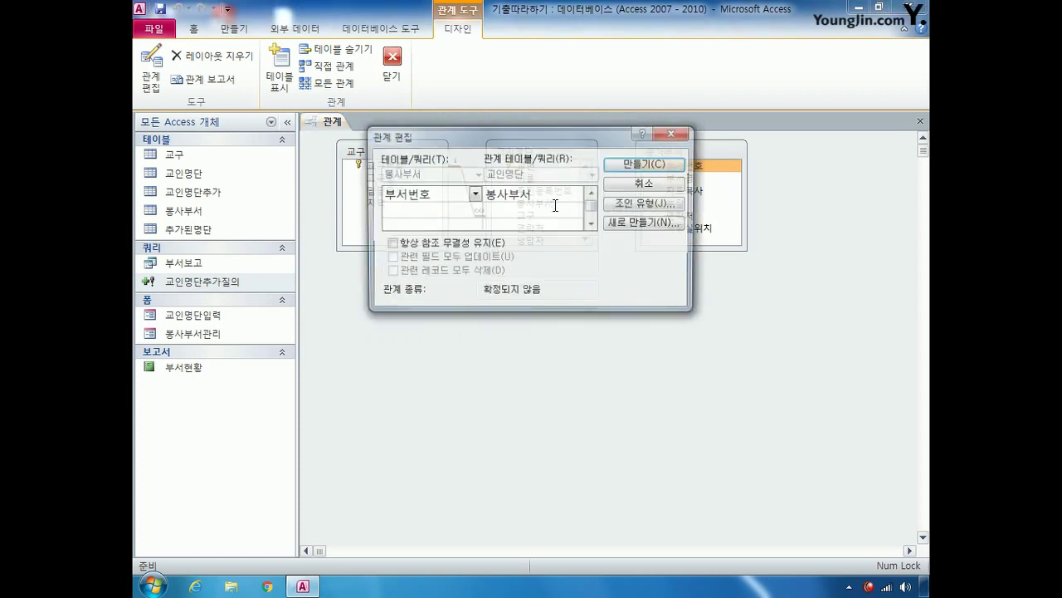
{"action": "left_click", "coordinate": [417, 247]}
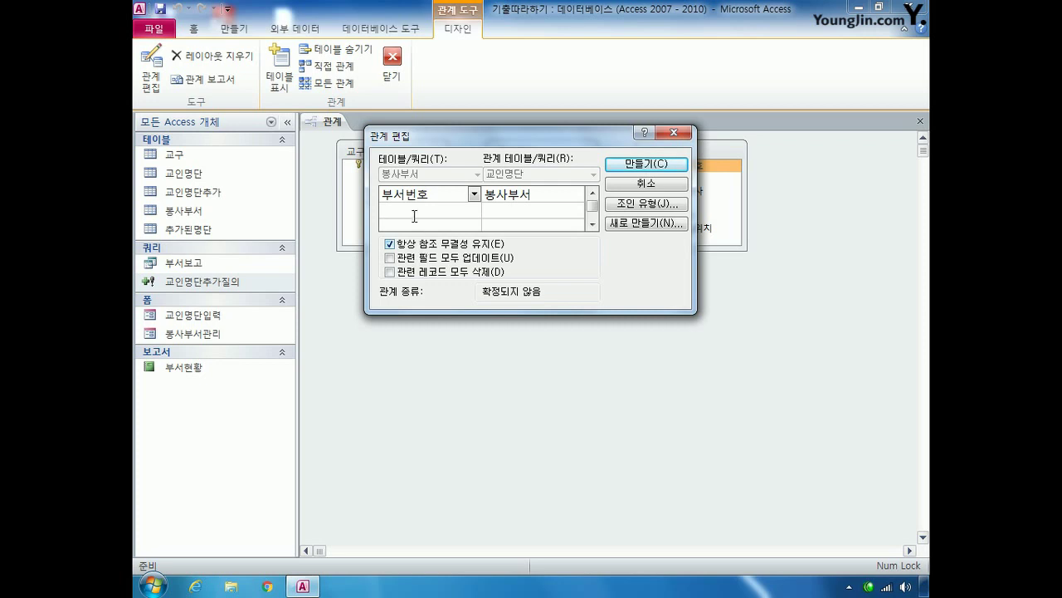
{"action": "left_click_drag", "start_coordinate": [491, 134], "coordinate": [544, 242]}
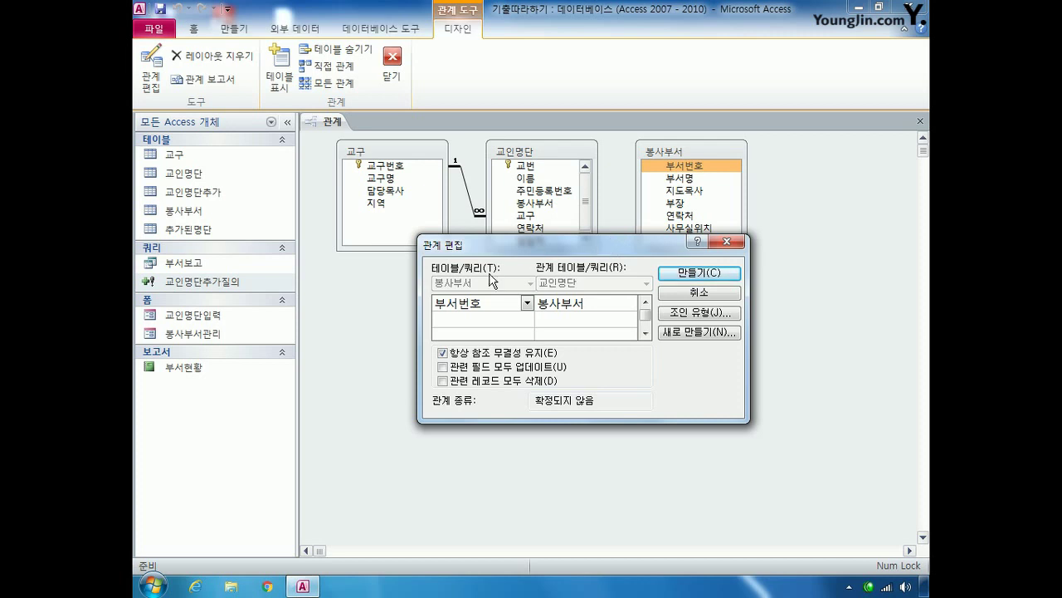
{"action": "left_click", "coordinate": [699, 280]}
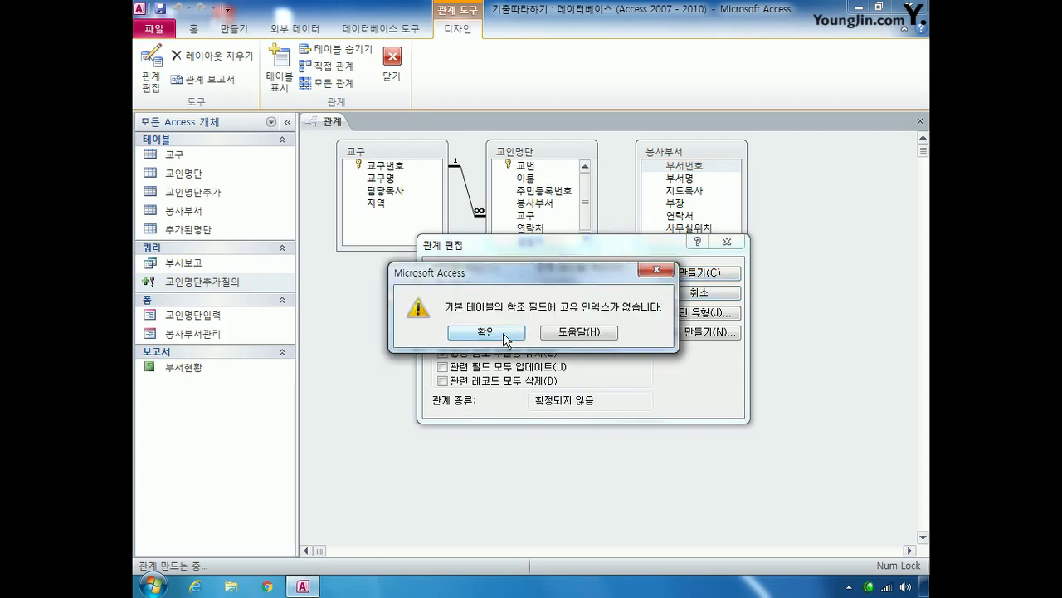
{"action": "left_click", "coordinate": [504, 332]}
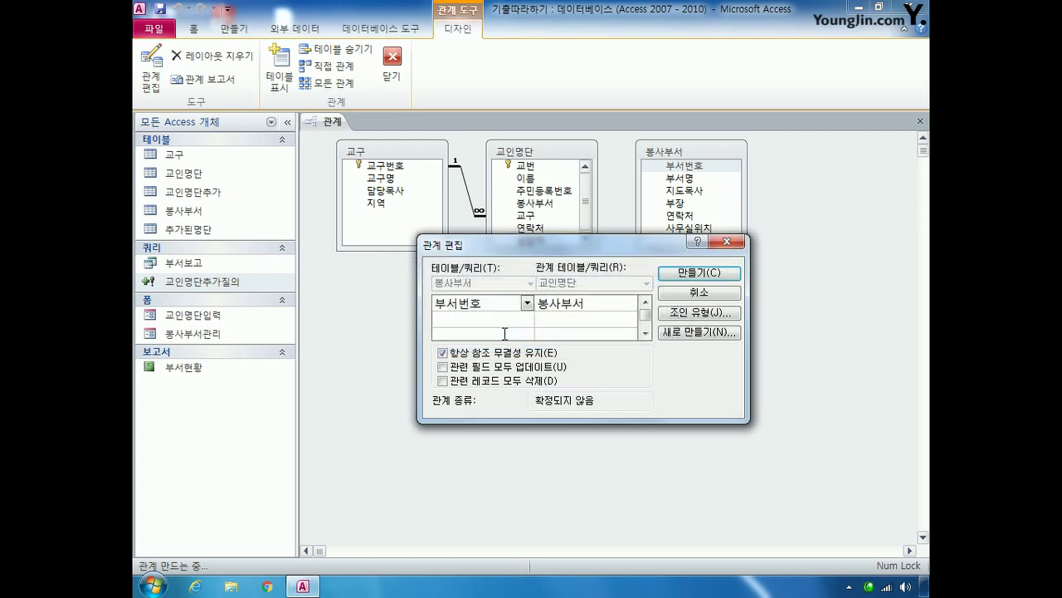
{"action": "left_click", "coordinate": [726, 241]}
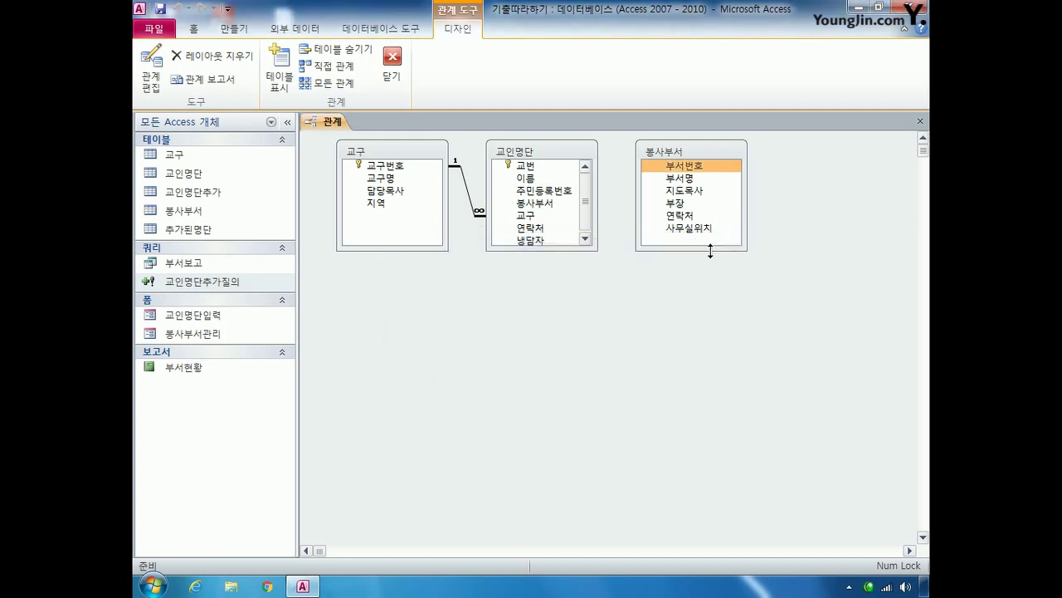
Open the 봉사부서 table in design view, make 부서번호 its primary key, and save and close the table
{"action": "left_click", "coordinate": [727, 170]}
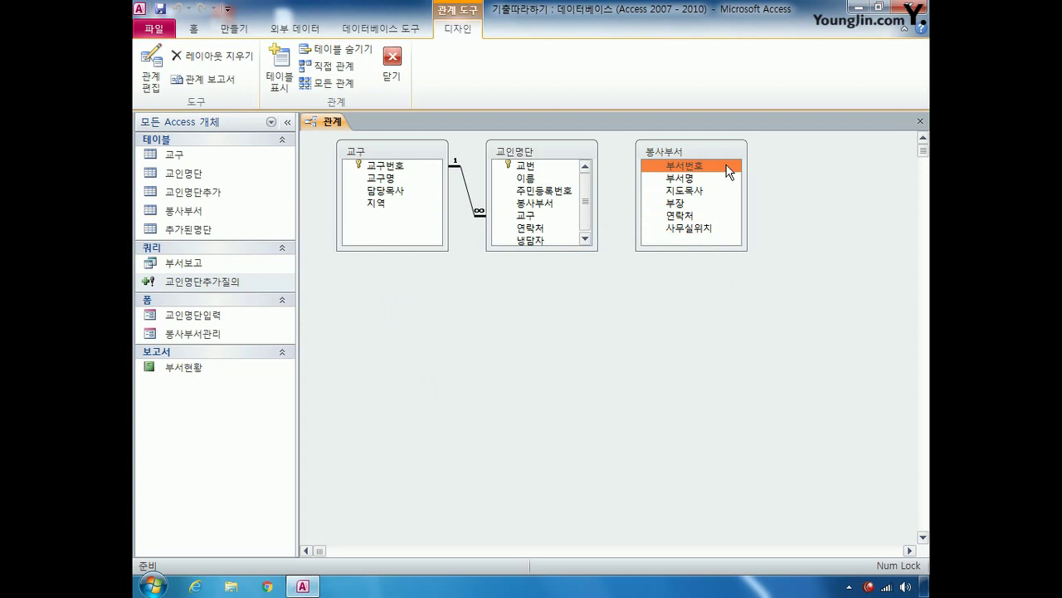
{"action": "right_click", "coordinate": [727, 168]}
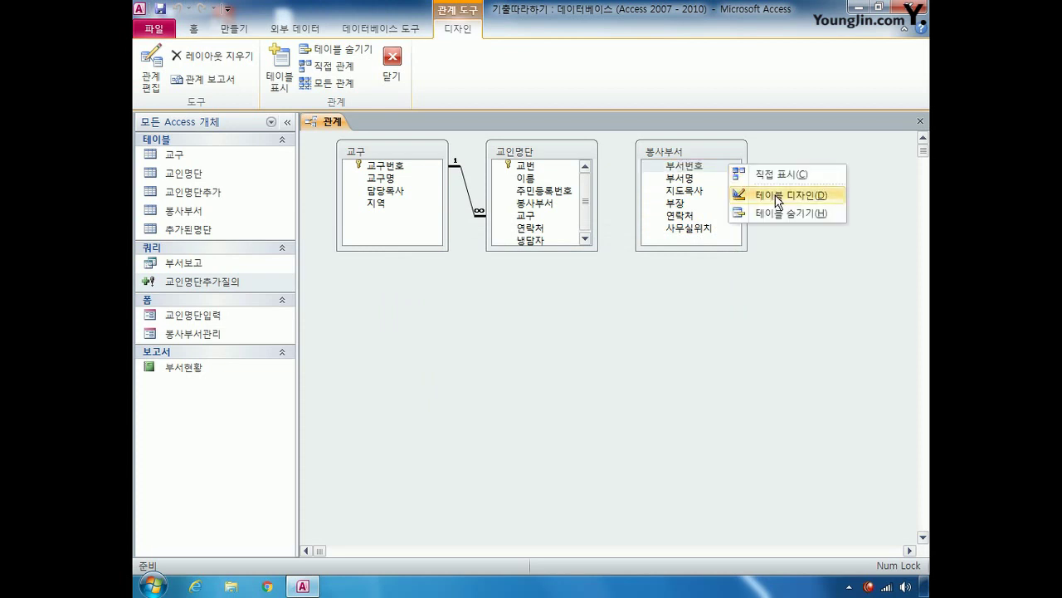
{"action": "left_click", "coordinate": [779, 199]}
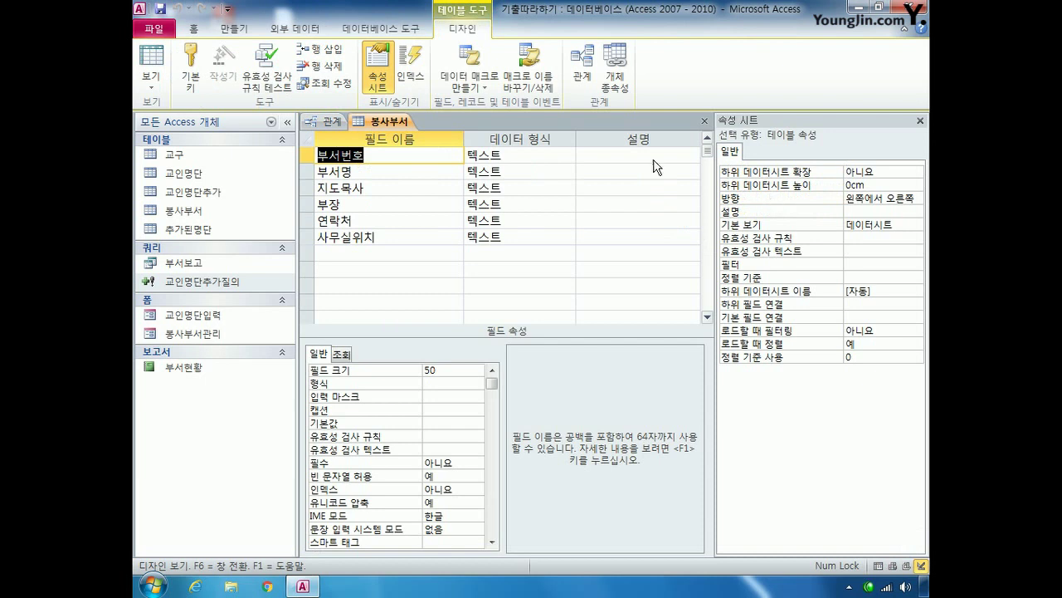
{"action": "left_click", "coordinate": [304, 158]}
{"action": "left_click", "coordinate": [191, 68]}
{"action": "left_click", "coordinate": [705, 121]}
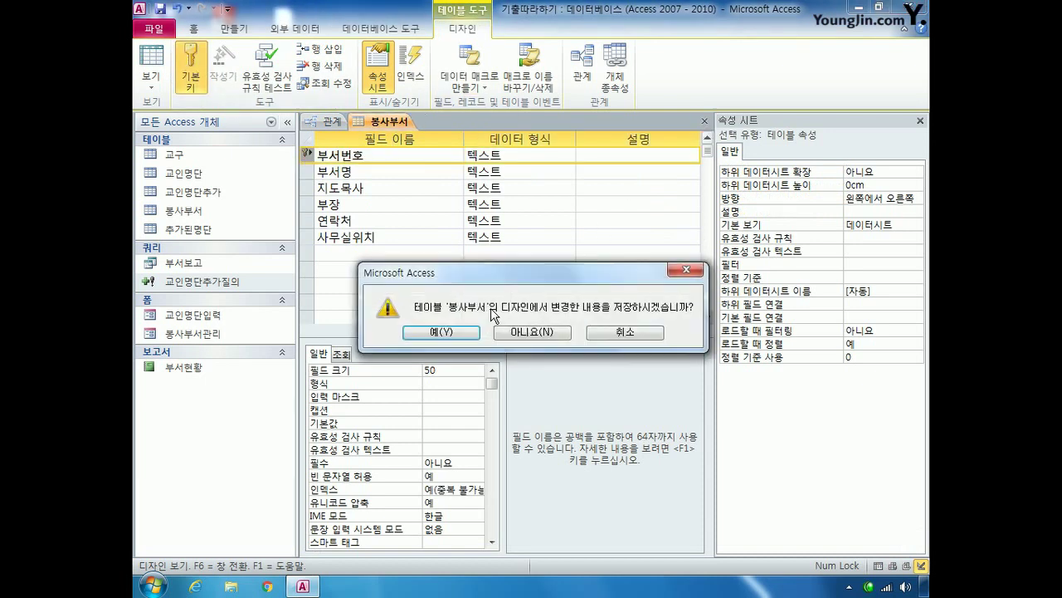
{"action": "left_click", "coordinate": [442, 331]}
Create a relationship from 봉사부서's 부서번호 to 교인명단's 봉사부서 enforcing referential integrity, and close the relationships layout with changes saved
{"action": "left_click", "coordinate": [674, 166]}
{"action": "left_click_drag", "start_coordinate": [674, 168], "coordinate": [550, 204]}
{"action": "left_click", "coordinate": [432, 247]}
{"action": "left_click", "coordinate": [644, 165]}
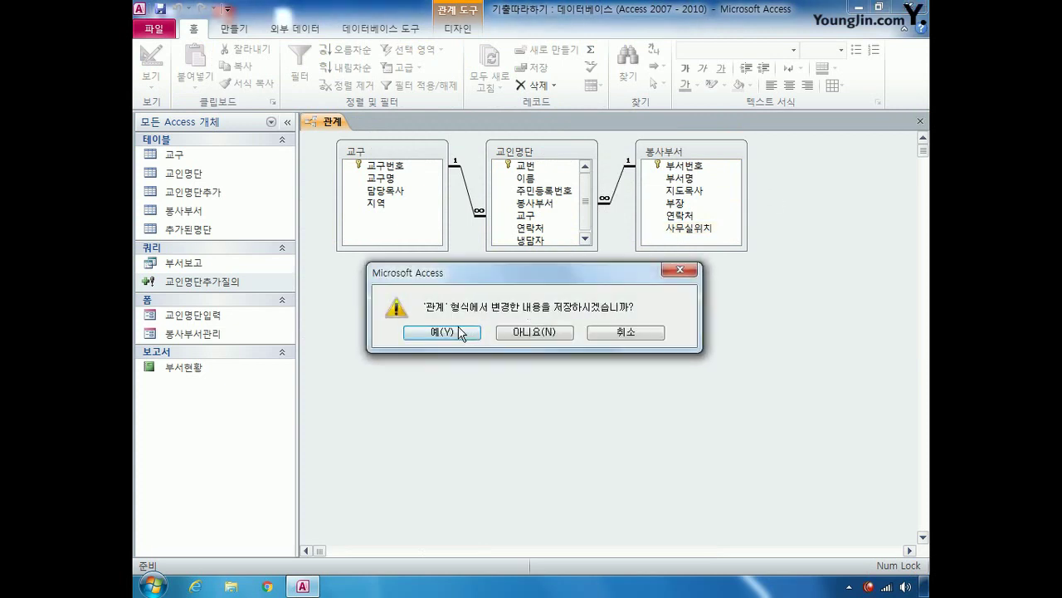
{"action": "left_click", "coordinate": [463, 331]}
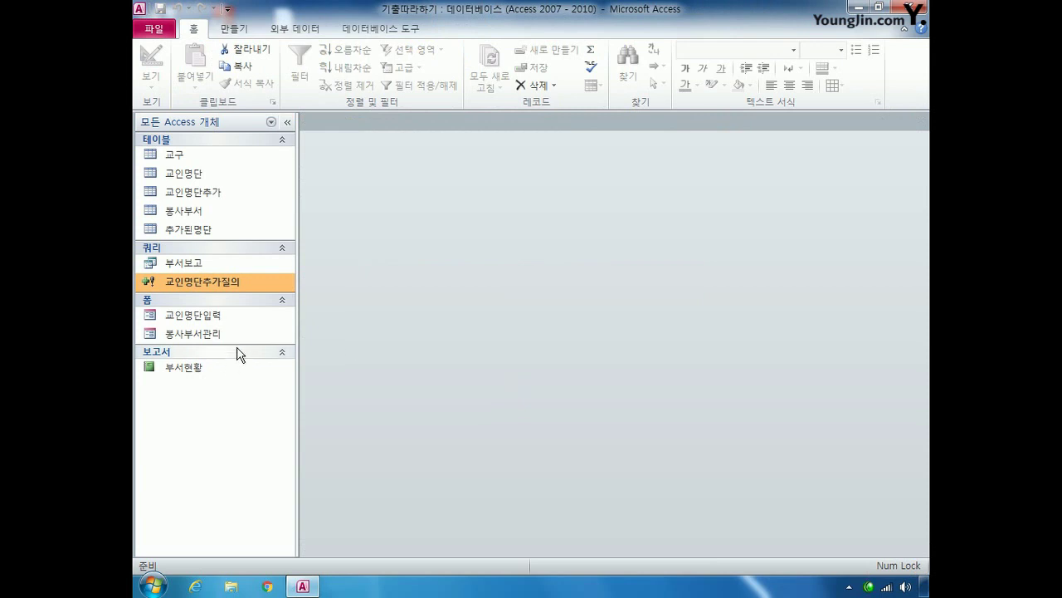
Open the 봉사부서관리 form in design view
{"action": "right_click", "coordinate": [208, 335]}
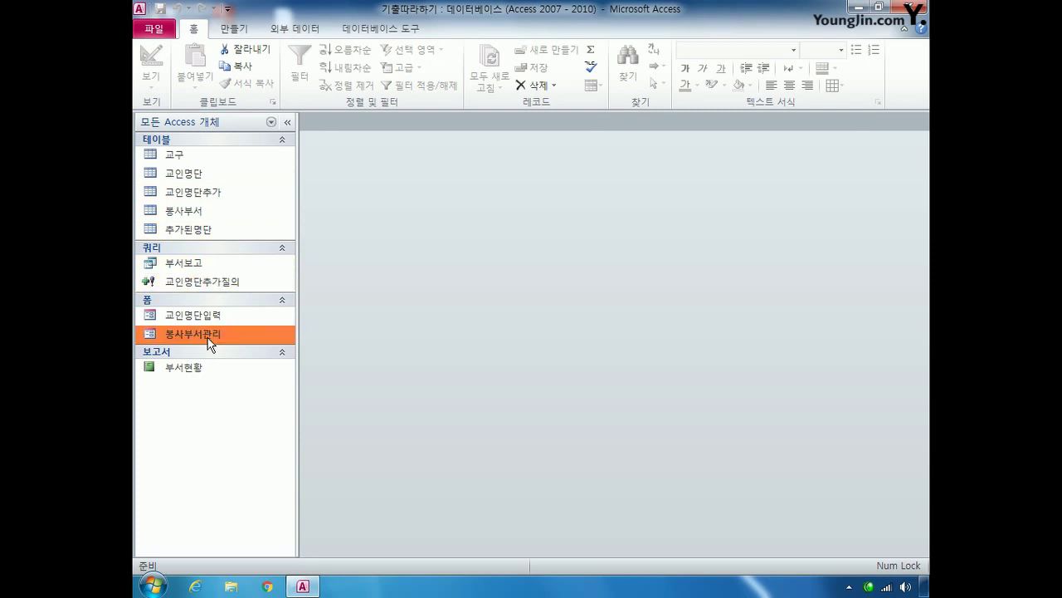
{"action": "left_click", "coordinate": [263, 382]}
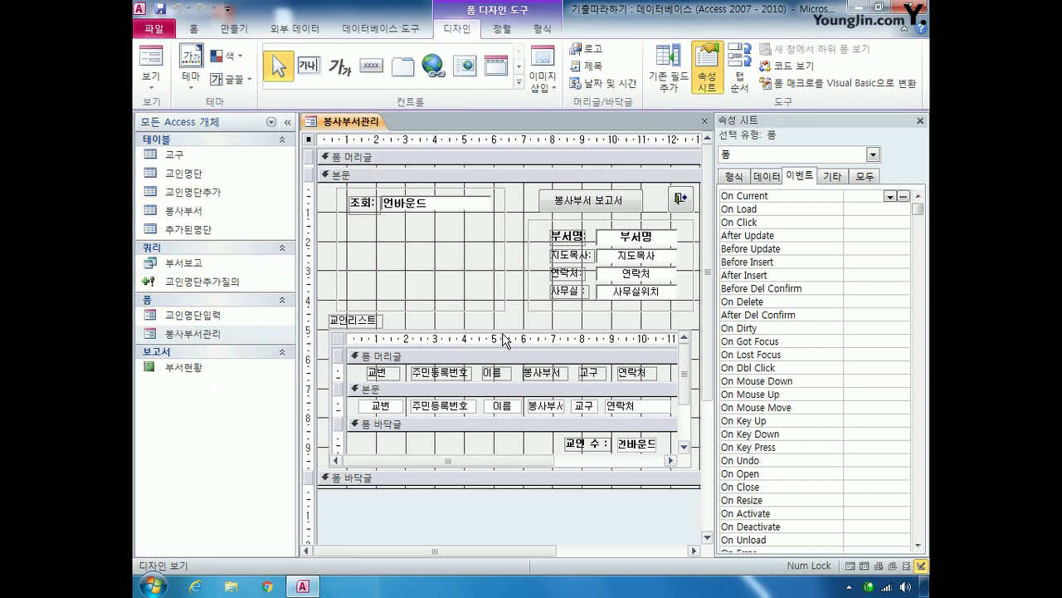
Enlarge the form header to about 2.6 cm high and add a label about 4.6 by 1.6 cm reading 봉사부서 관리
{"action": "left_click_drag", "start_coordinate": [326, 168], "coordinate": [335, 239]}
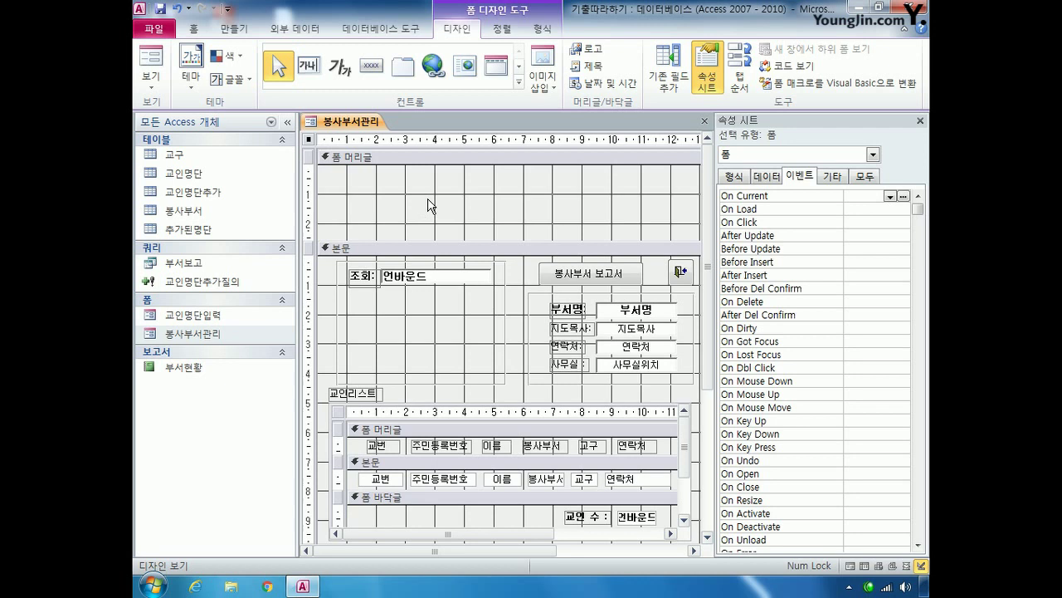
{"action": "left_click", "coordinate": [339, 71]}
{"action": "left_click_drag", "start_coordinate": [405, 174], "coordinate": [540, 222]}
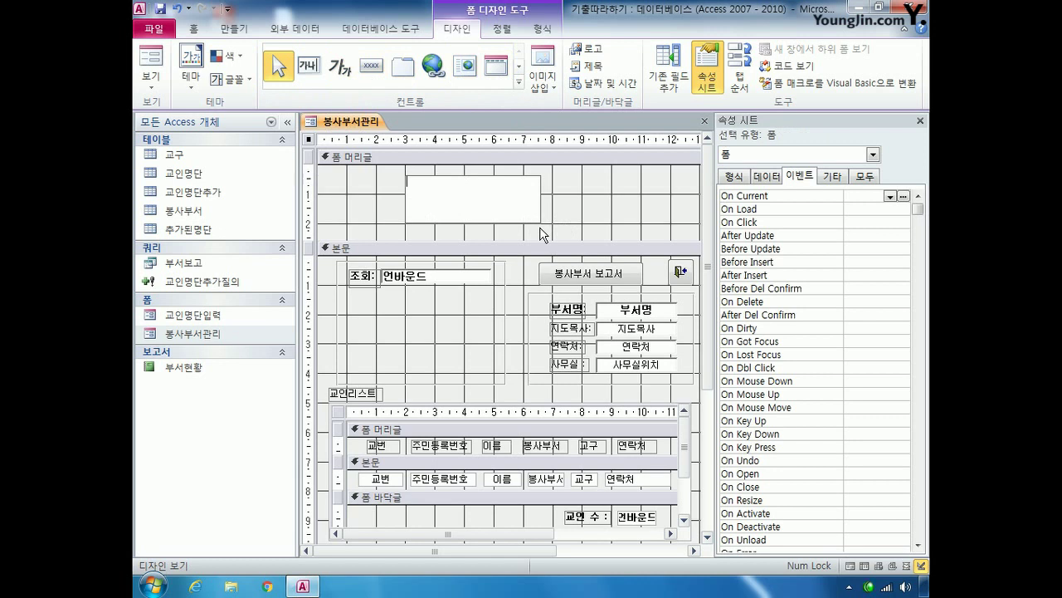
{"action": "type", "text": "봉사부서 관리"}
{"action": "left_click", "coordinate": [543, 235]}
Rename the header's title label to LBL제목
{"action": "left_click", "coordinate": [523, 213]}
{"action": "left_click", "coordinate": [863, 177]}
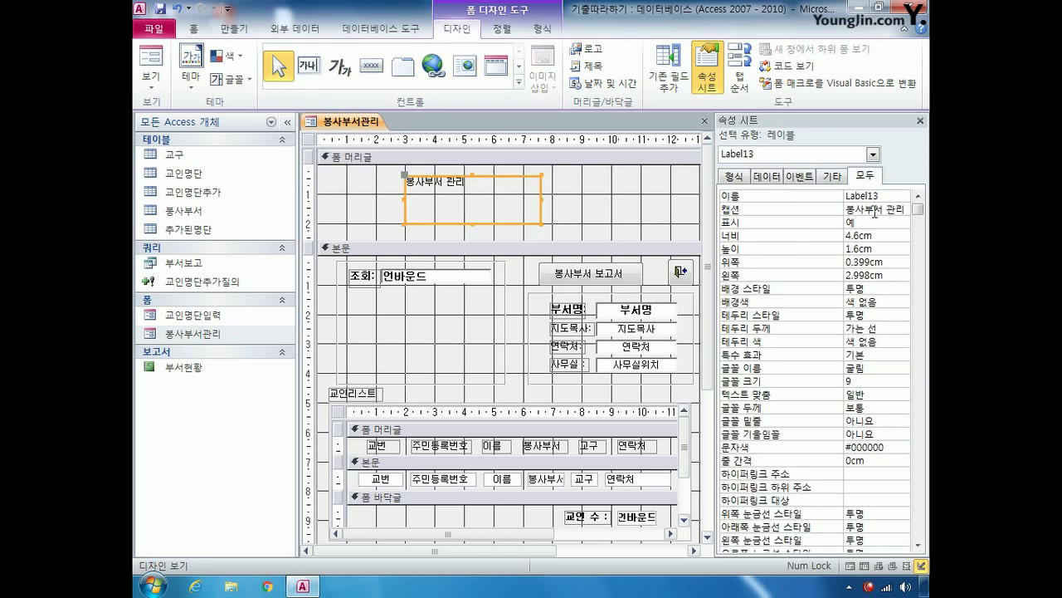
{"action": "left_click", "coordinate": [885, 195]}
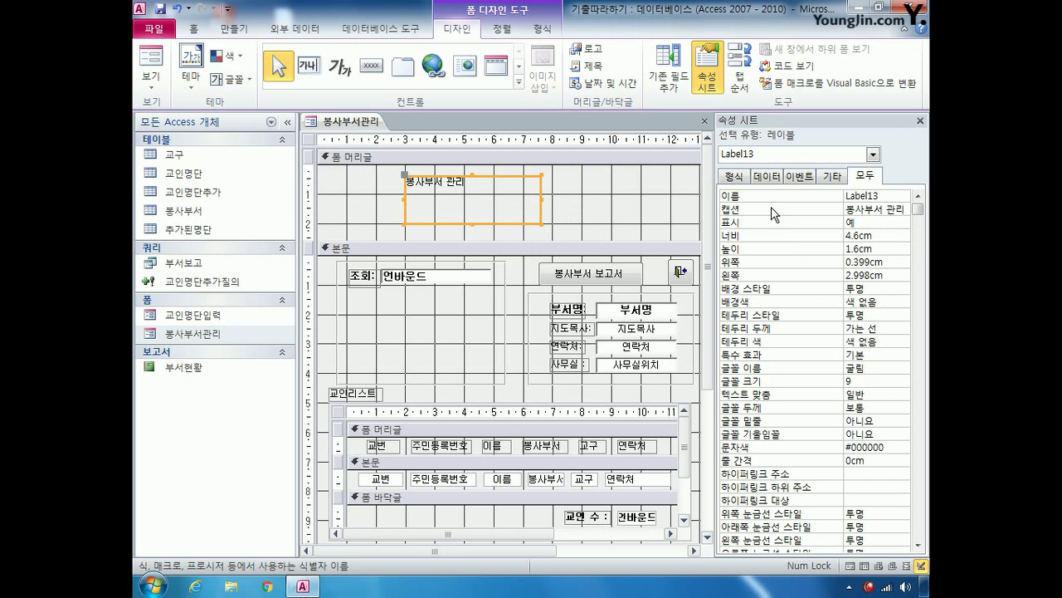
{"action": "key", "text": "BackSpace"}
{"action": "key", "text": "BackSpace"}
{"action": "key", "text": "BackSpace"}
{"action": "key", "text": "BackSpace"}
{"action": "key", "text": "BackSpace"}
{"action": "key", "text": "BackSpace"}
{"action": "key", "text": "BackSpace"}
{"action": "type", "text": "LBL제목"}
Set the title label's font weight to 굵게 and its font size to 18
{"action": "left_click", "coordinate": [876, 409]}
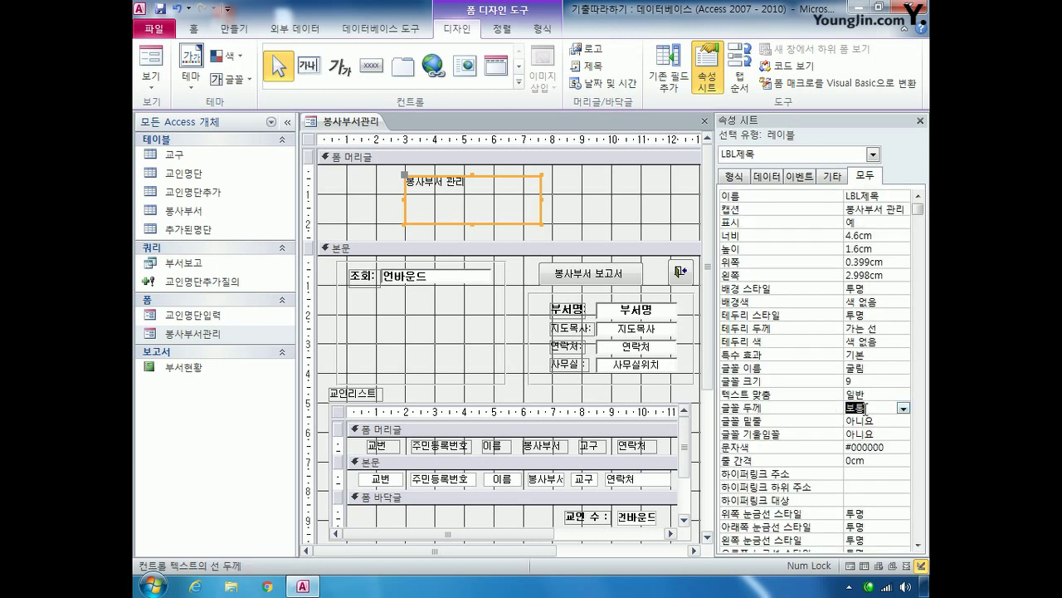
{"action": "left_click", "coordinate": [903, 408]}
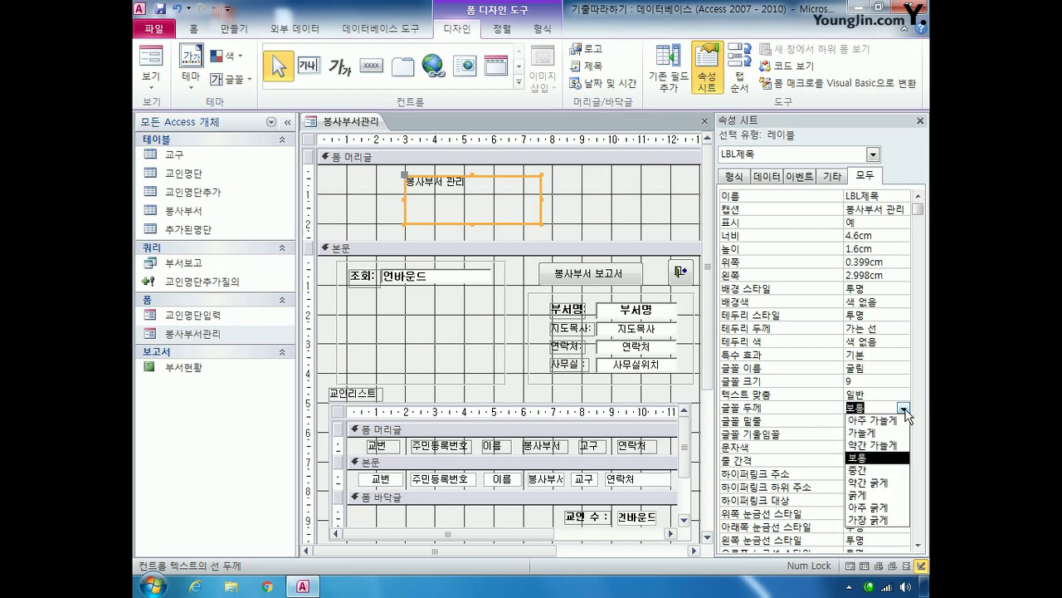
{"action": "left_click", "coordinate": [877, 496]}
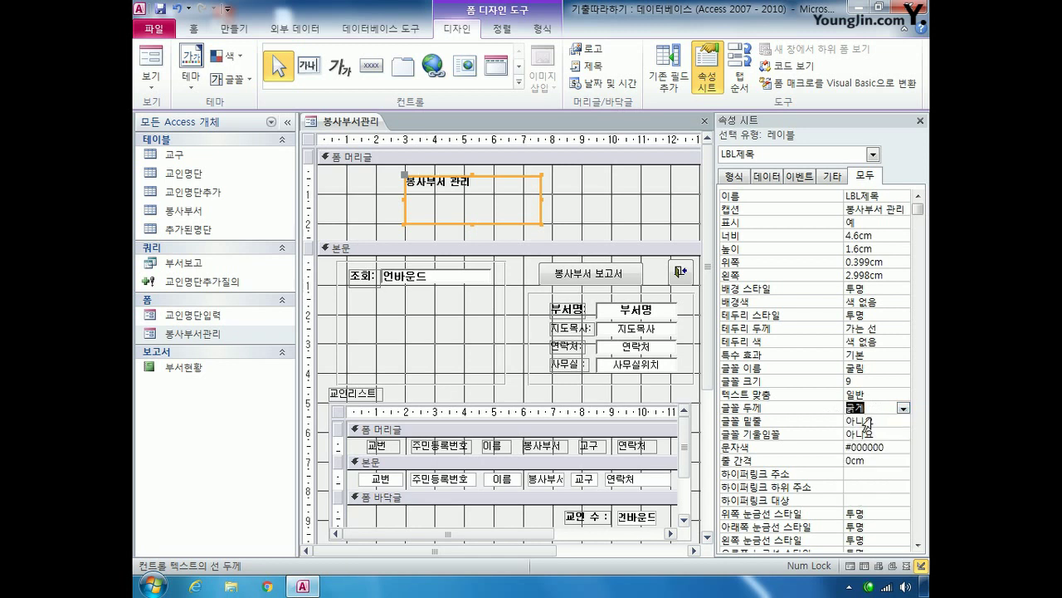
{"action": "left_click", "coordinate": [867, 381]}
{"action": "type", "text": "18"}
{"action": "left_click", "coordinate": [628, 207]}
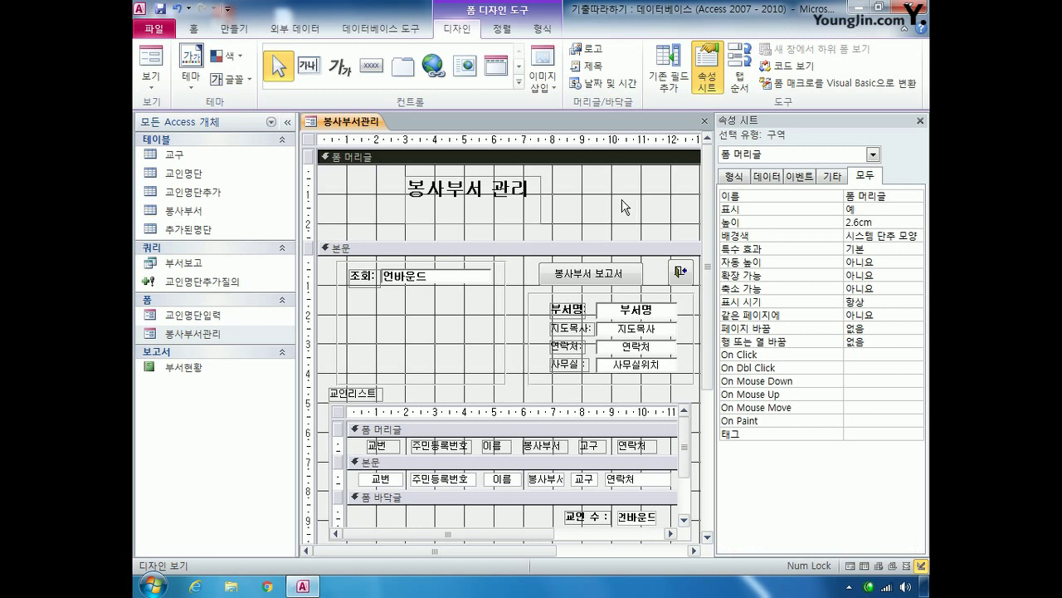
Link the 교인명단 subform to the main form using master field 부서번호 and child field 봉사부서
{"action": "left_click_drag", "start_coordinate": [706, 272], "coordinate": [708, 352]}
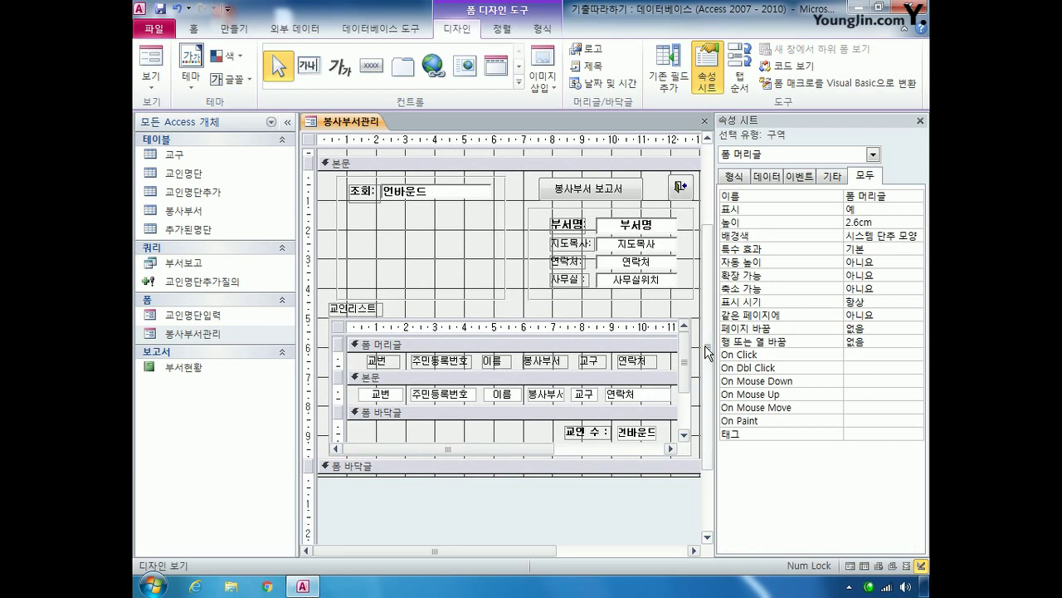
{"action": "left_click", "coordinate": [534, 319]}
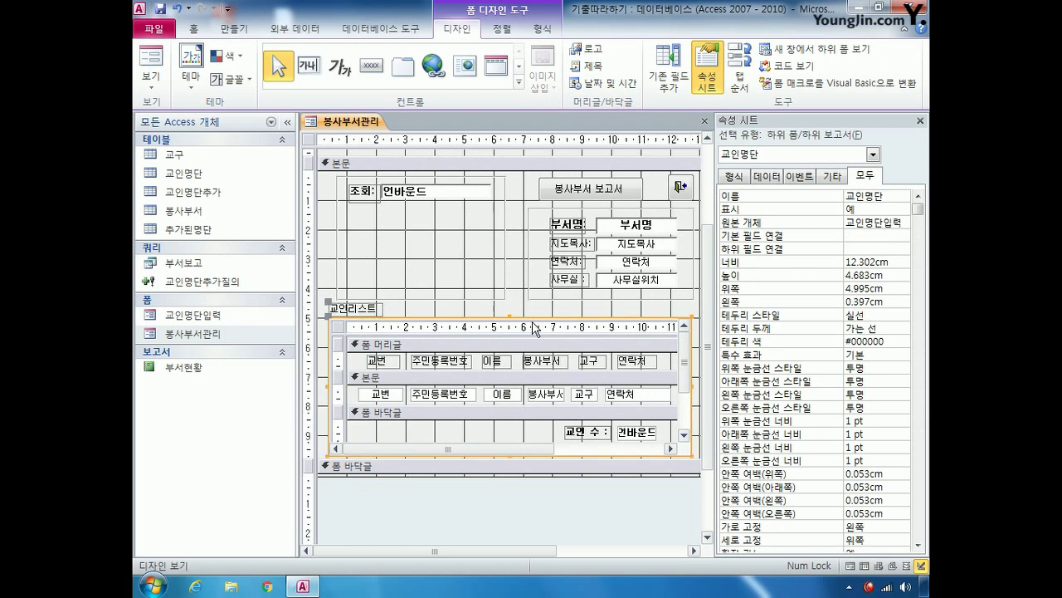
{"action": "left_click", "coordinate": [884, 237]}
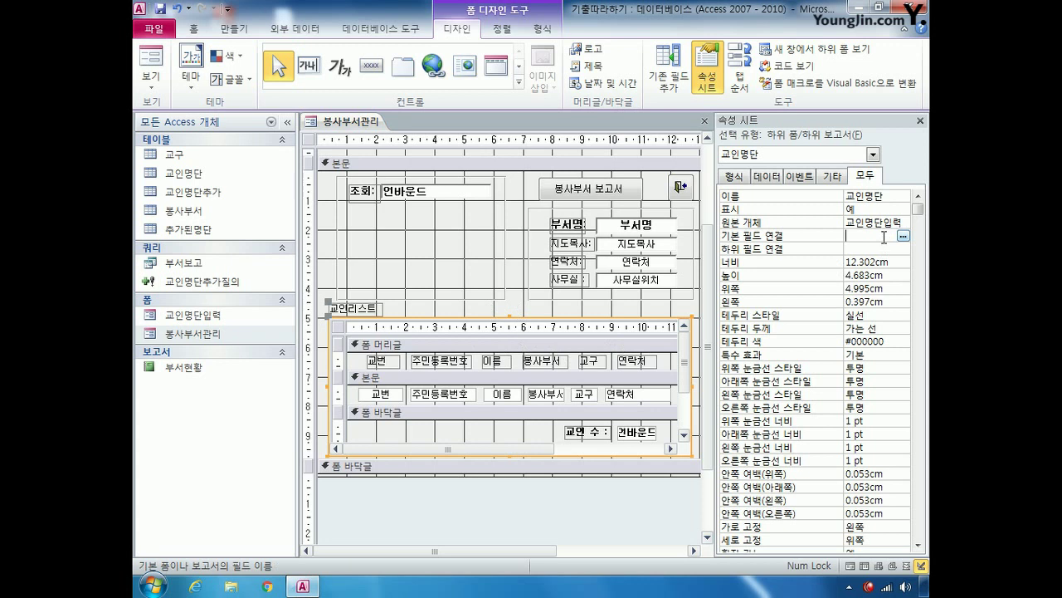
{"action": "left_click", "coordinate": [903, 236]}
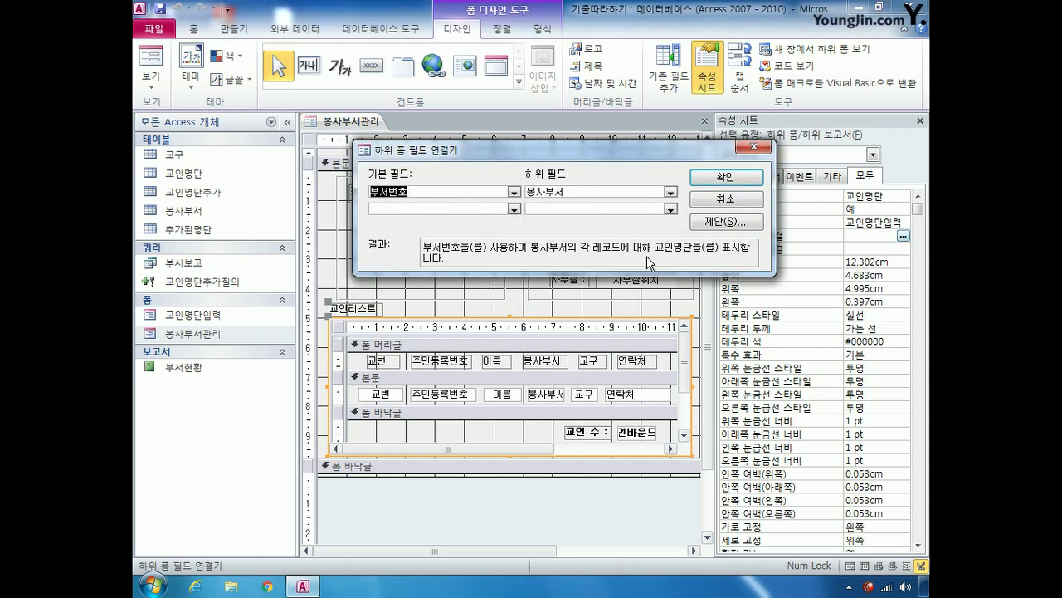
{"action": "left_click_drag", "start_coordinate": [552, 152], "coordinate": [564, 267]}
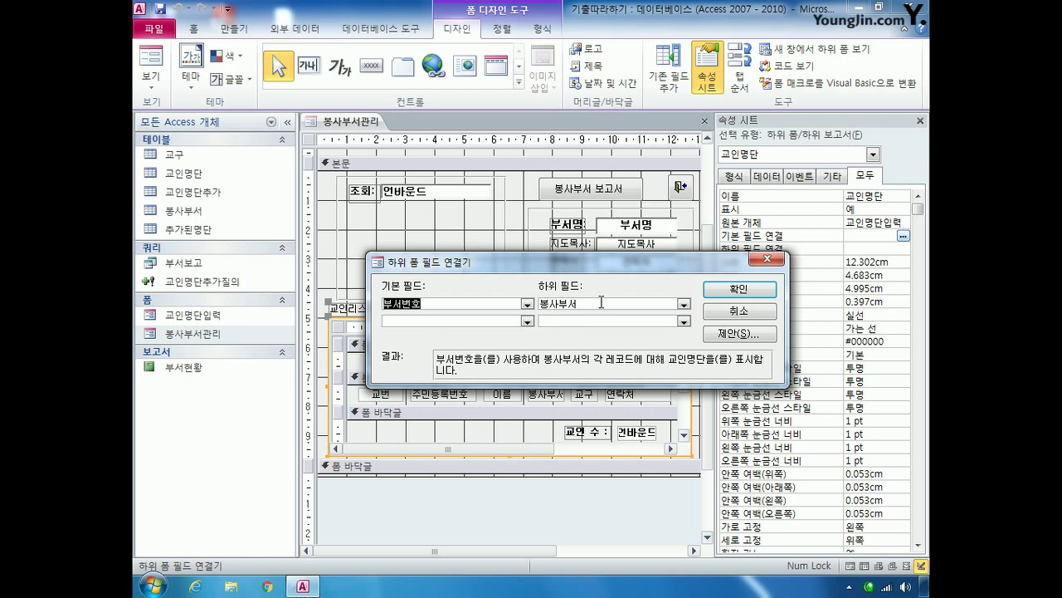
{"action": "left_click", "coordinate": [738, 288]}
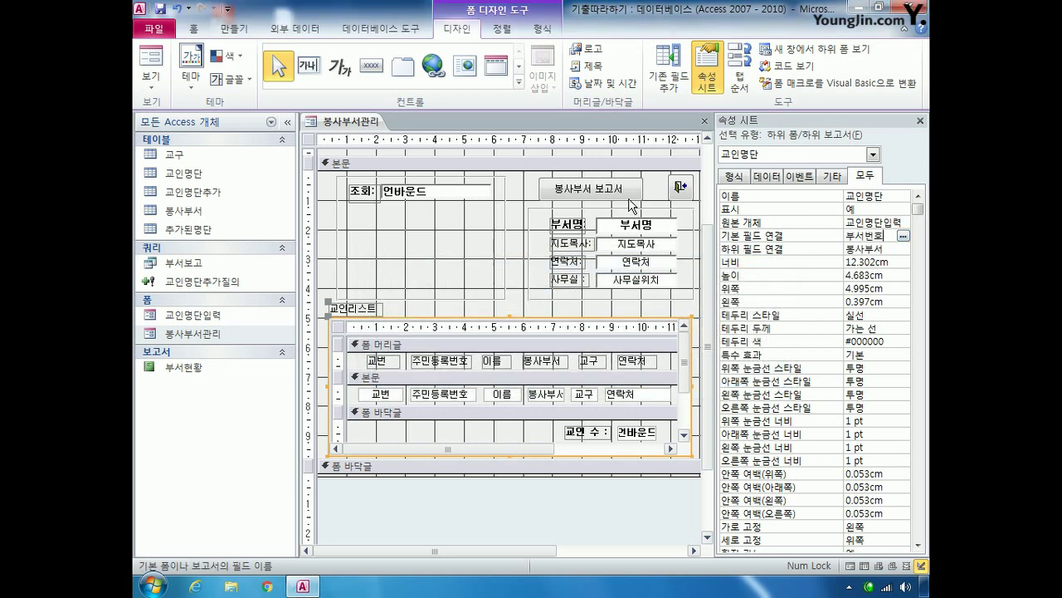
Review the relationships among 교구, 교인명단 and 봉사부서, and close the relationships layout
{"action": "left_click", "coordinate": [388, 34]}
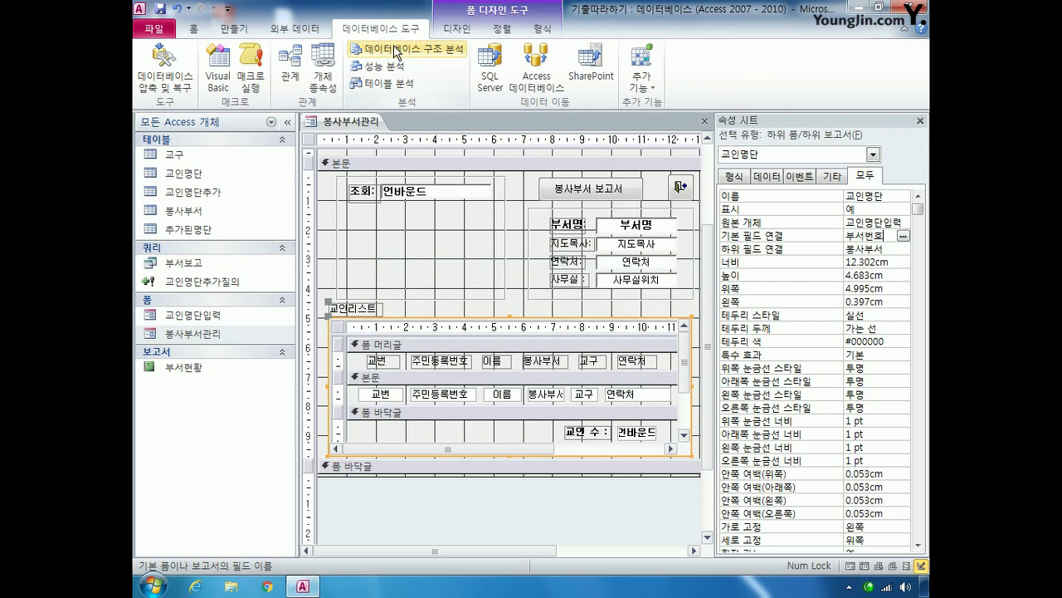
{"action": "left_click", "coordinate": [292, 75]}
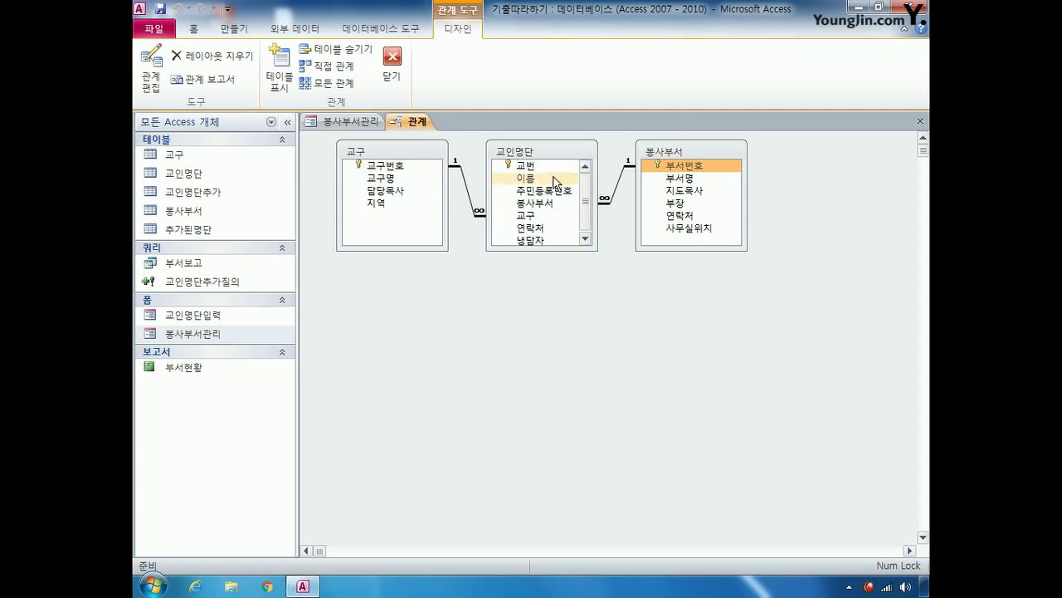
{"action": "left_click", "coordinate": [392, 58]}
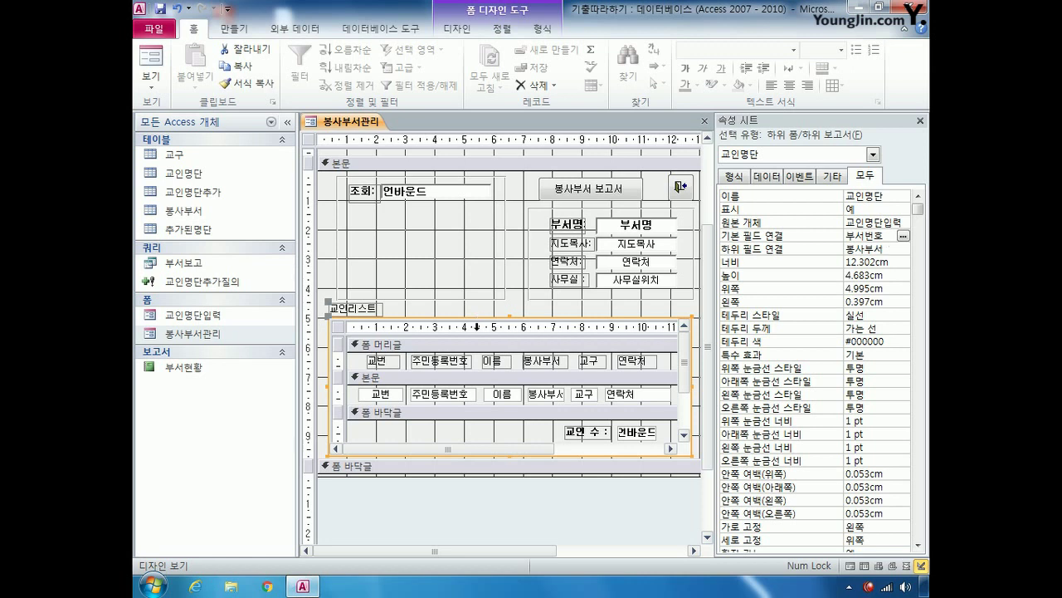
Swap the 이름 and 주민등록번호 labels in the subform header so that 이름 directly follows 교번
{"action": "left_click", "coordinate": [450, 367]}
{"action": "left_click", "coordinate": [500, 364]}
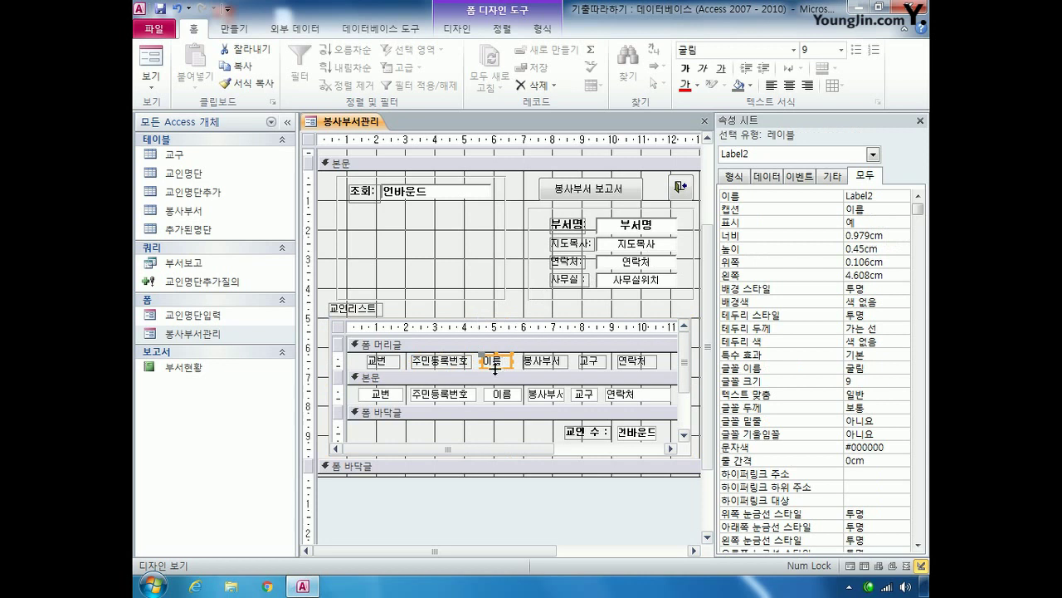
{"action": "left_click_drag", "start_coordinate": [504, 358], "coordinate": [428, 359]}
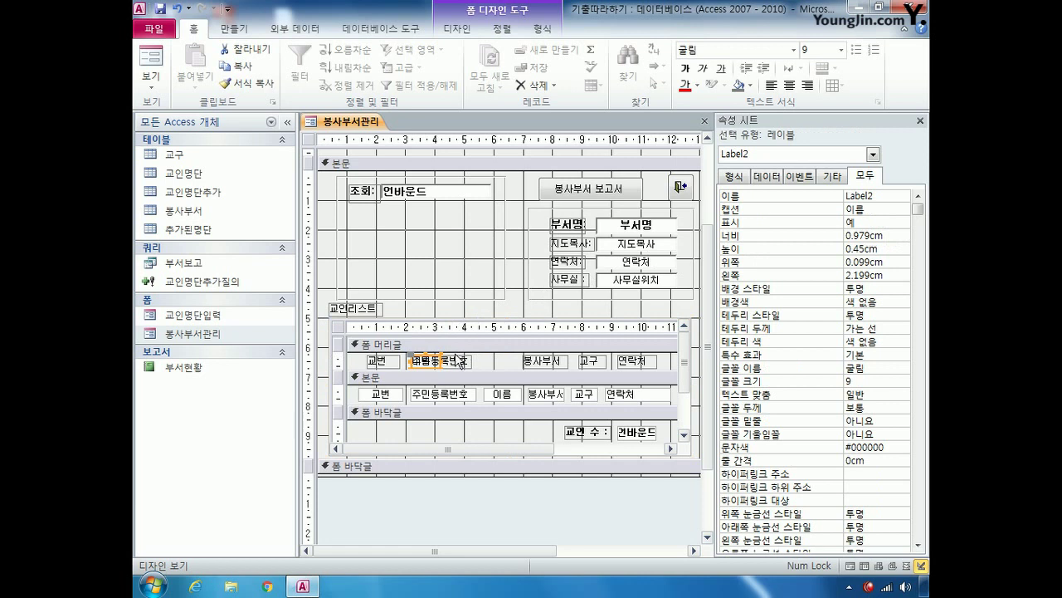
{"action": "left_click_drag", "start_coordinate": [469, 358], "coordinate": [516, 359]}
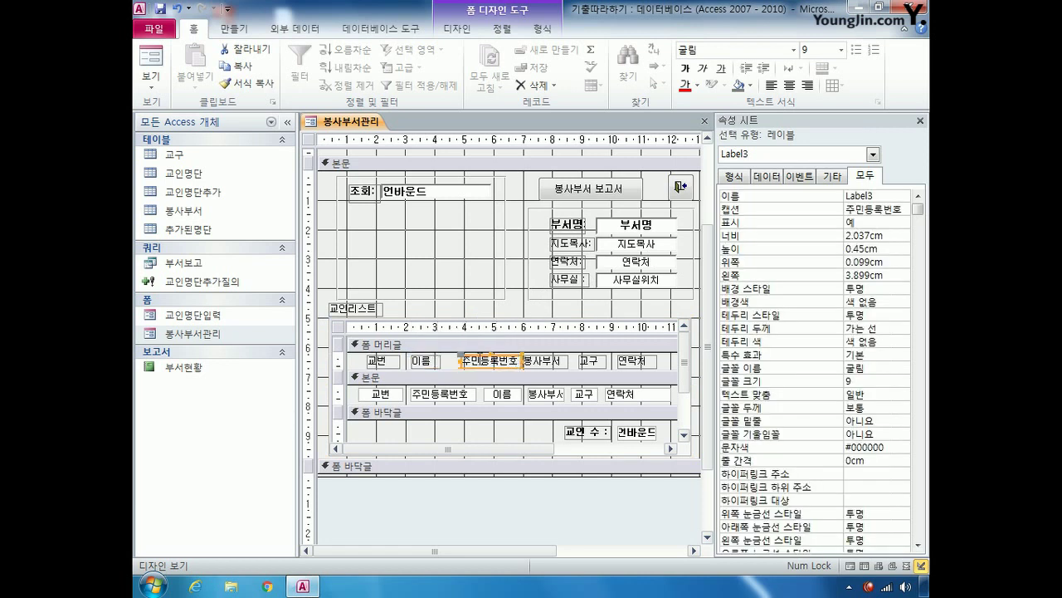
{"action": "left_click_drag", "start_coordinate": [488, 356], "coordinate": [481, 355]}
Swap the 이름 and 주민등록번호 text boxes in the subform's detail section to match the header label order
{"action": "left_click", "coordinate": [498, 395]}
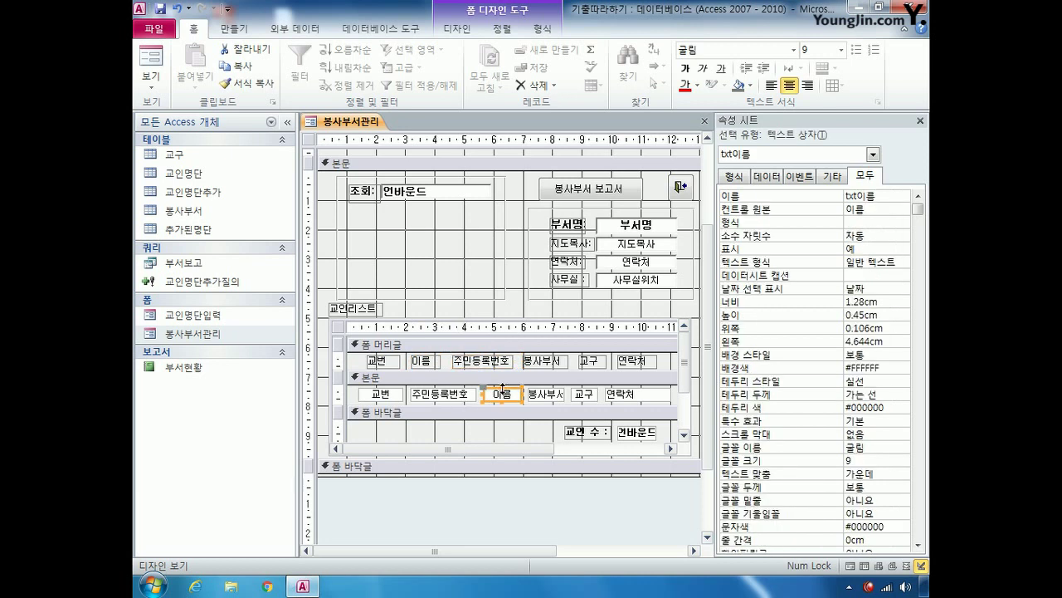
{"action": "mouse_move", "coordinate": [498, 395]}
{"action": "left_mouse_down"}
{"action": "mouse_move", "coordinate": [434, 388]}
{"action": "mouse_move", "coordinate": [510, 391]}
{"action": "left_mouse_up"}
{"action": "left_click", "coordinate": [463, 392]}
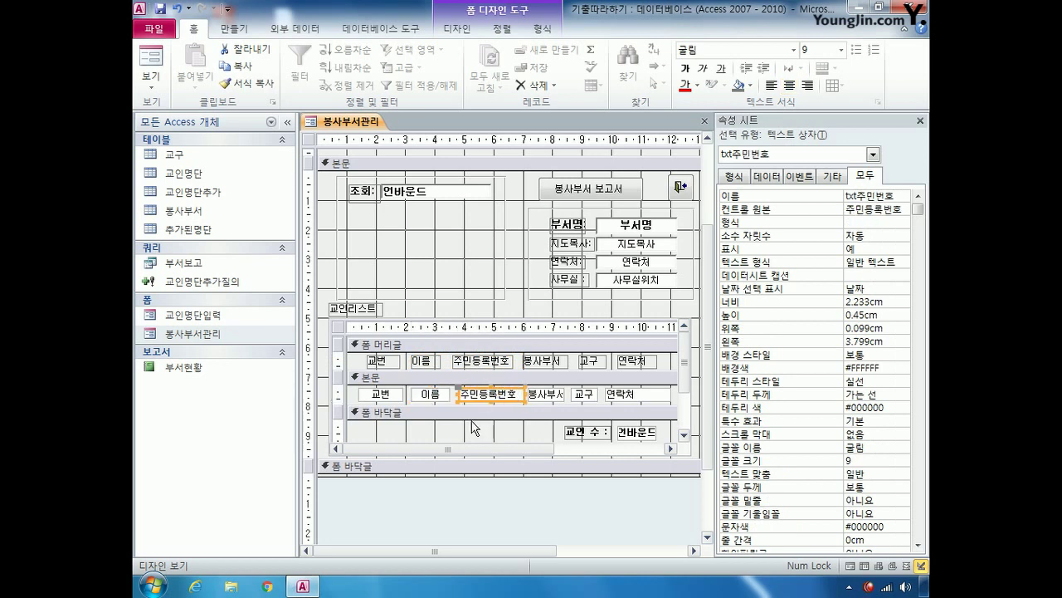
Make the horizontal spacing equal between all the text boxes in the subform's detail section
{"action": "left_click", "coordinate": [337, 395]}
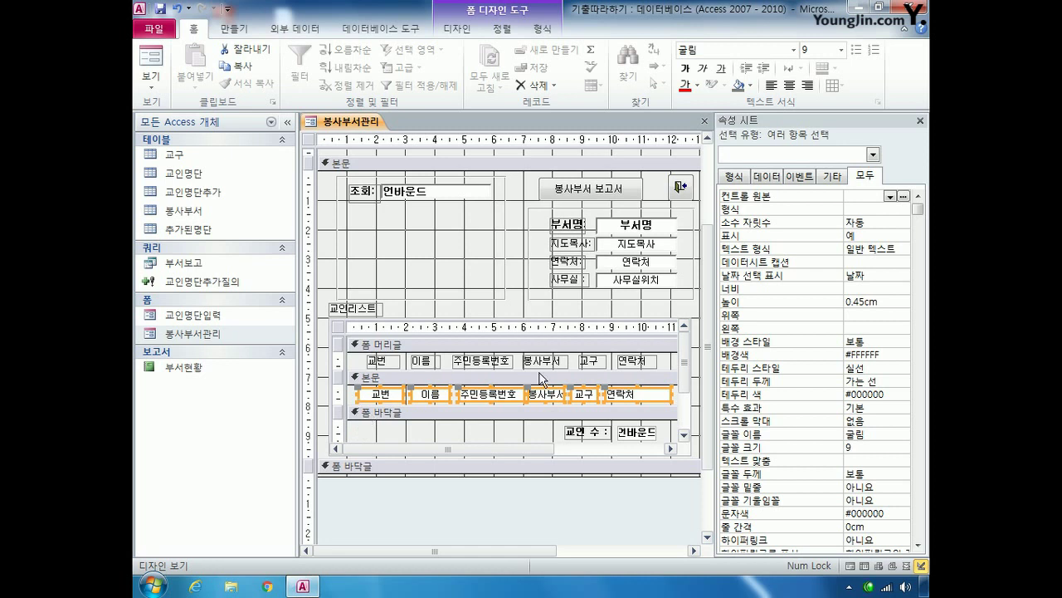
{"action": "left_click", "coordinate": [341, 395]}
{"action": "left_click", "coordinate": [506, 30]}
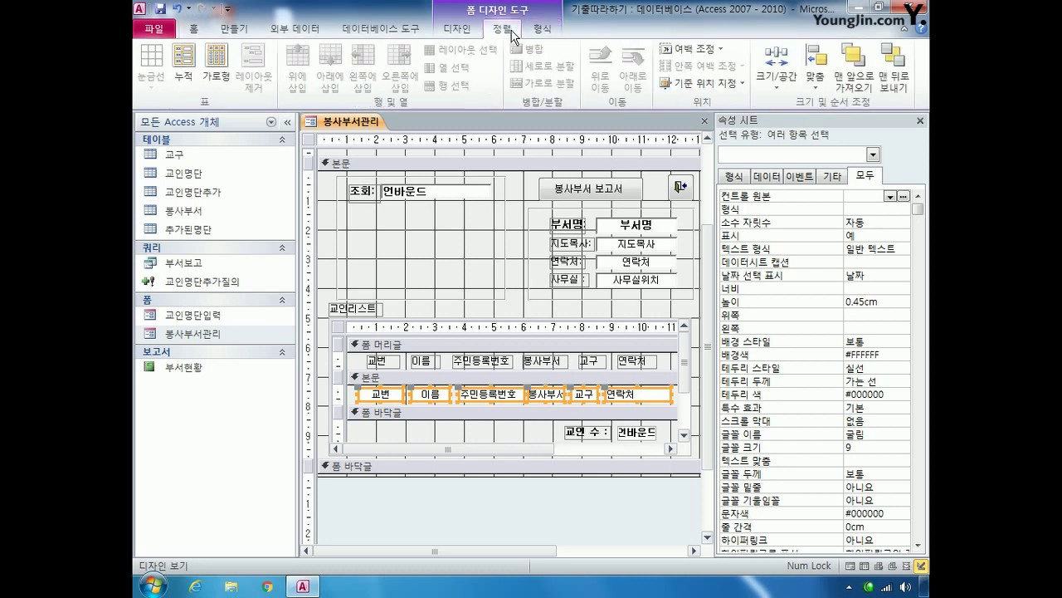
{"action": "left_click", "coordinate": [777, 66]}
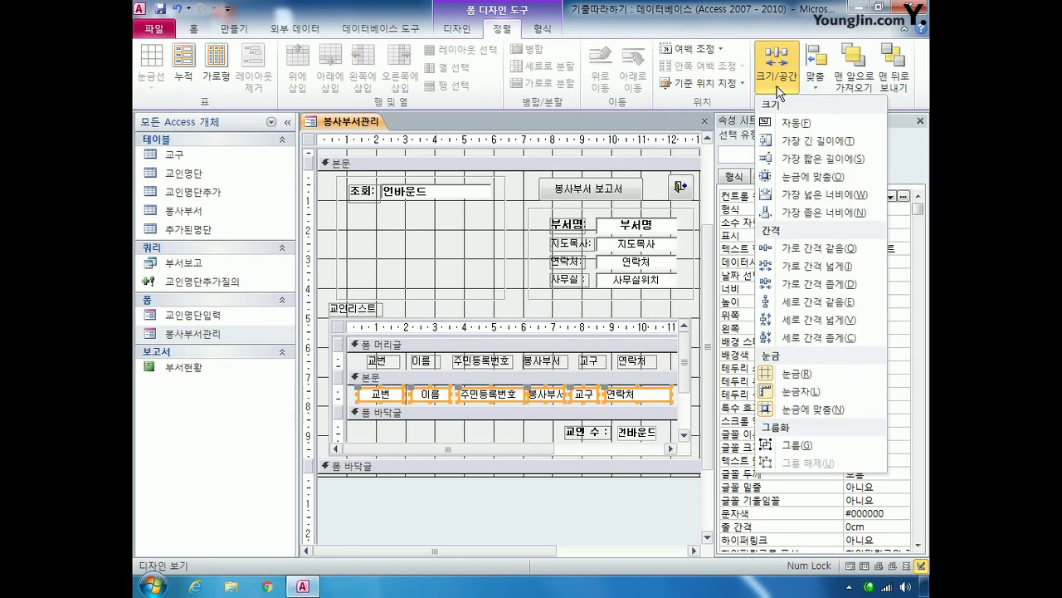
{"action": "left_click", "coordinate": [848, 247]}
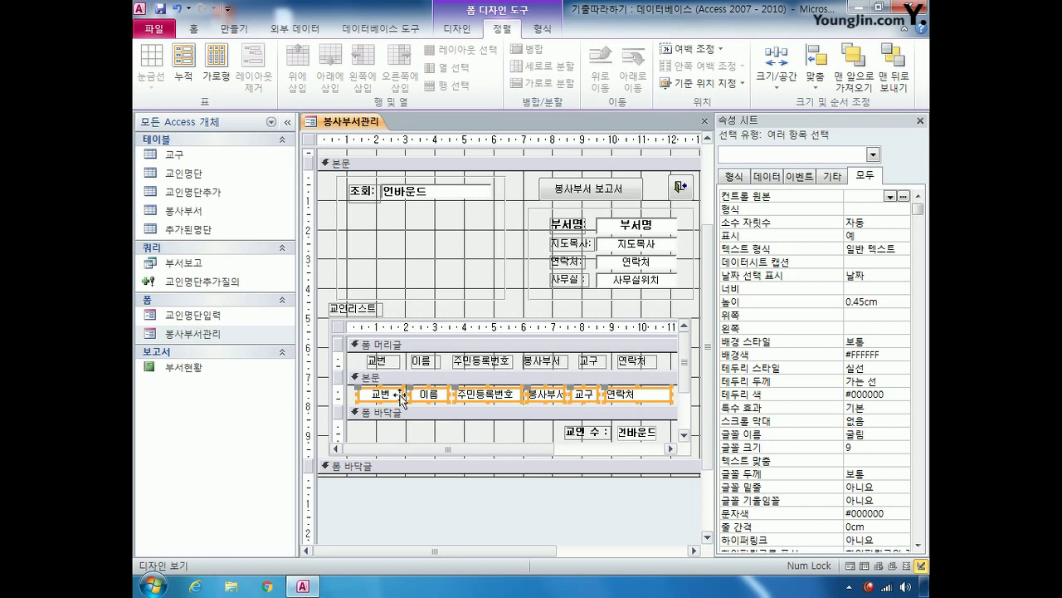
Set the subform's detail tab order to txt교번, txt이름, txt주민번호, txt봉사부서, txt교구, txt연락처
{"action": "left_click", "coordinate": [340, 327]}
{"action": "right_click", "coordinate": [339, 327]}
{"action": "left_click", "coordinate": [378, 466]}
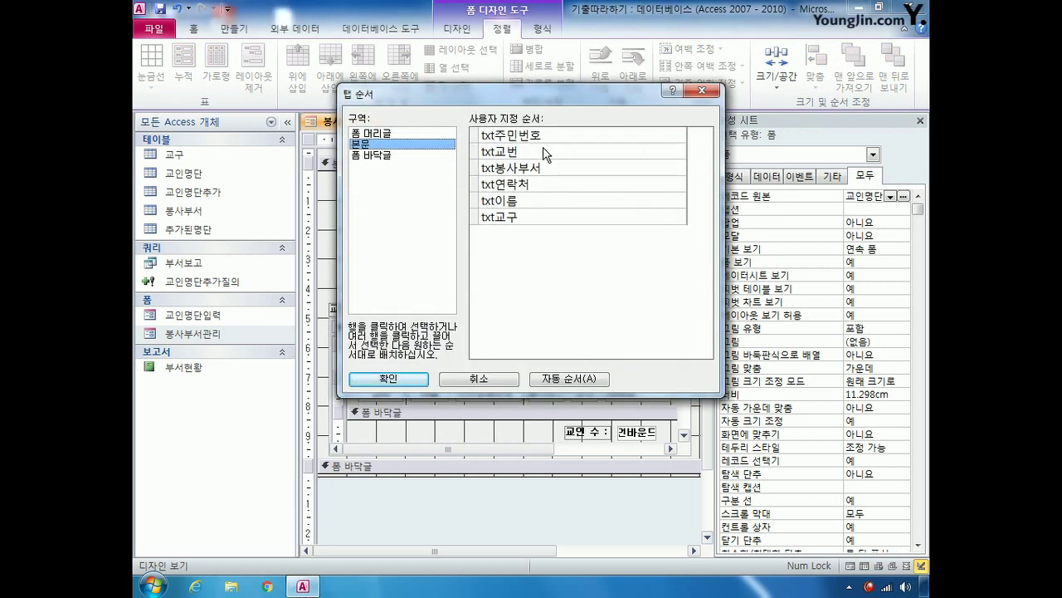
{"action": "left_click_drag", "start_coordinate": [497, 98], "coordinate": [467, 58]}
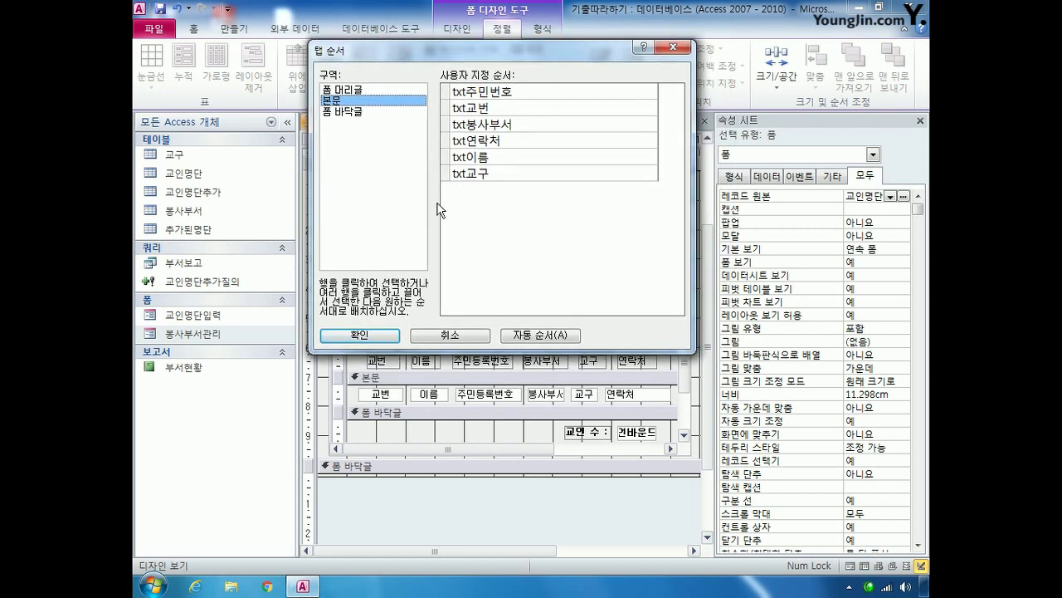
{"action": "left_click", "coordinate": [441, 109]}
{"action": "mouse_move", "coordinate": [442, 109]}
{"action": "left_mouse_down"}
{"action": "mouse_move", "coordinate": [450, 90]}
{"action": "mouse_move", "coordinate": [453, 106]}
{"action": "left_mouse_up"}
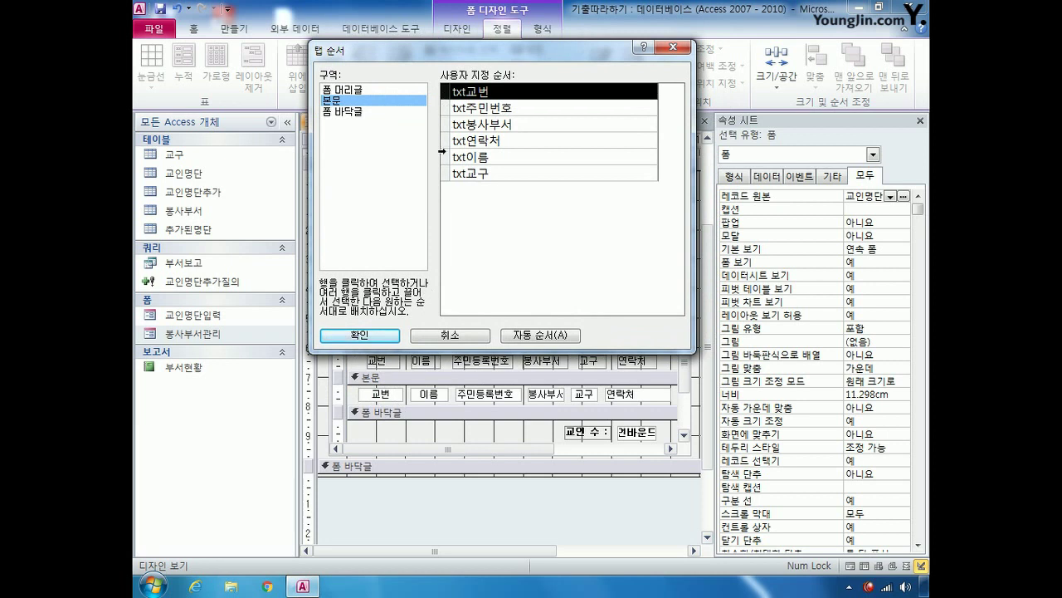
{"action": "left_click", "coordinate": [444, 156]}
{"action": "left_click_drag", "start_coordinate": [444, 160], "coordinate": [445, 109]}
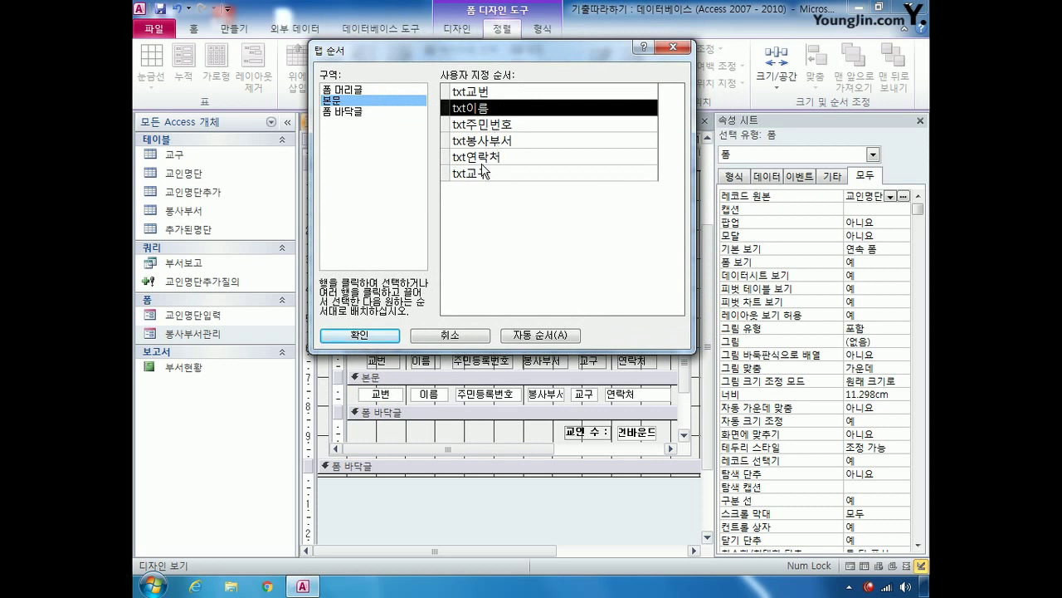
{"action": "left_click", "coordinate": [446, 174]}
{"action": "left_click_drag", "start_coordinate": [447, 178], "coordinate": [464, 156]}
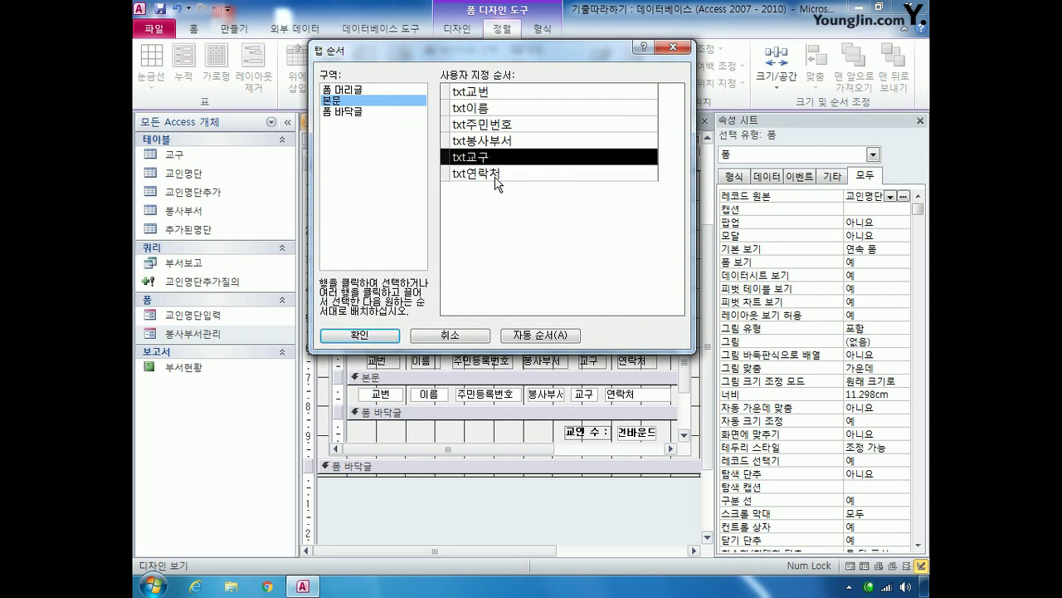
{"action": "left_click", "coordinate": [378, 338]}
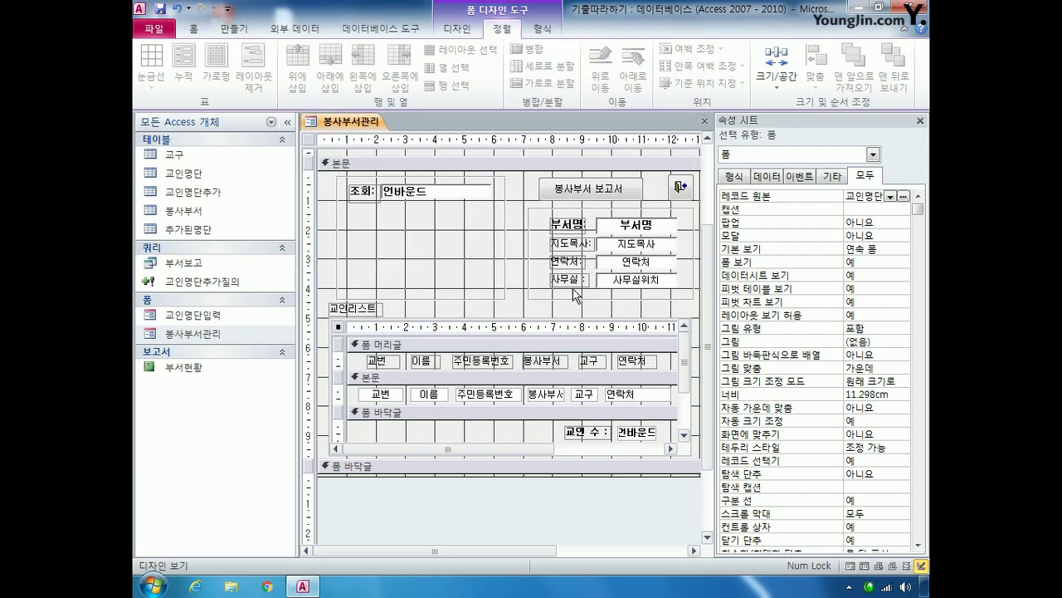
Set the txt교인수 text box's control source to =Count(*) and its format to 0명
{"action": "left_click", "coordinate": [634, 434]}
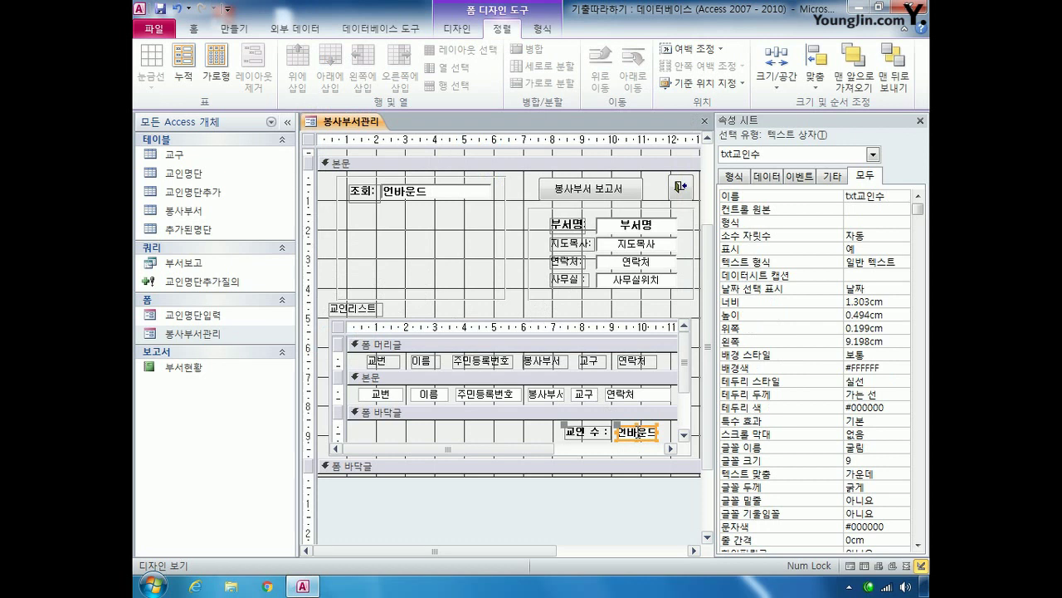
{"action": "left_click", "coordinate": [855, 209]}
{"action": "type", "text": "="}
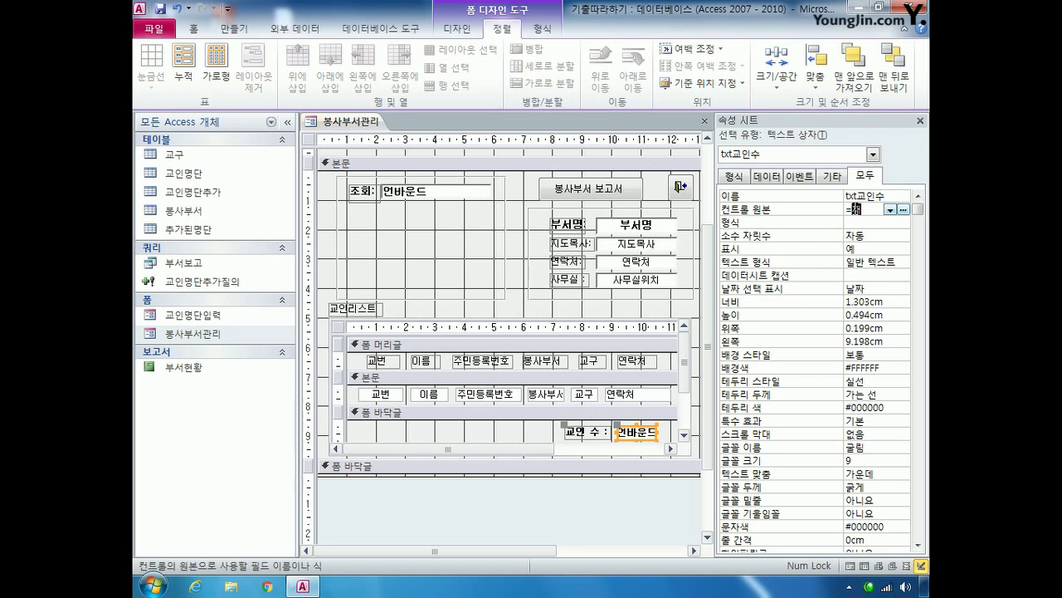
{"action": "type", "text": "count(*)"}
{"action": "left_click", "coordinate": [856, 222]}
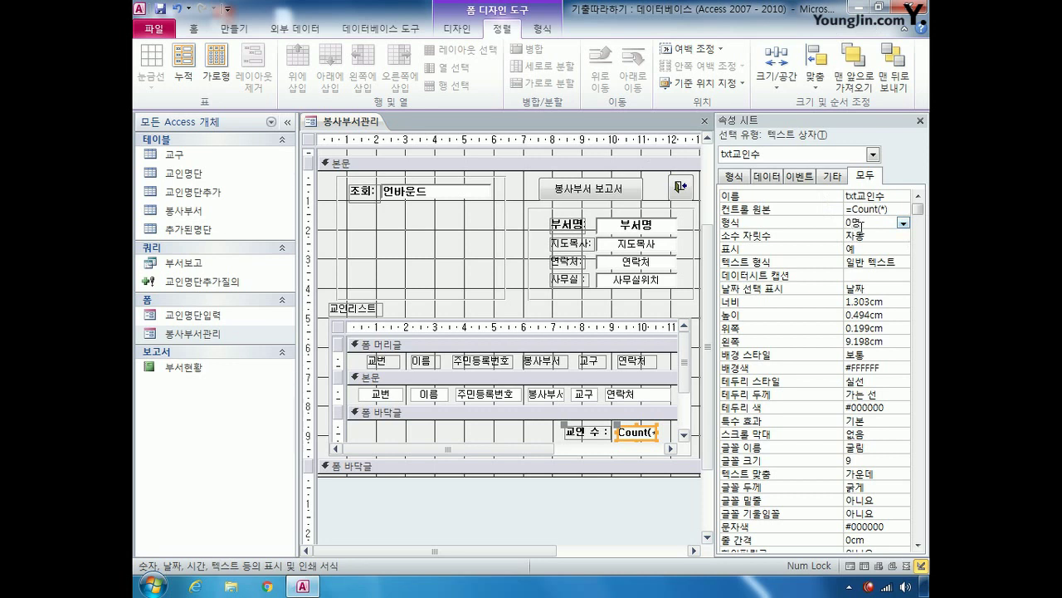
Finish entering the txt교인수 text box's 0명 format
{"action": "type", "text": "#"}
{"action": "key", "text": "Return"}
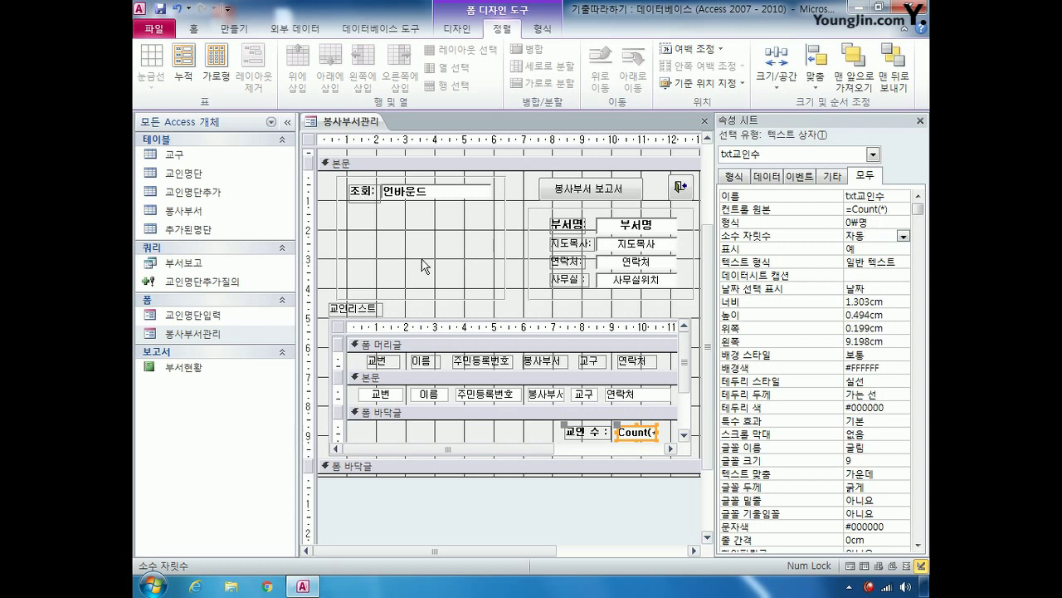
Convert the cmb조회 text box on the main form into a combo box
{"action": "left_click", "coordinate": [874, 155]}
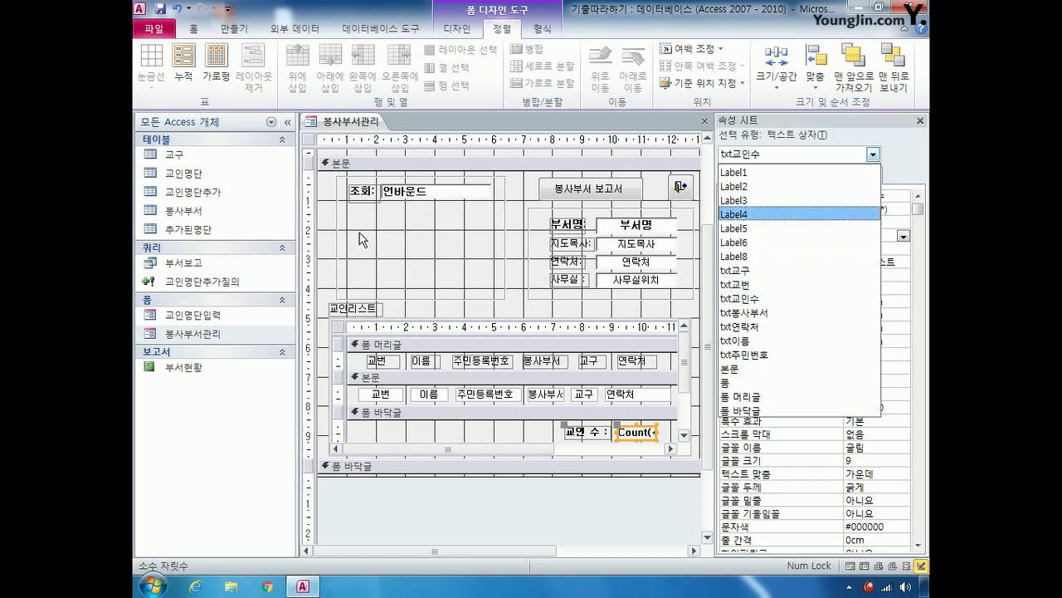
{"action": "left_click", "coordinate": [311, 147]}
{"action": "left_click", "coordinate": [311, 147]}
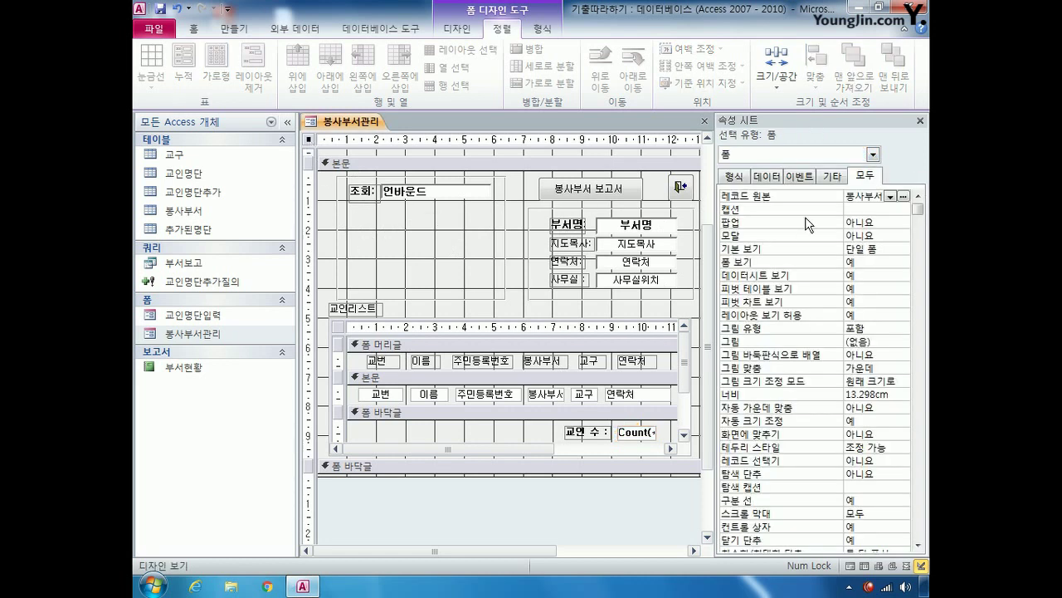
{"action": "left_click", "coordinate": [874, 155]}
{"action": "left_click", "coordinate": [863, 186]}
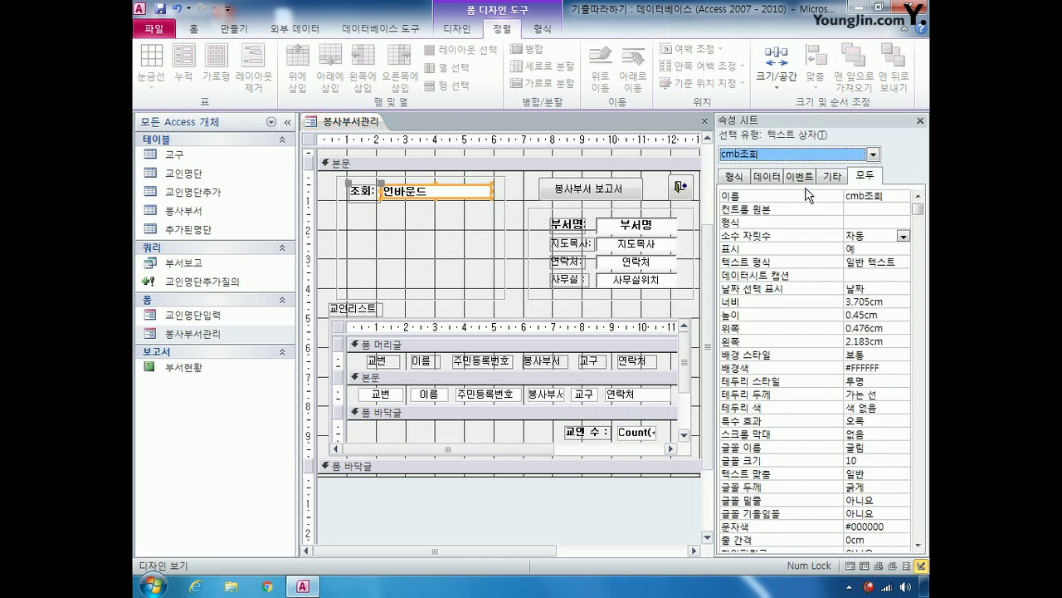
{"action": "right_click", "coordinate": [446, 197]}
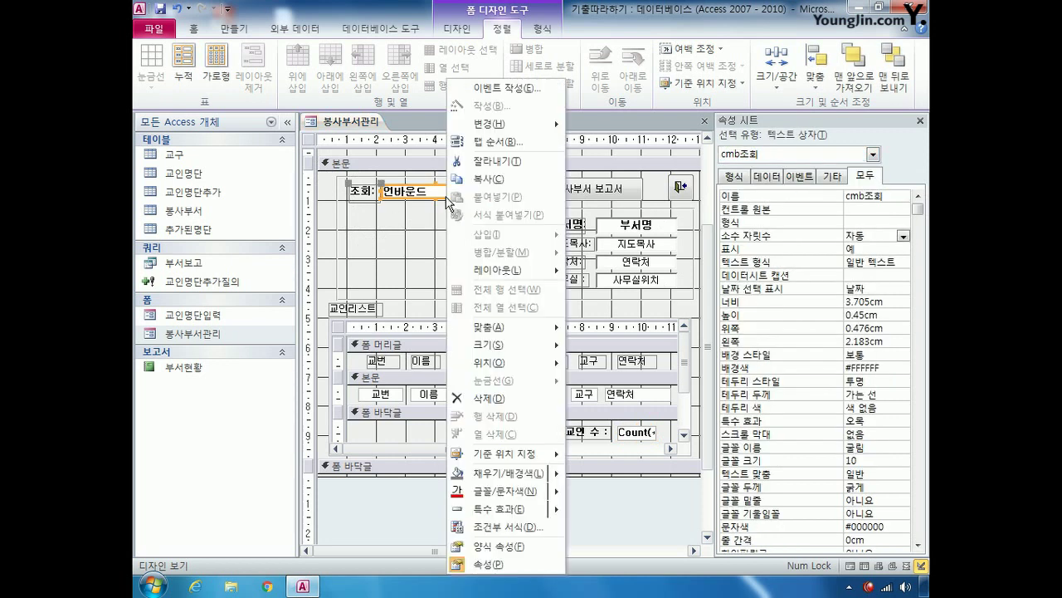
{"action": "mouse_move", "coordinate": [519, 128]}
{"action": "left_click", "coordinate": [599, 177]}
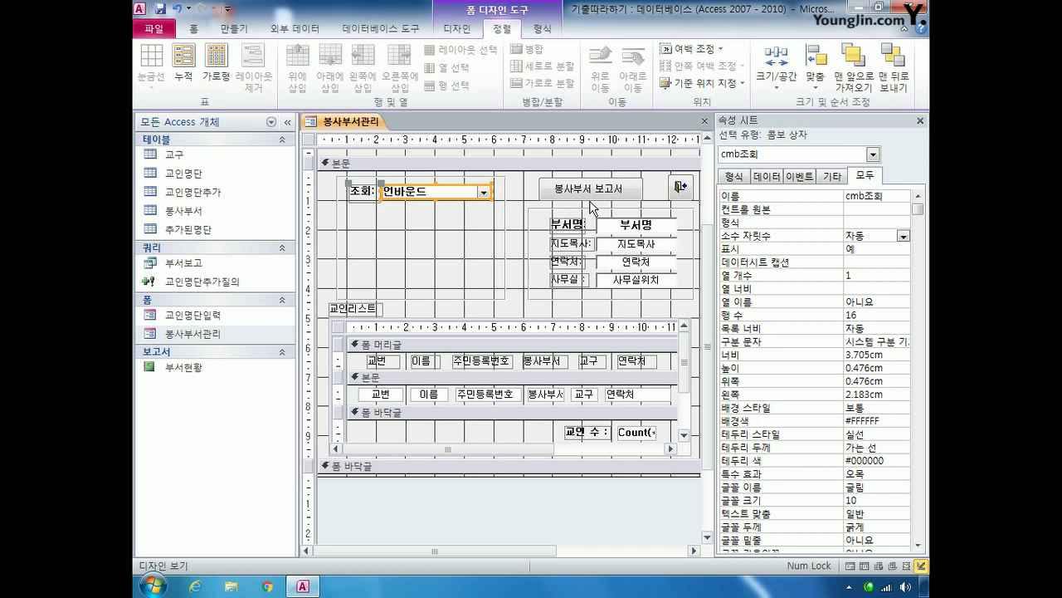
Build the cmb조회 combo box's row source as a query on the 봉사부서 table with the 부서번호 and 부서명 fields
{"action": "left_click", "coordinate": [773, 181]}
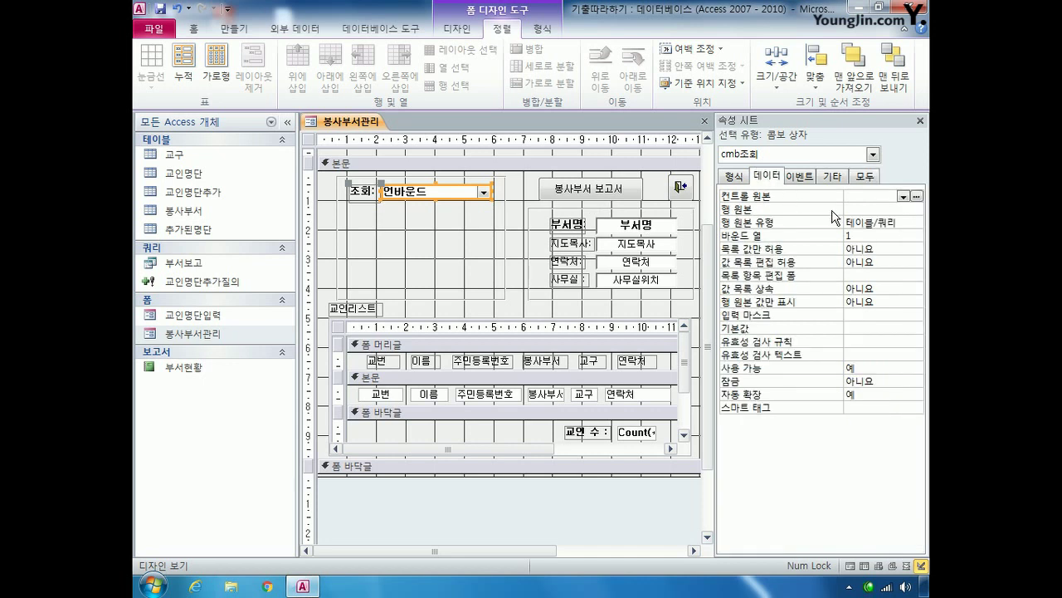
{"action": "left_click", "coordinate": [871, 210]}
{"action": "left_click", "coordinate": [879, 196]}
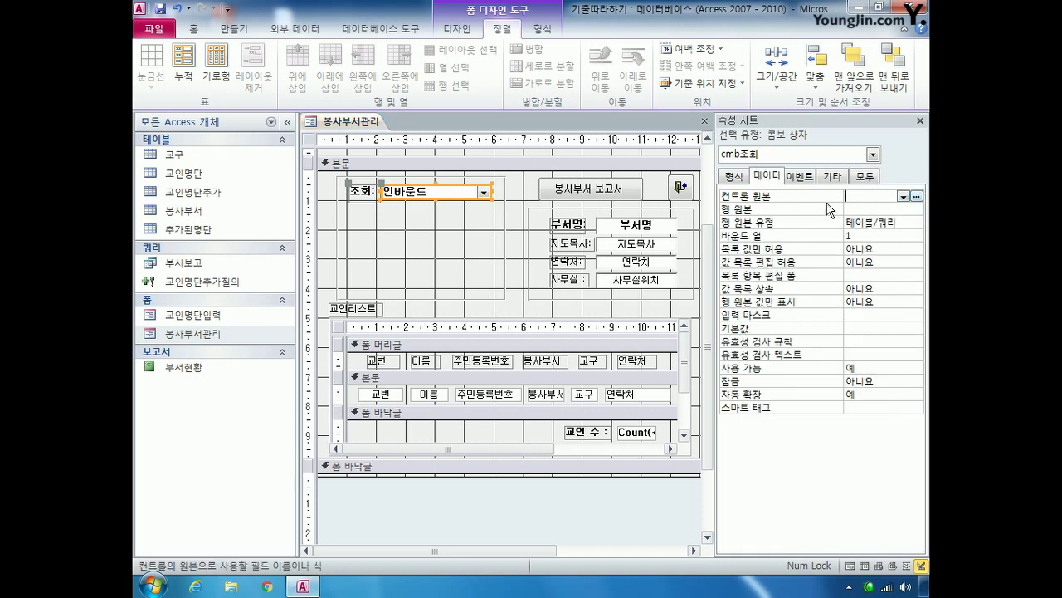
{"action": "left_click", "coordinate": [869, 208]}
{"action": "left_click", "coordinate": [917, 210]}
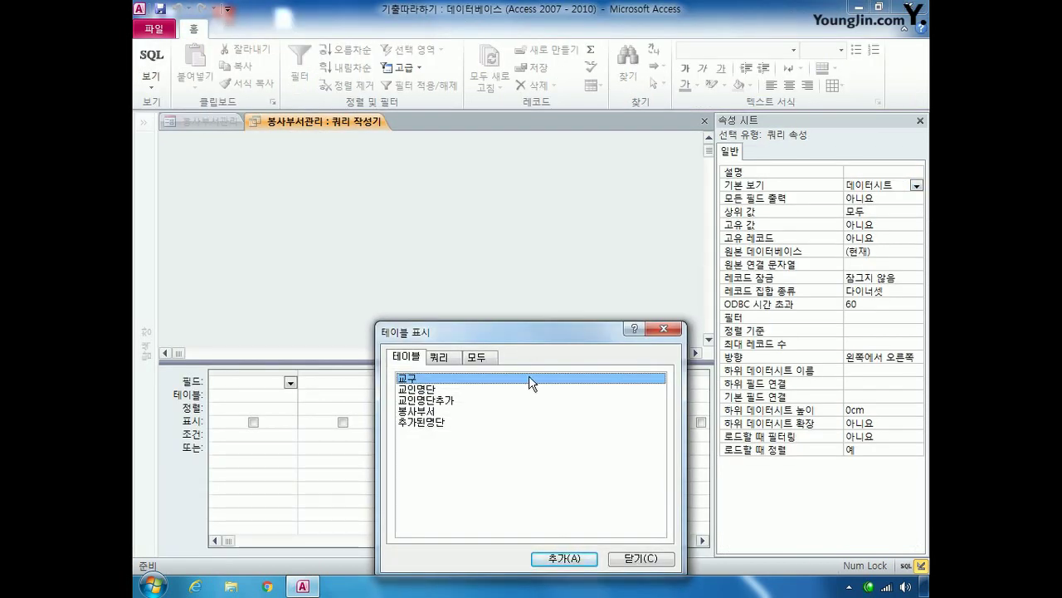
{"action": "double_click", "coordinate": [442, 411]}
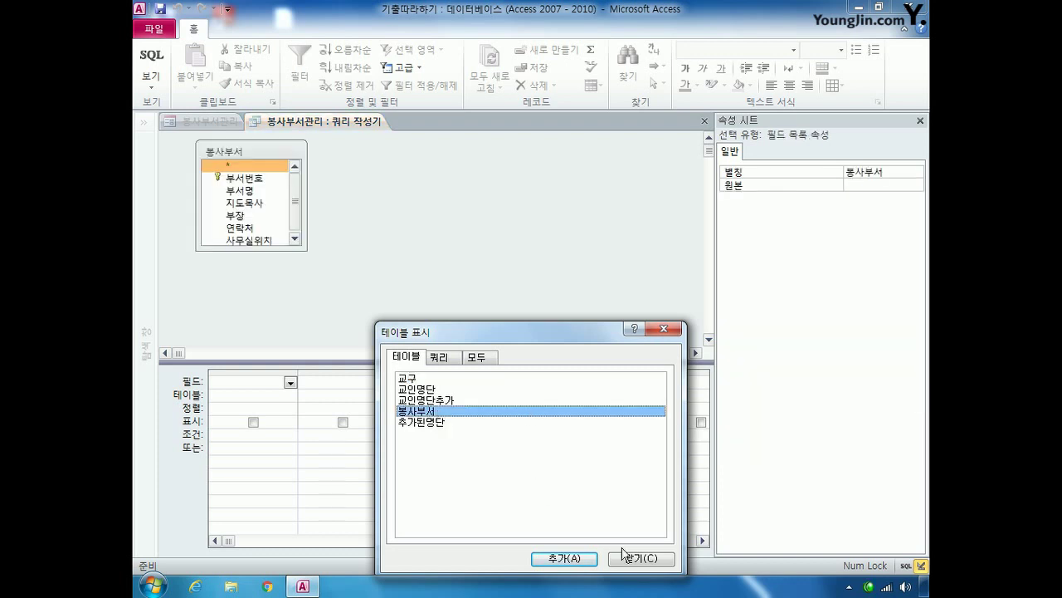
{"action": "left_click", "coordinate": [645, 562]}
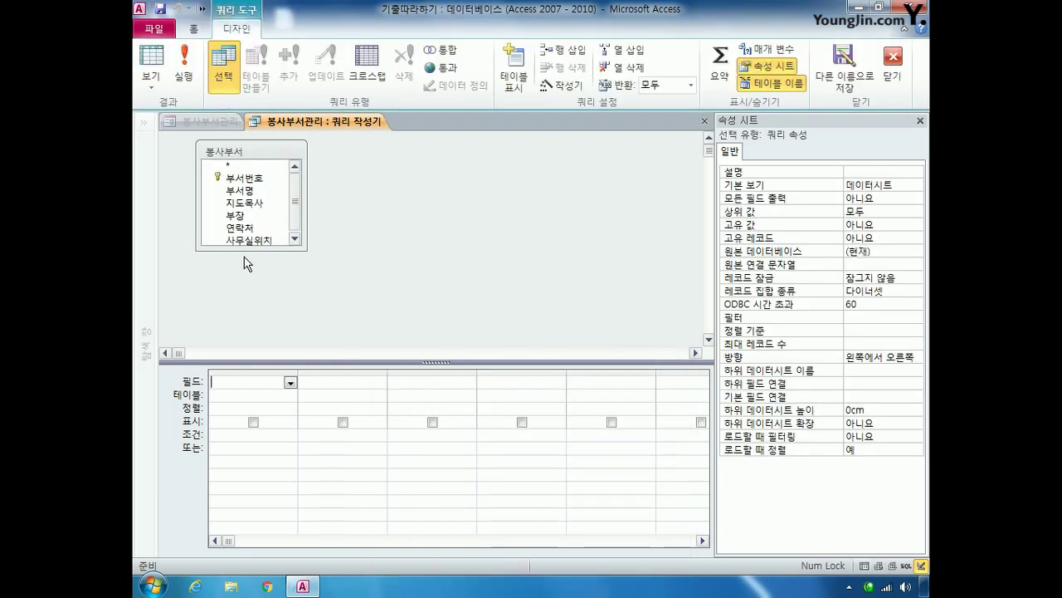
{"action": "double_click", "coordinate": [246, 180]}
{"action": "double_click", "coordinate": [244, 191]}
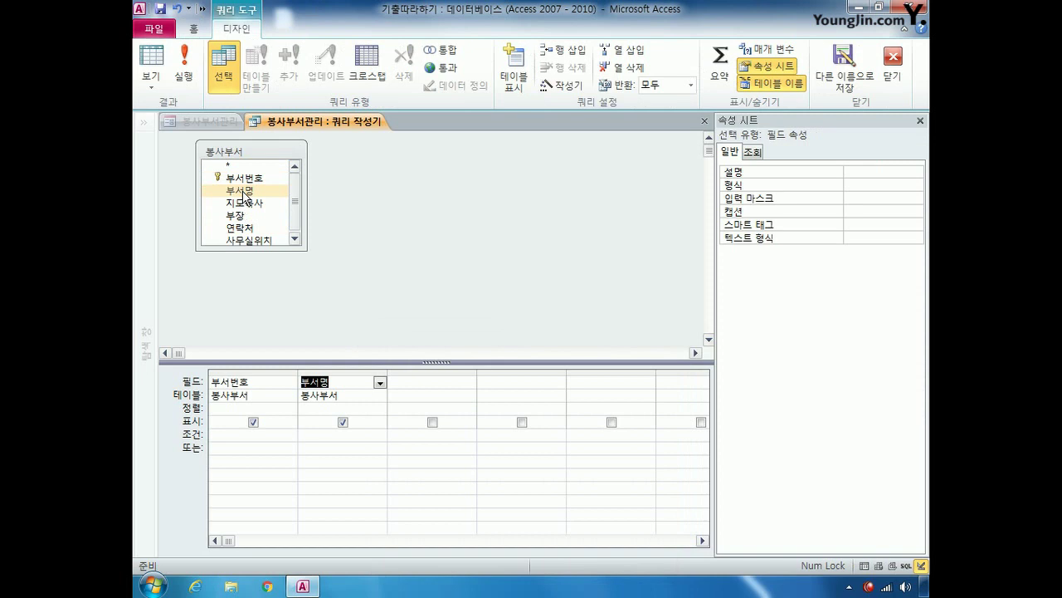
{"action": "left_click", "coordinate": [705, 121]}
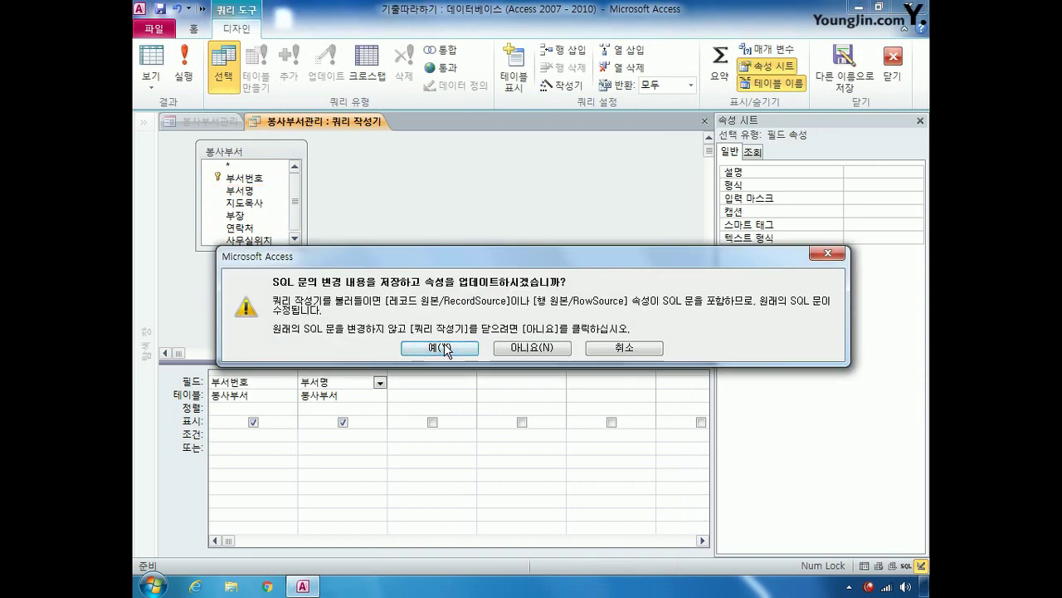
{"action": "left_click", "coordinate": [440, 347]}
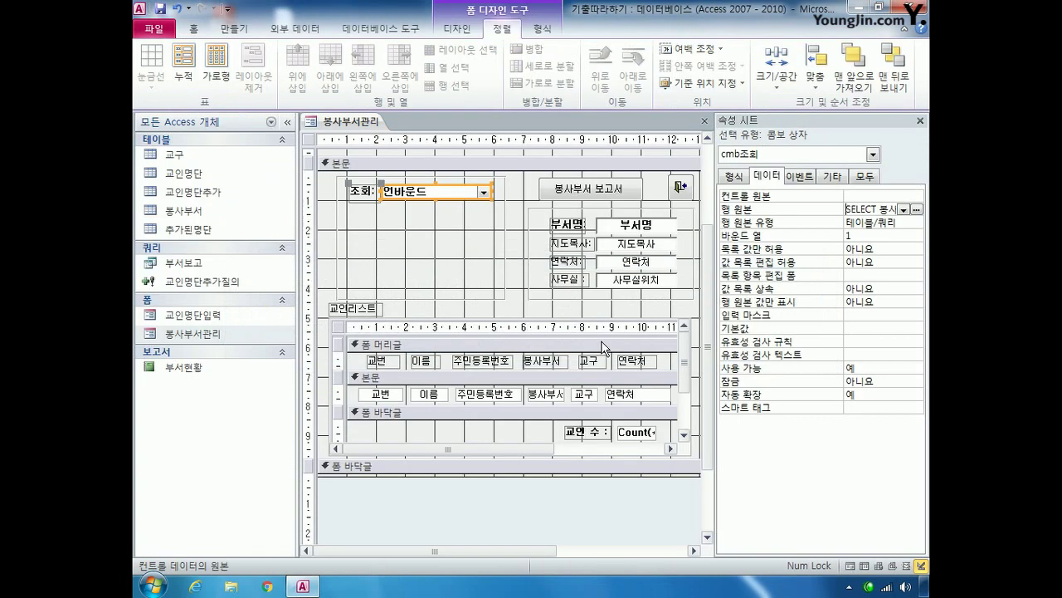
{"action": "double_click", "coordinate": [863, 211]}
{"action": "left_click", "coordinate": [855, 209]}
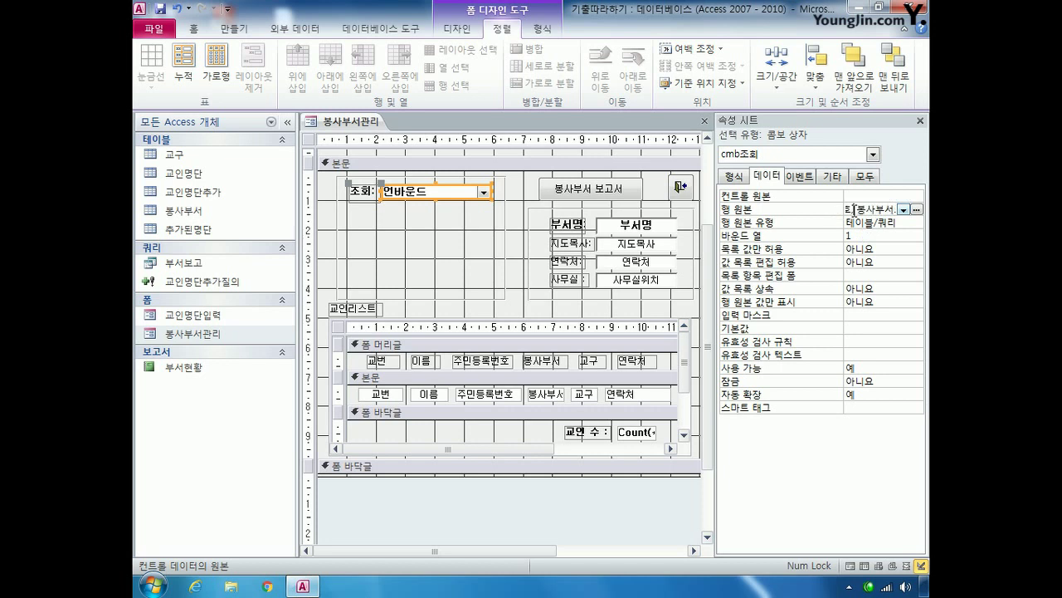
Restrict the cmb조회 combo box to values from its list, keeping 1 as the bound column
{"action": "left_click", "coordinate": [857, 237]}
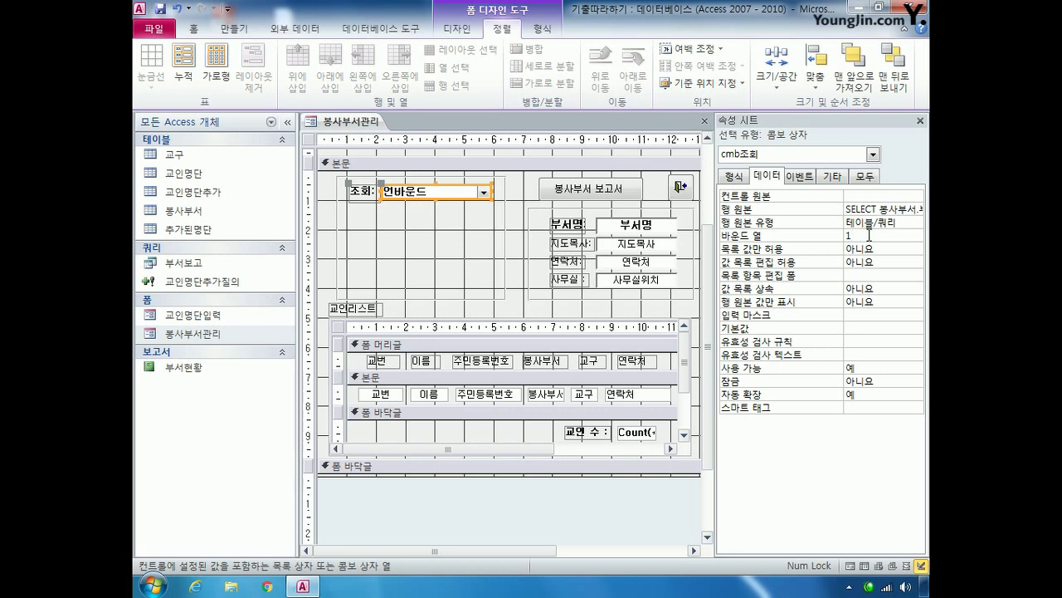
{"action": "left_click", "coordinate": [878, 248]}
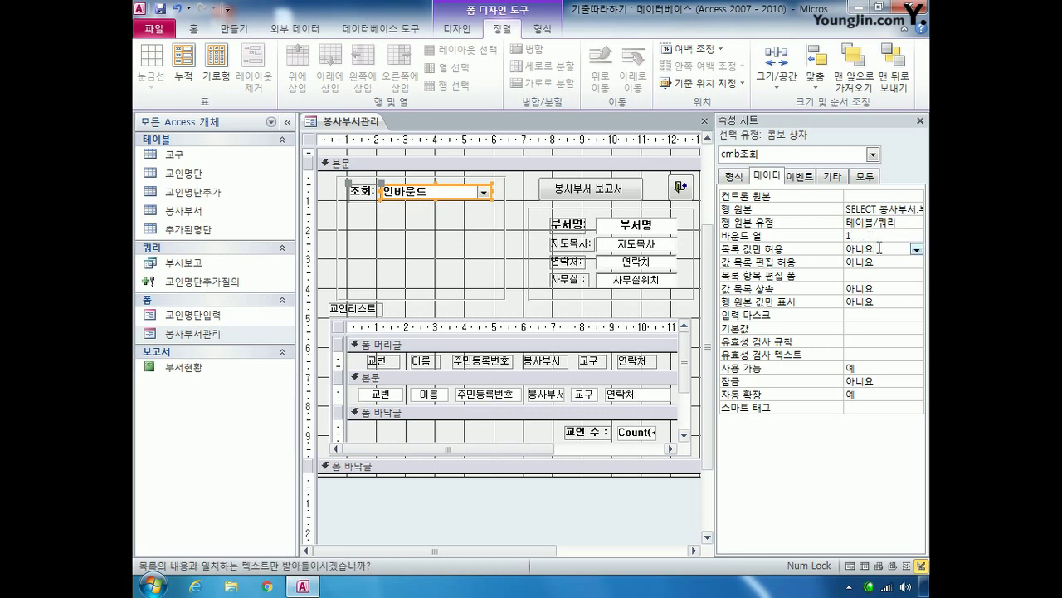
{"action": "left_click", "coordinate": [917, 250]}
{"action": "left_click", "coordinate": [859, 261]}
Set the cmb조회 combo box's column count to 2 and enter 1.2 as the first column width
{"action": "left_click", "coordinate": [737, 180]}
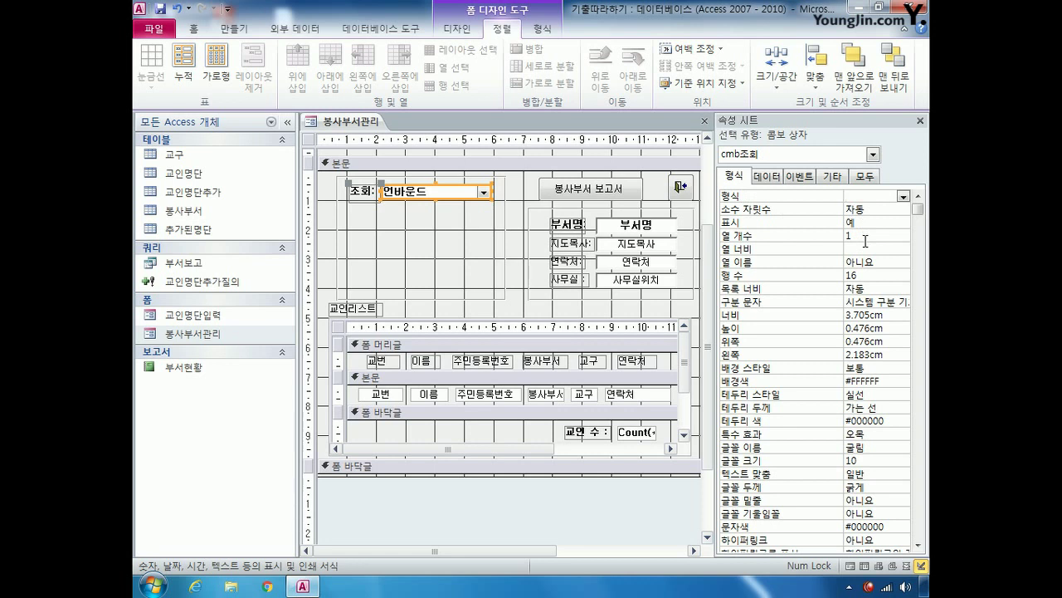
{"action": "left_click", "coordinate": [770, 239]}
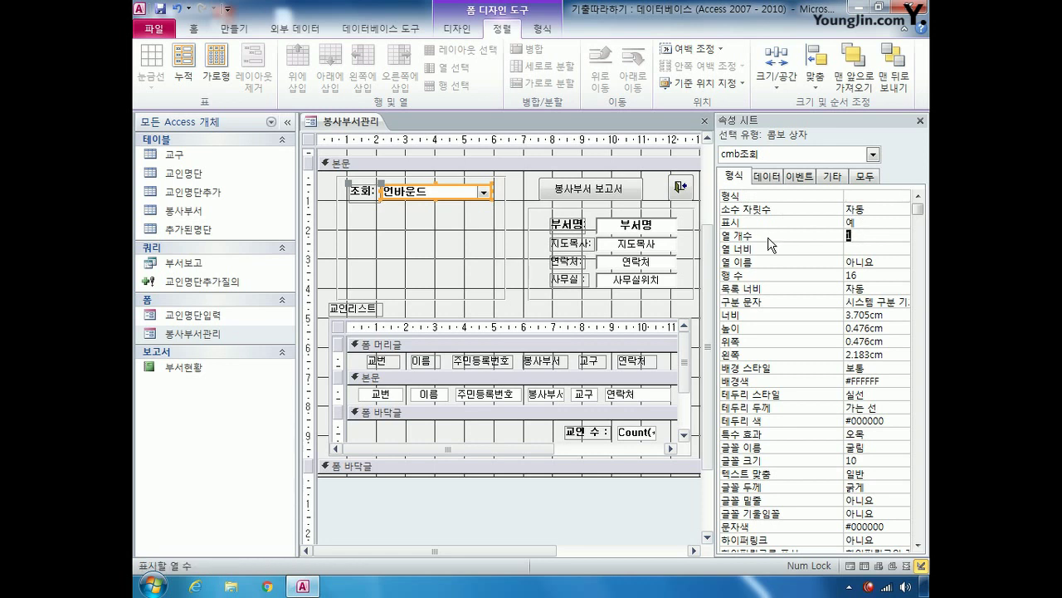
{"action": "type", "text": "2"}
{"action": "left_click", "coordinate": [858, 246]}
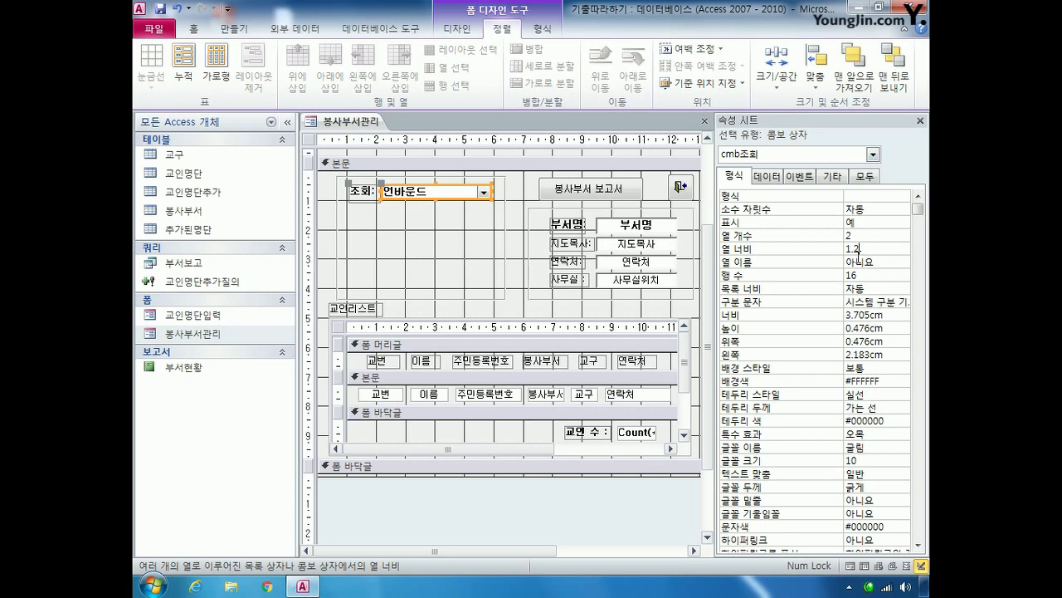
Save and close the 봉사부서관리 form and open the 교인명단입력 form in design view
{"action": "left_click", "coordinate": [523, 283]}
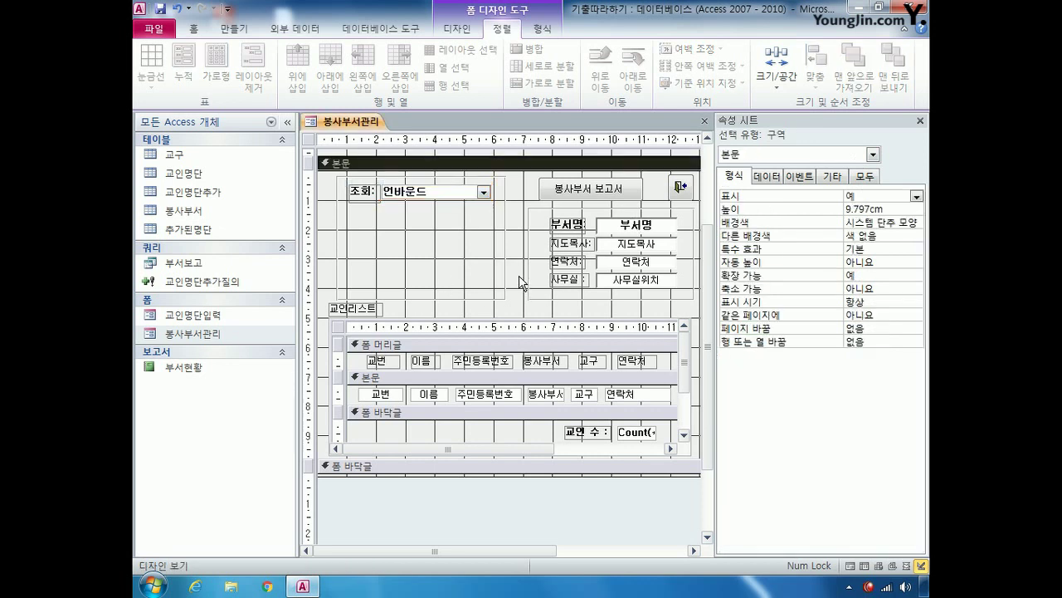
{"action": "left_click", "coordinate": [706, 121]}
{"action": "left_click", "coordinate": [460, 289]}
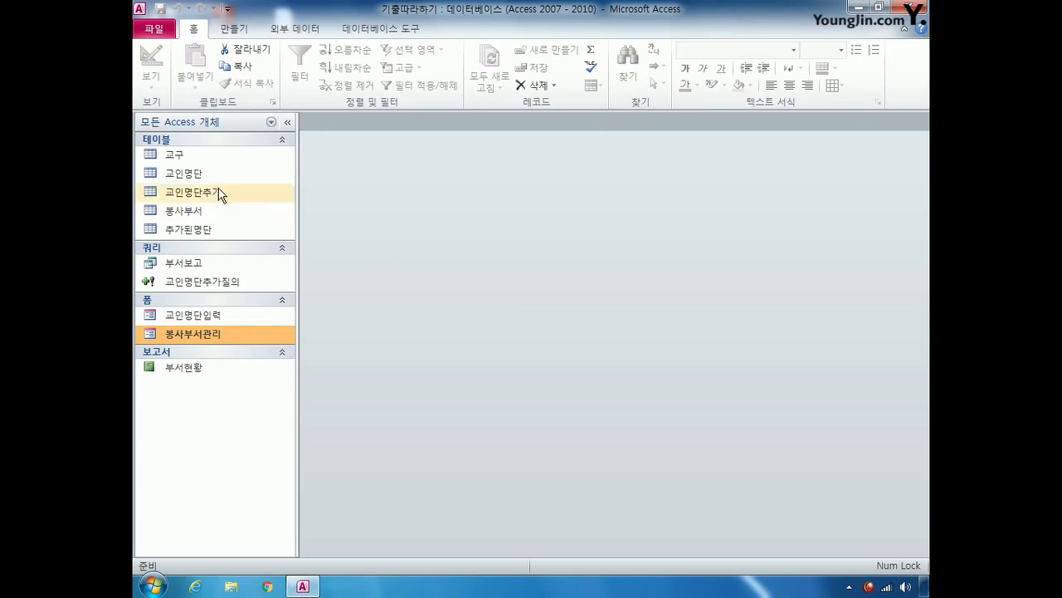
{"action": "right_click", "coordinate": [202, 318]}
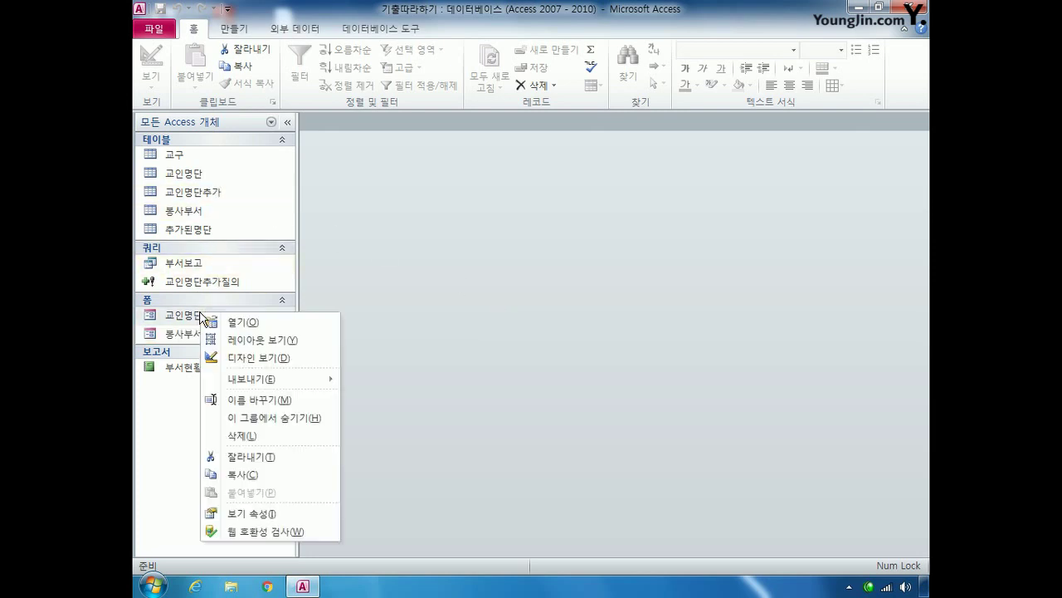
{"action": "left_click", "coordinate": [249, 357]}
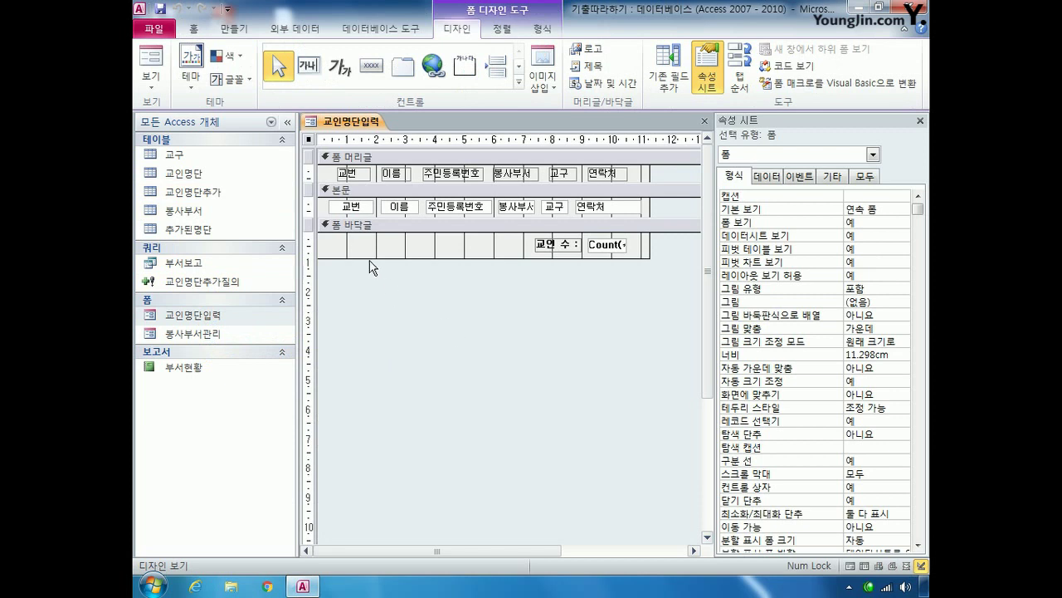
Create an expression-based conditional formatting rule left([교번],1)="8" for all text boxes in the detail section
{"action": "left_click", "coordinate": [308, 204]}
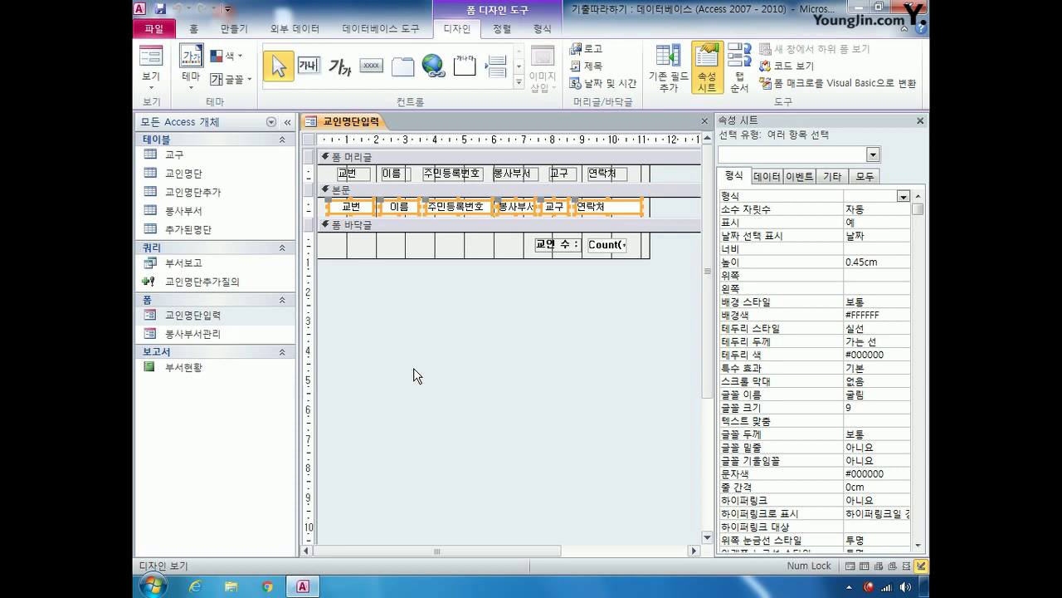
{"action": "left_click", "coordinate": [545, 31]}
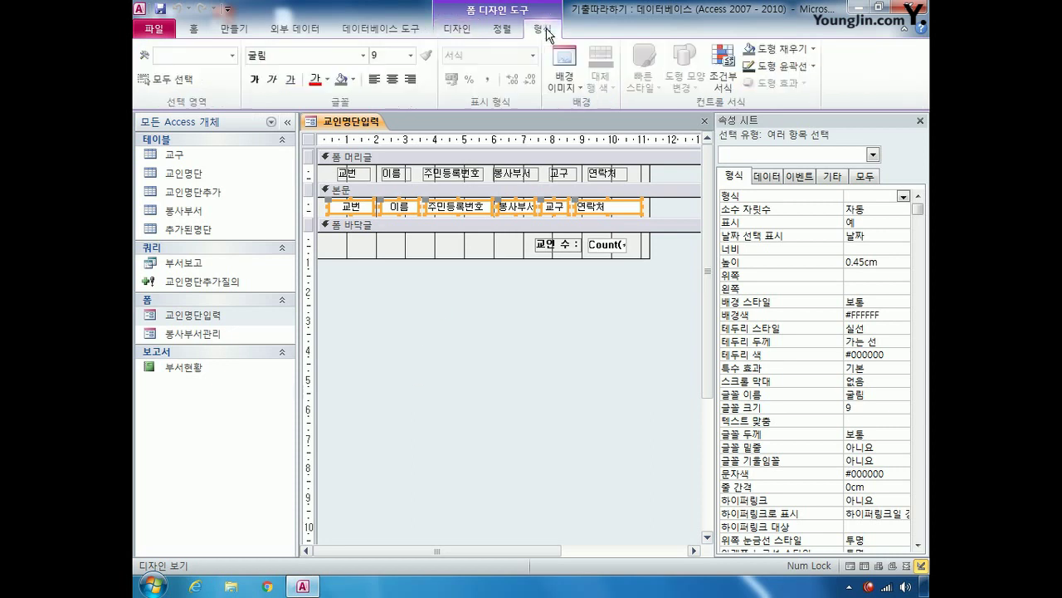
{"action": "left_click", "coordinate": [723, 71]}
{"action": "left_click", "coordinate": [375, 231]}
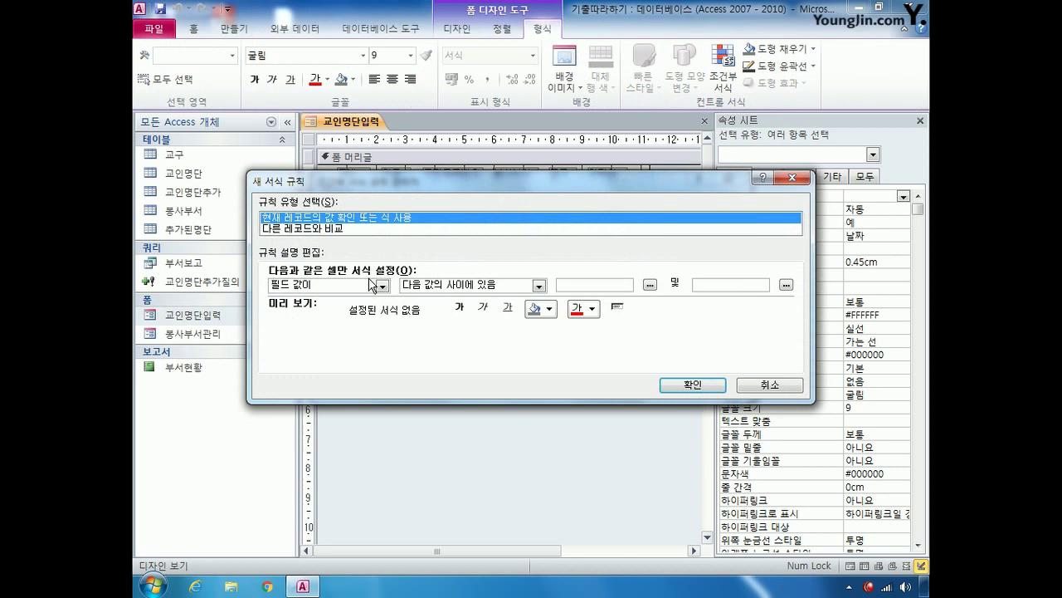
{"action": "left_click", "coordinate": [382, 286]}
{"action": "left_click", "coordinate": [376, 312]}
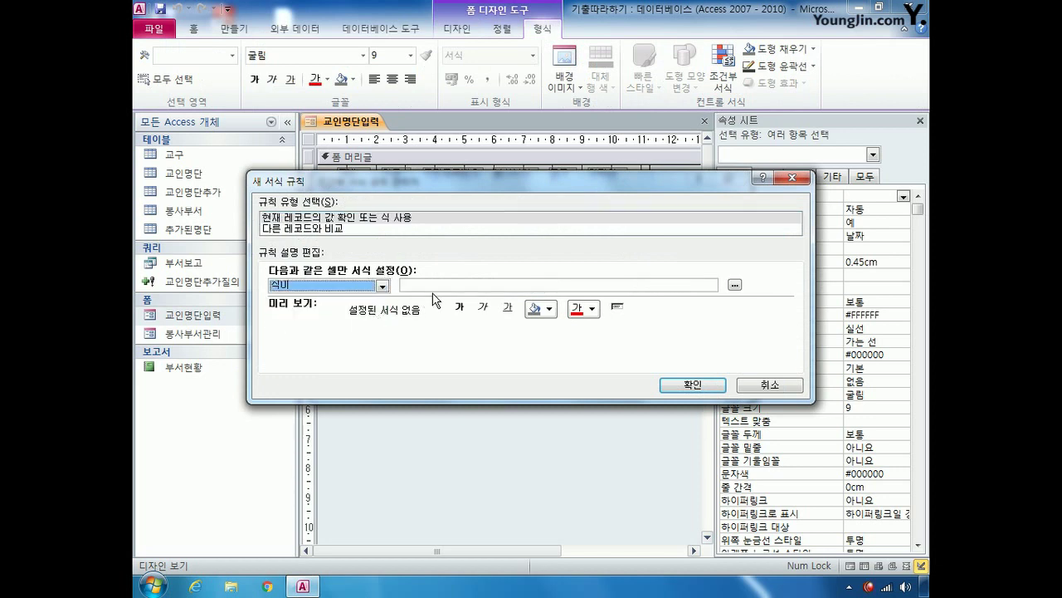
{"action": "left_click", "coordinate": [438, 284]}
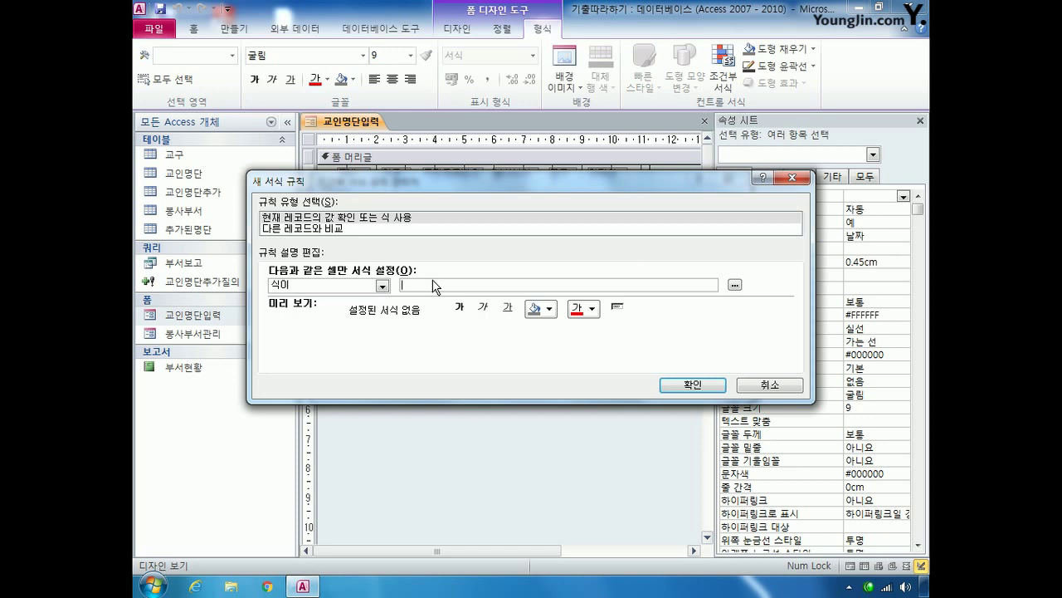
{"action": "type", "text": "left([교번],1)="}
{"action": "type", "text": "\"8\""}
Give the conditional formatting rule bold italic text and apply it to the detail text boxes
{"action": "left_click", "coordinate": [459, 306]}
{"action": "left_click", "coordinate": [478, 308]}
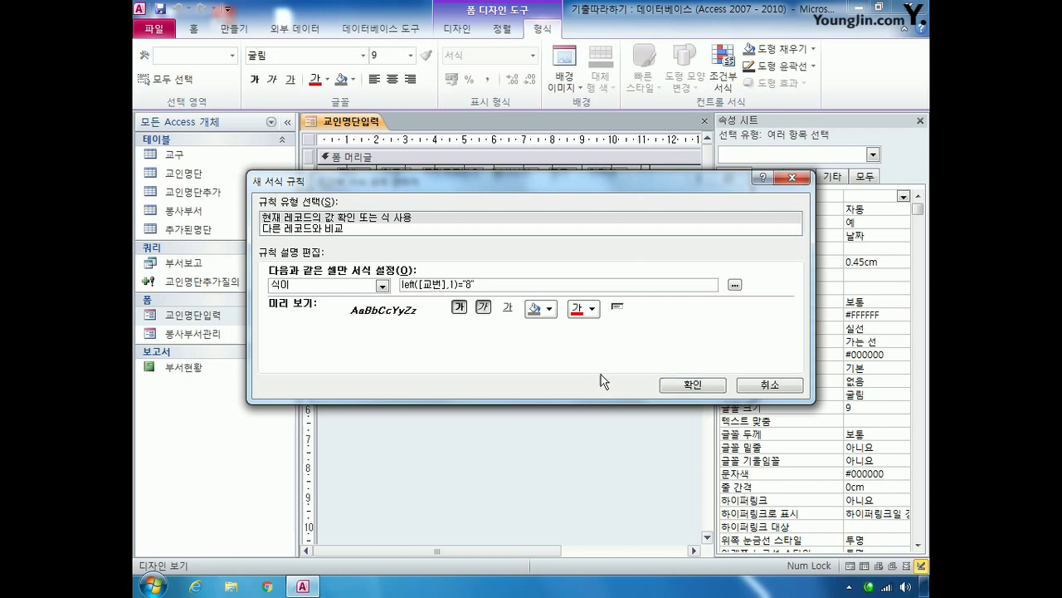
{"action": "left_click", "coordinate": [693, 386]}
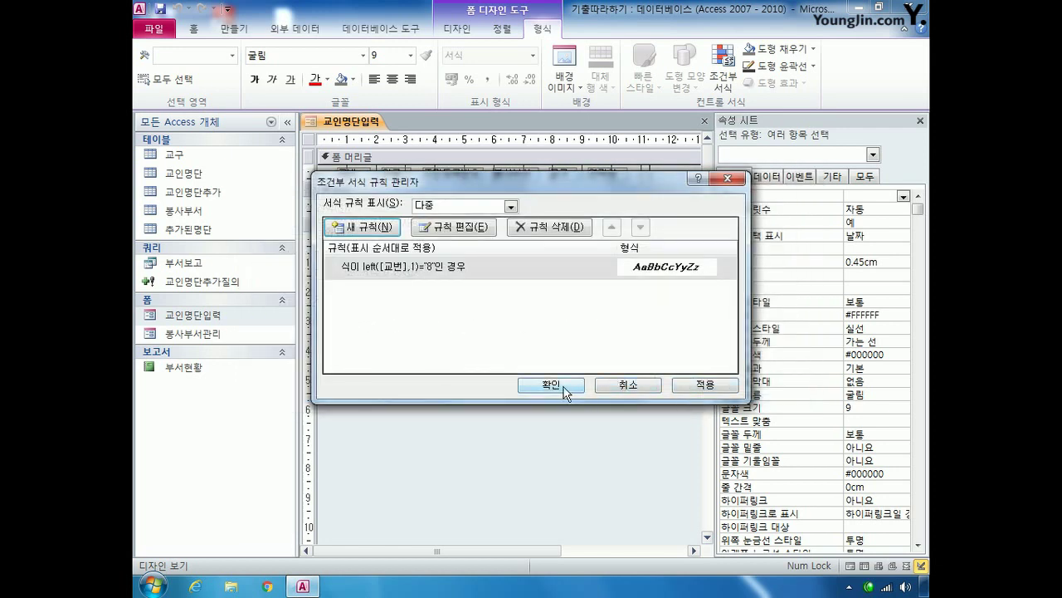
{"action": "left_click", "coordinate": [568, 387]}
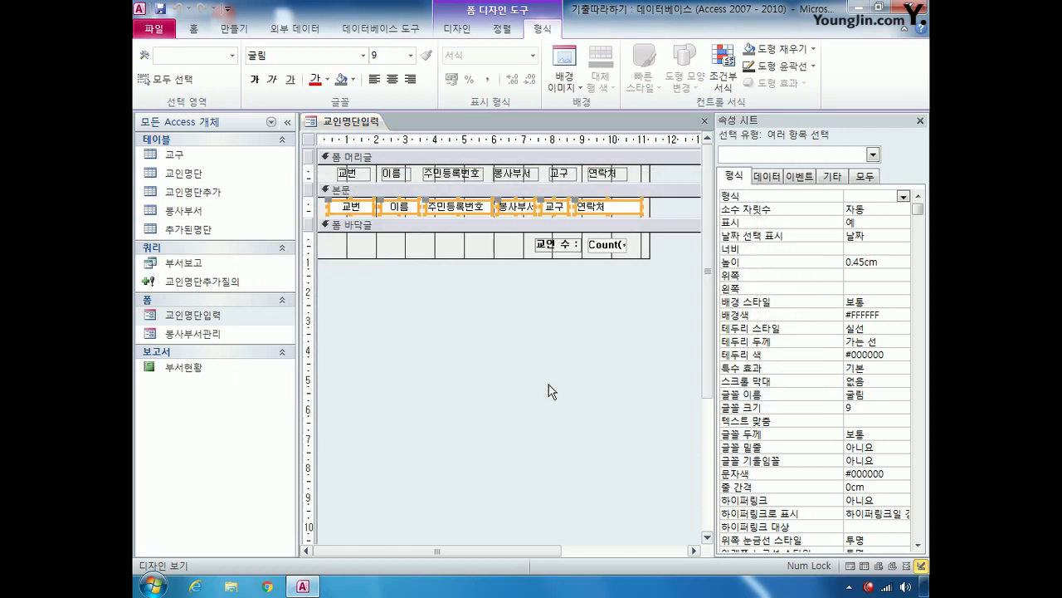
Check the 교인명단입력 form in form view and close it, saving the design changes
{"action": "left_click", "coordinate": [457, 28]}
{"action": "left_click", "coordinate": [152, 60]}
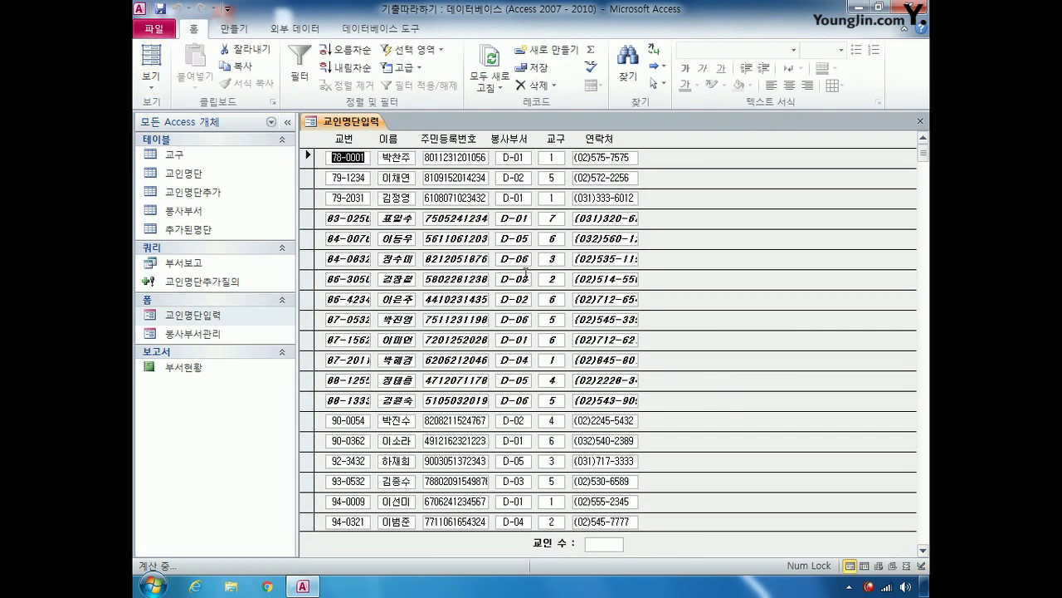
{"action": "left_click", "coordinate": [919, 121]}
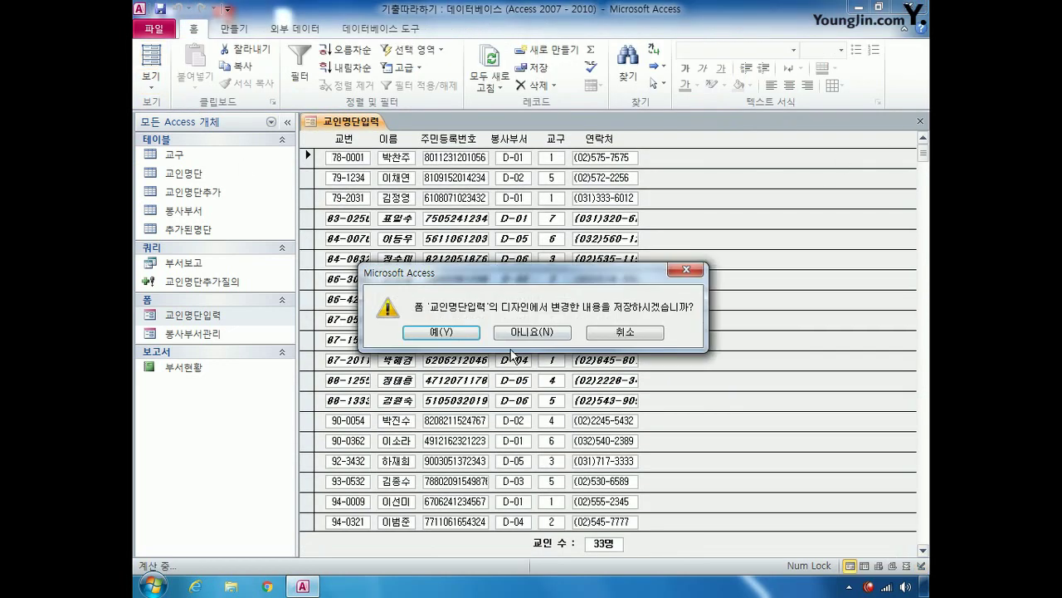
{"action": "left_click", "coordinate": [461, 332]}
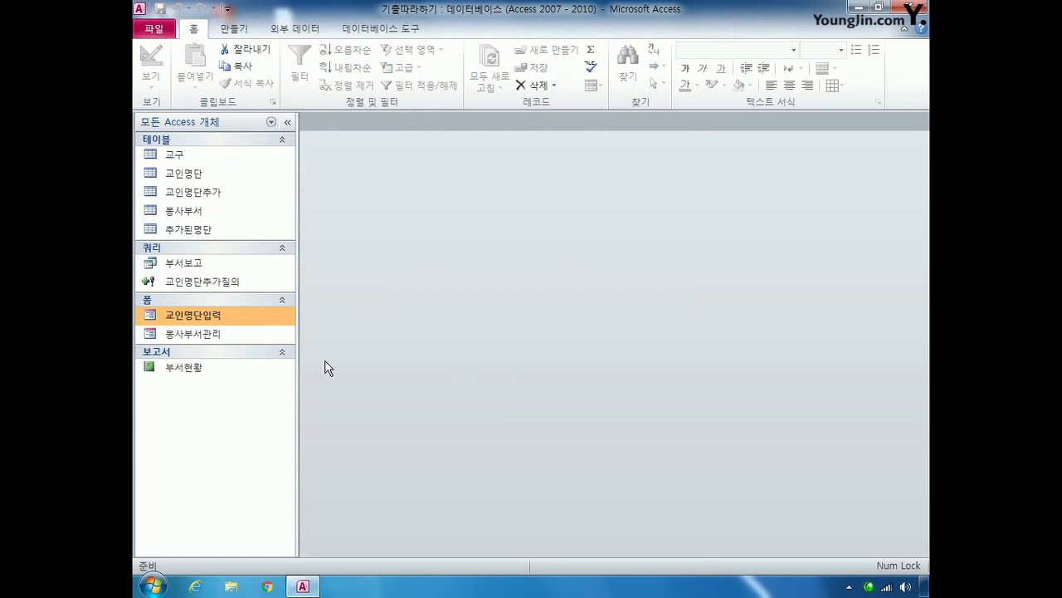
In the 부서현황 report's design view, sort the 부서명 group ascending and add an ascending sort on 교구
{"action": "right_click", "coordinate": [202, 368]}
{"action": "left_click", "coordinate": [273, 151]}
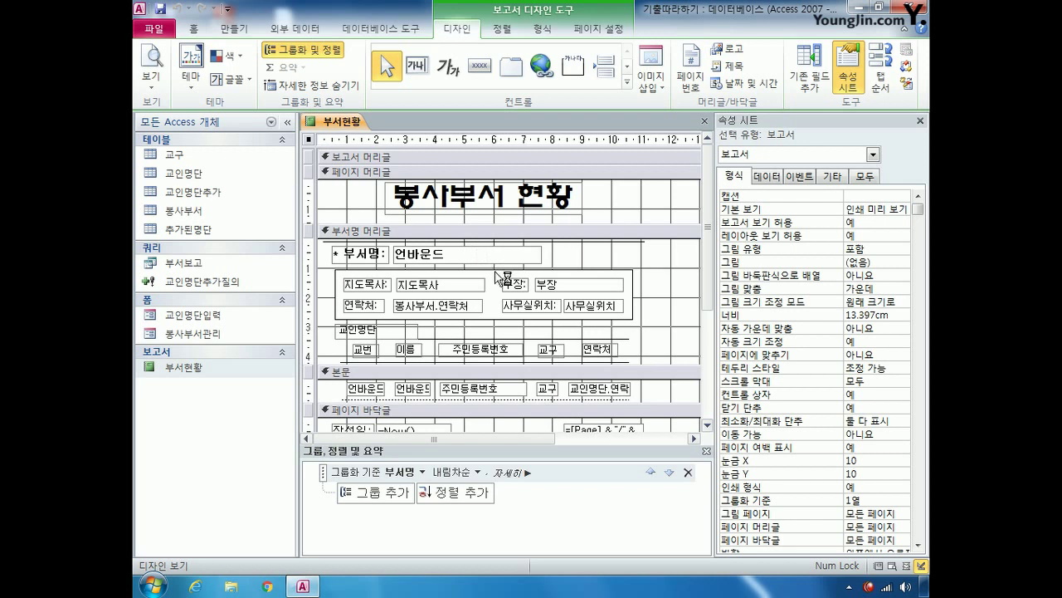
{"action": "left_click", "coordinate": [478, 473]}
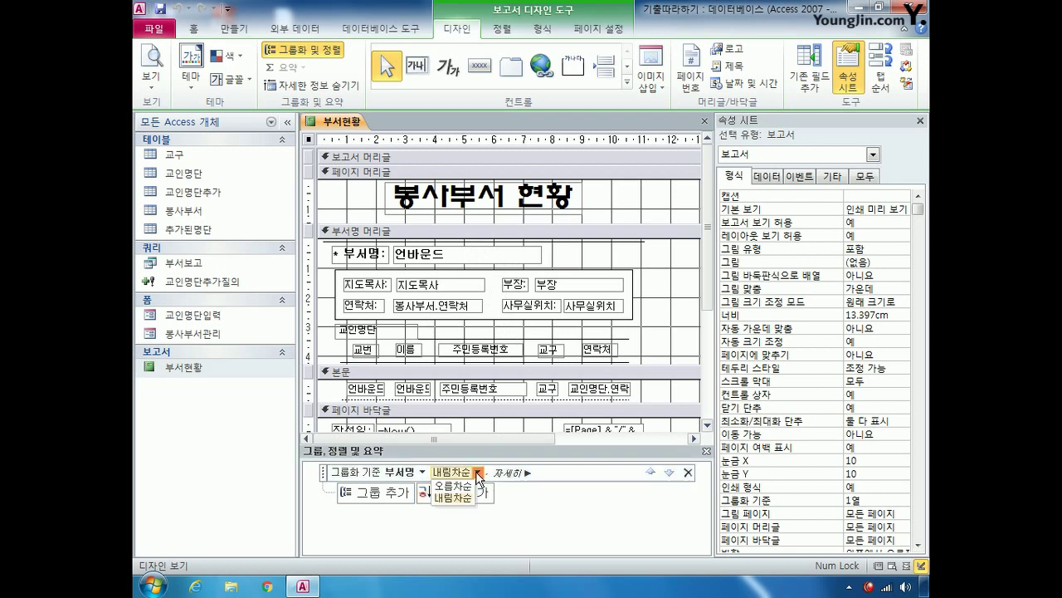
{"action": "left_click", "coordinate": [467, 485]}
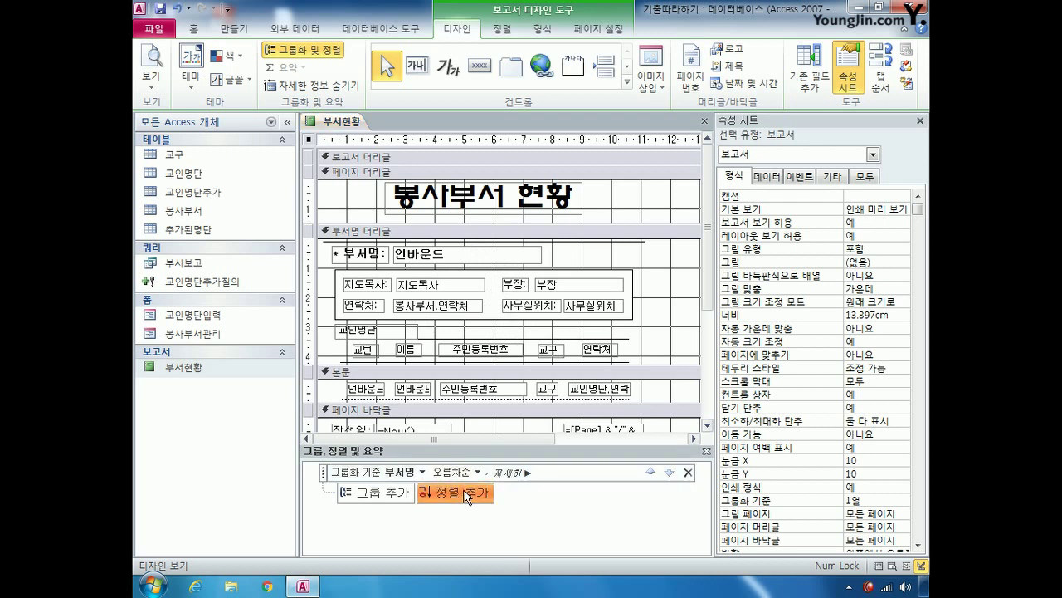
{"action": "left_click", "coordinate": [462, 493]}
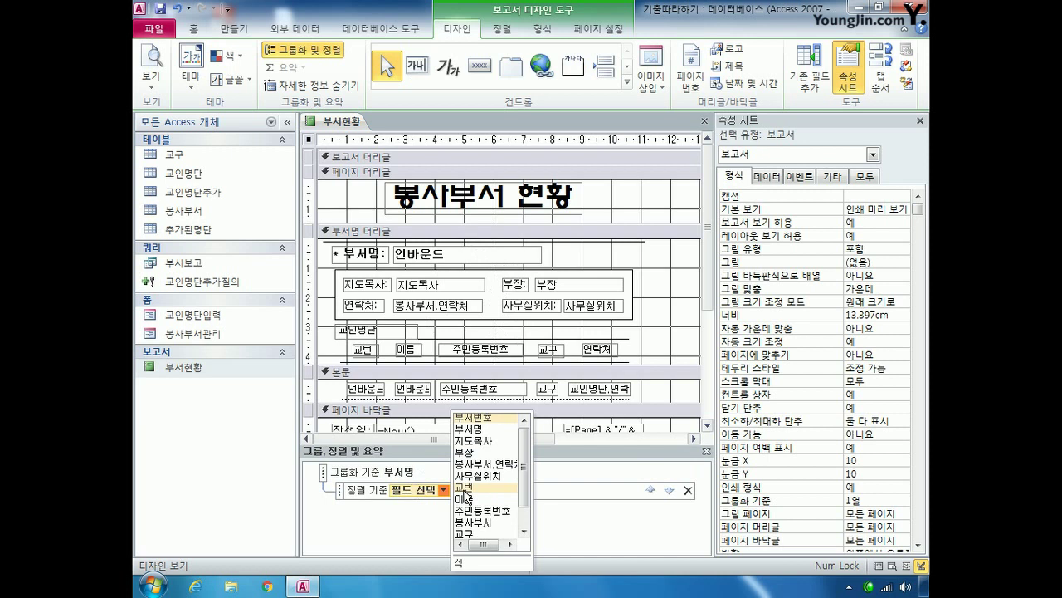
{"action": "left_click", "coordinate": [469, 535]}
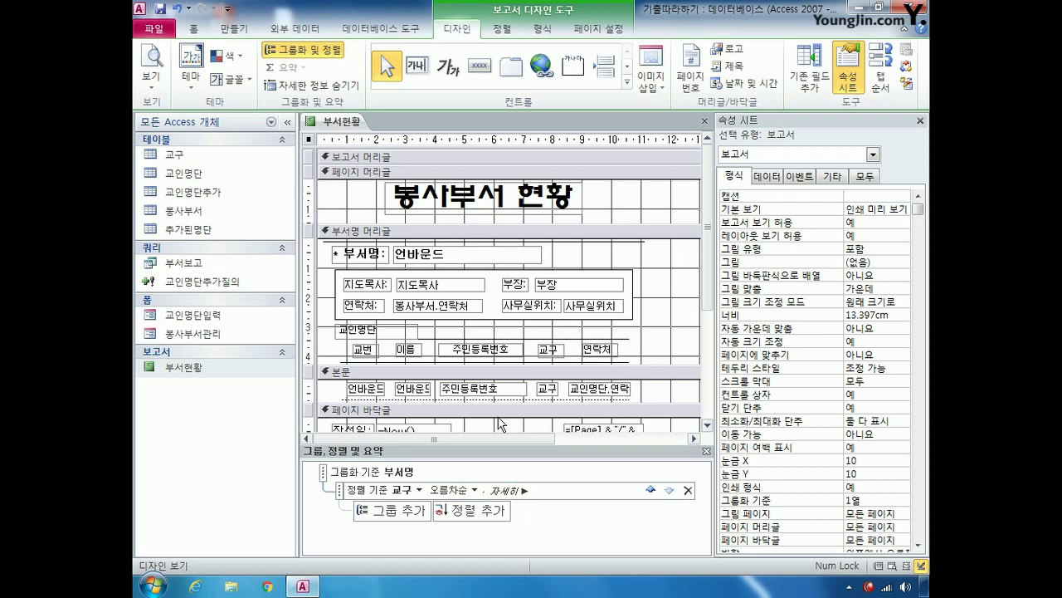
Set the control source of the txt부서명 text box in the group header to =[부서명] & "(" & [부서번호] & ")"
{"action": "left_click", "coordinate": [488, 256]}
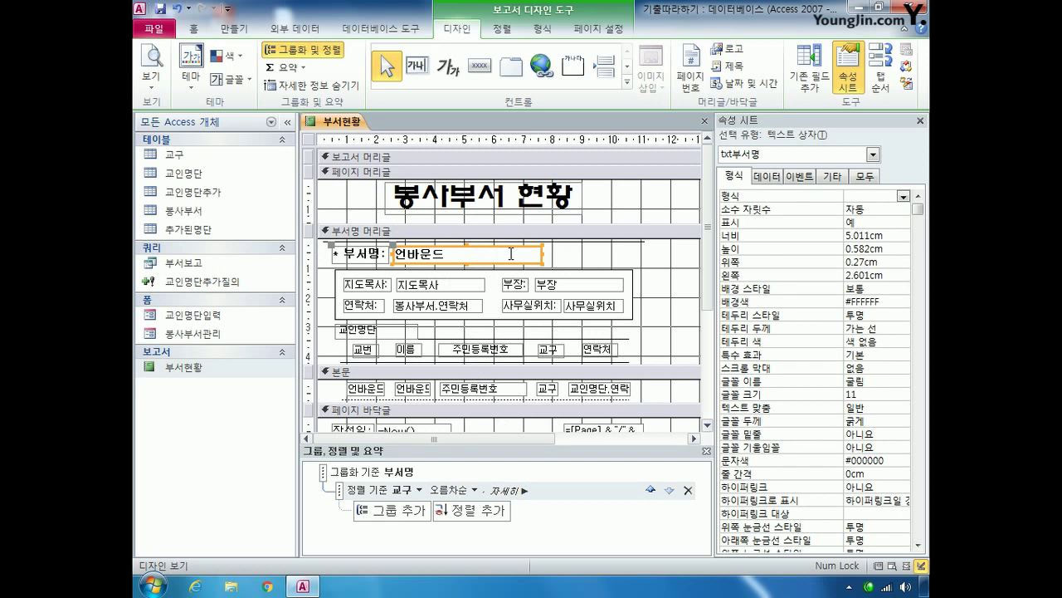
{"action": "left_click", "coordinate": [767, 176]}
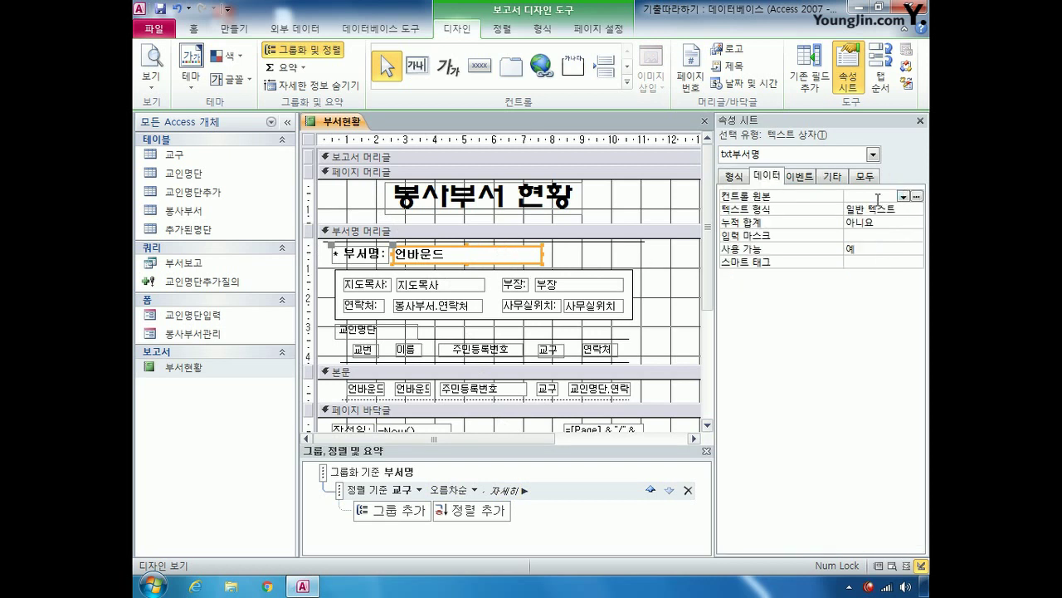
{"action": "right_click", "coordinate": [854, 199]}
{"action": "left_click", "coordinate": [854, 218]}
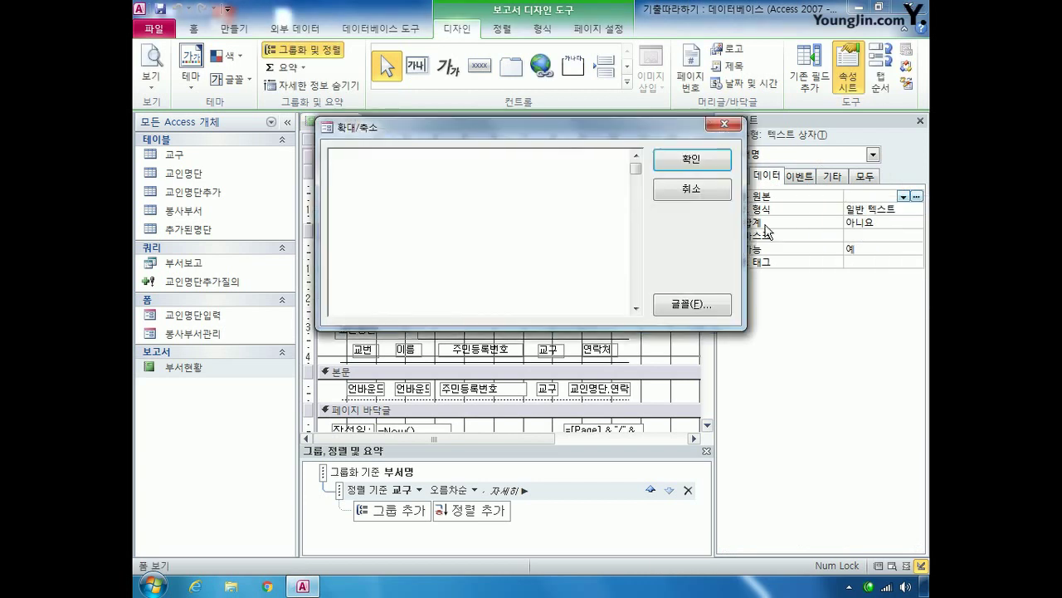
{"action": "type", "text": "=[부서명] & \"(\" & [부서"}
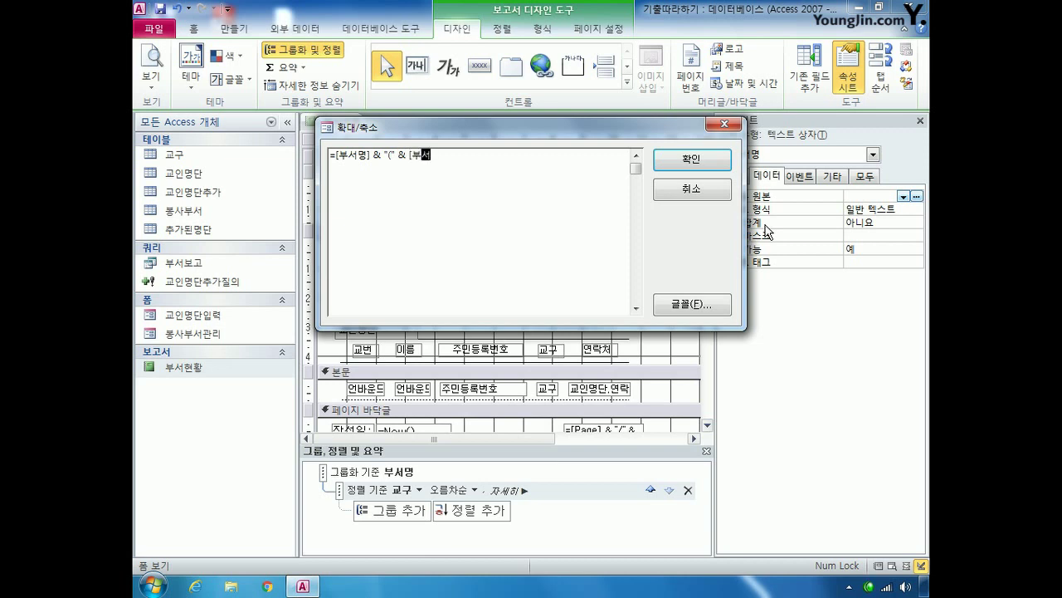
{"action": "type", "text": "변호] & \")\""}
{"action": "left_click", "coordinate": [694, 163]}
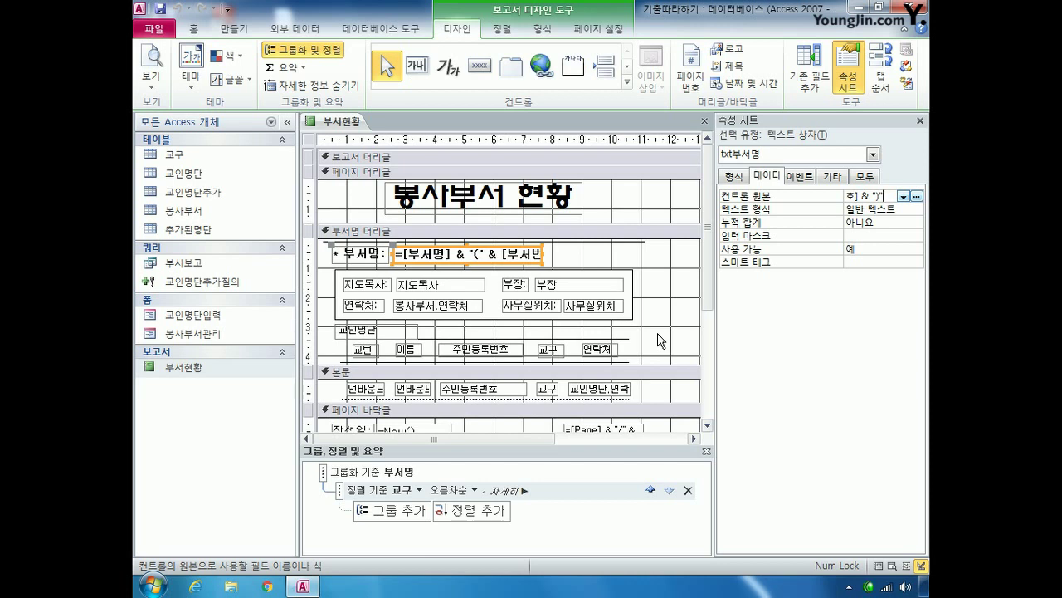
Bind the two unbound text boxes in the detail section, txt교번 and txt이름, to the 교번 and 이름 fields
{"action": "left_click", "coordinate": [370, 354]}
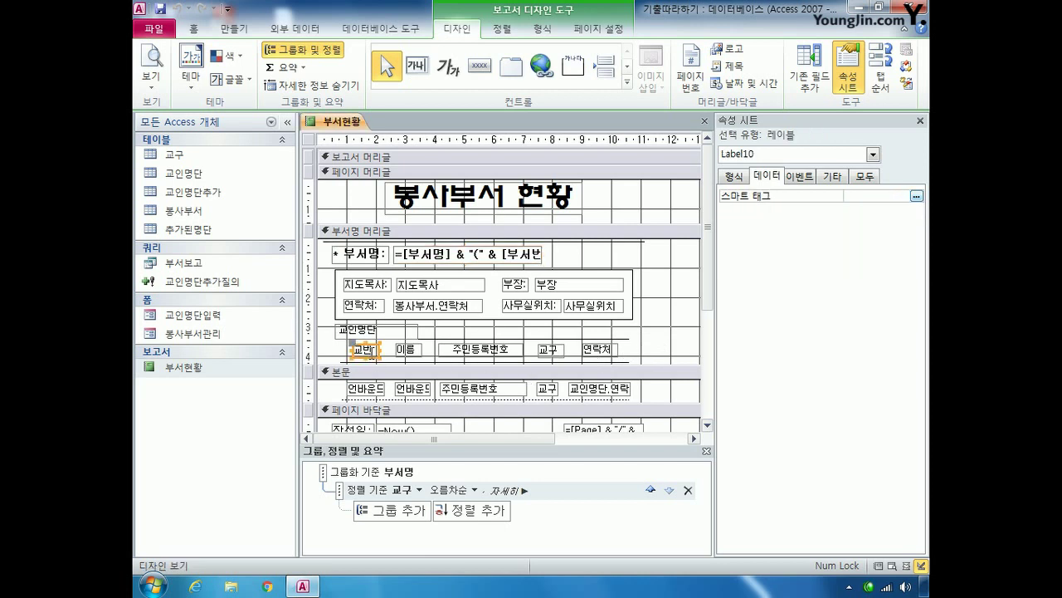
{"action": "left_click", "coordinate": [372, 390]}
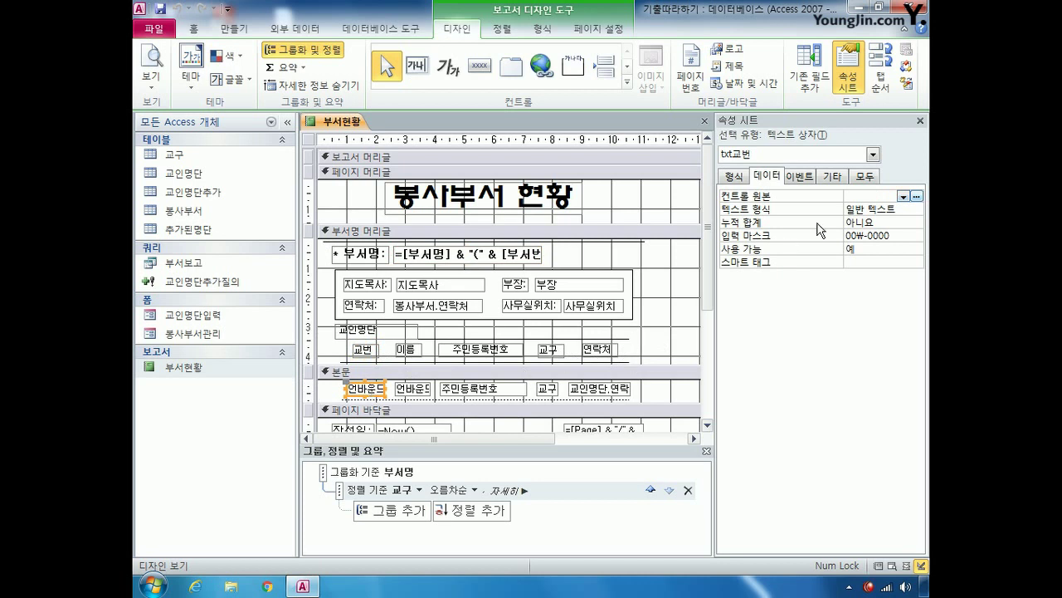
{"action": "left_click", "coordinate": [903, 197]}
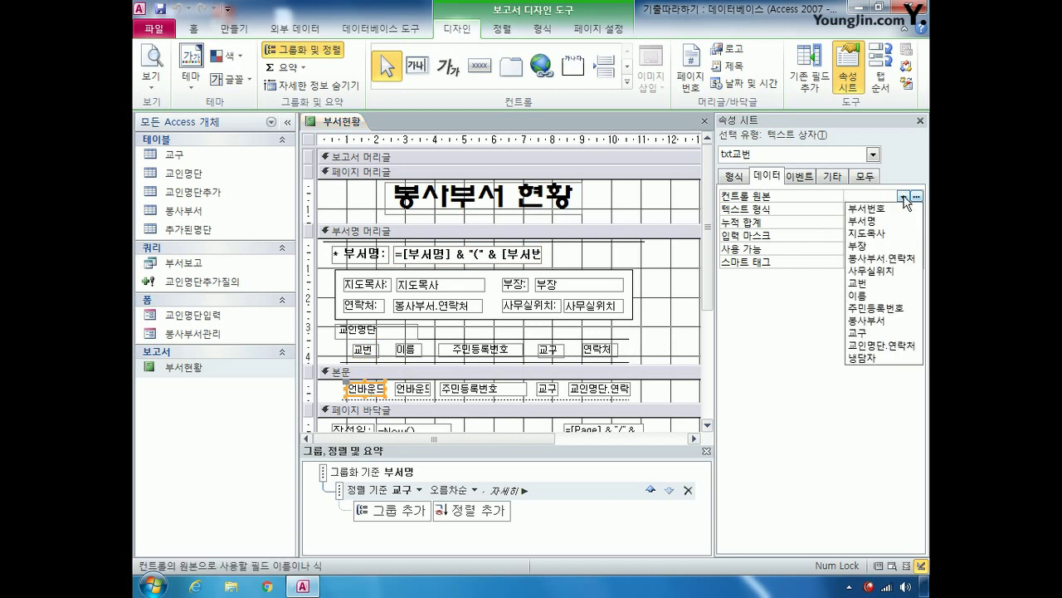
{"action": "left_click", "coordinate": [884, 283]}
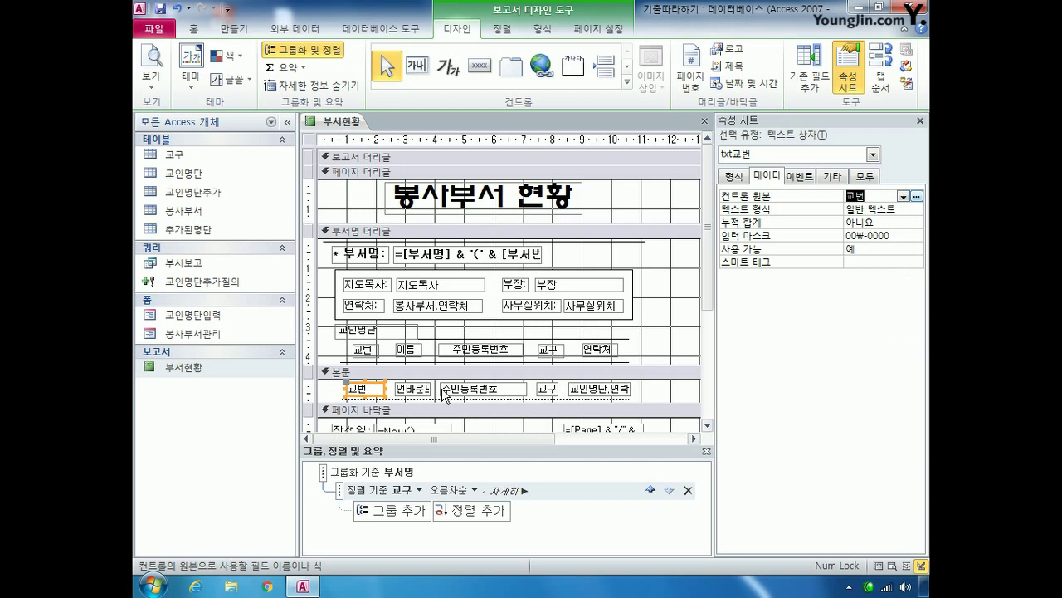
{"action": "left_click", "coordinate": [417, 389]}
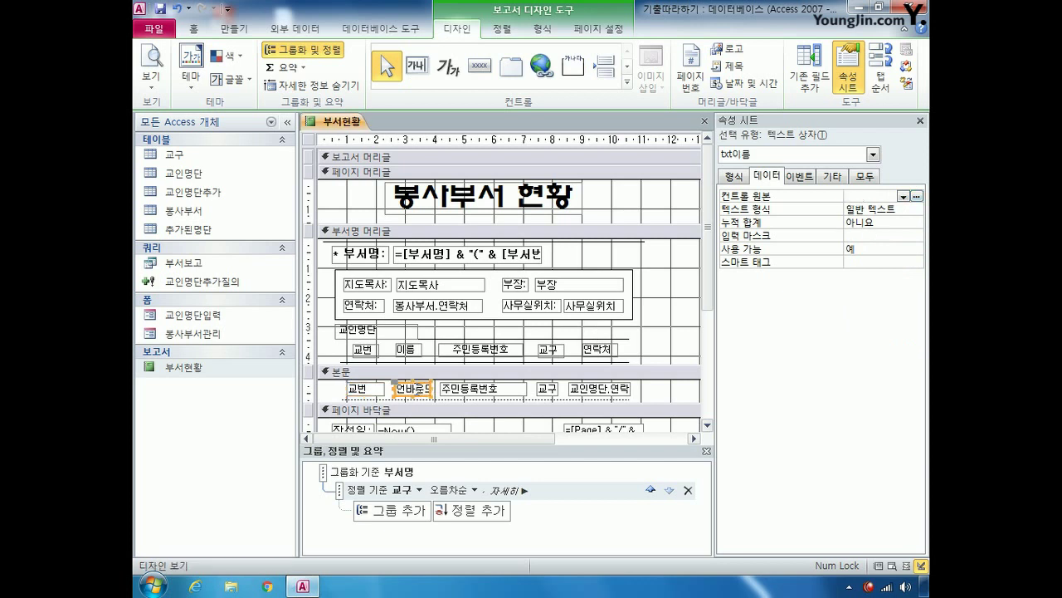
{"action": "left_click", "coordinate": [904, 197]}
{"action": "left_click", "coordinate": [877, 295]}
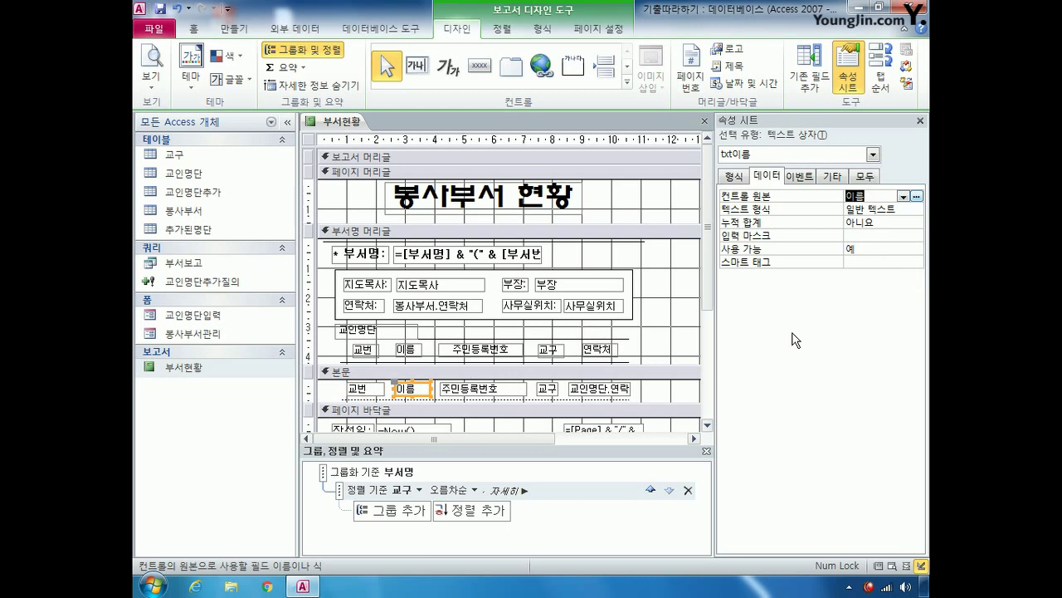
Select the detail section's 주민등록번호 text box and check the report in print preview, returning to design view
{"action": "left_click", "coordinate": [488, 388]}
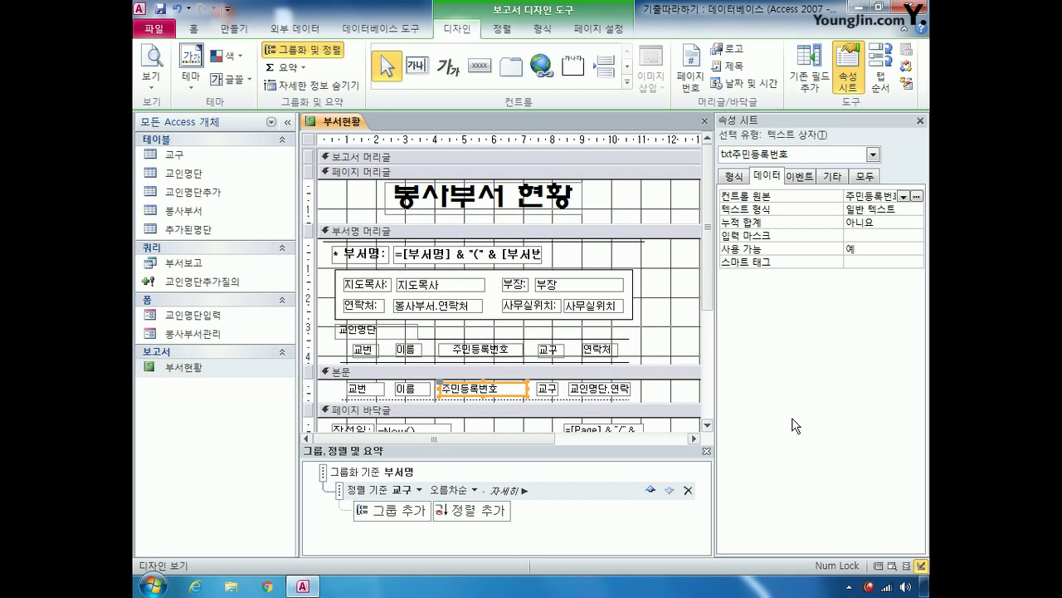
{"action": "left_click", "coordinate": [151, 79]}
{"action": "left_click", "coordinate": [190, 162]}
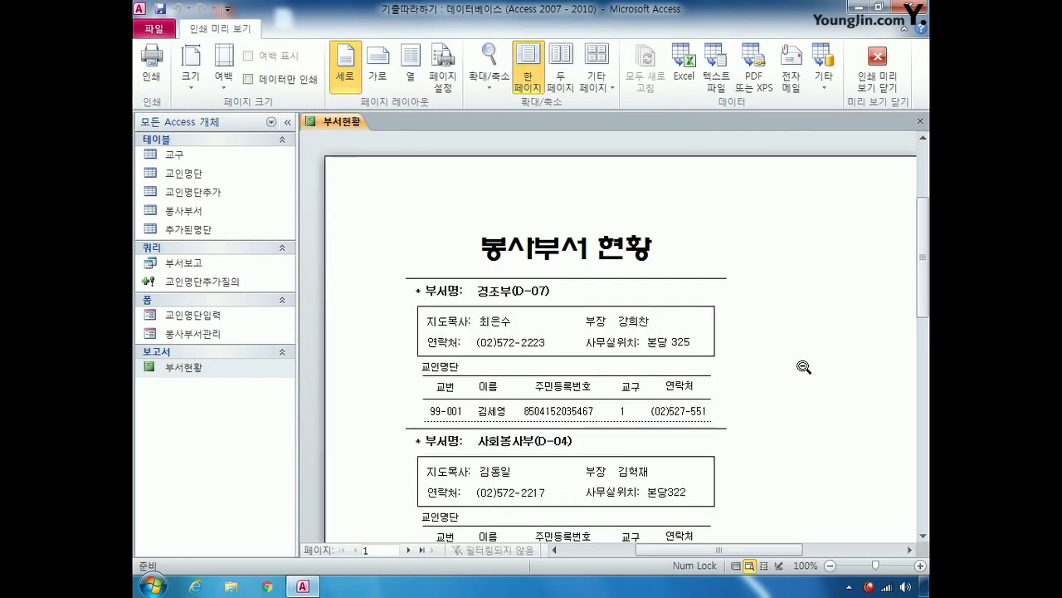
{"action": "scroll", "coordinate": [822, 330], "scroll_direction": "down", "scroll_amount": 1}
{"action": "scroll", "coordinate": [851, 336], "scroll_direction": "down", "scroll_amount": 2}
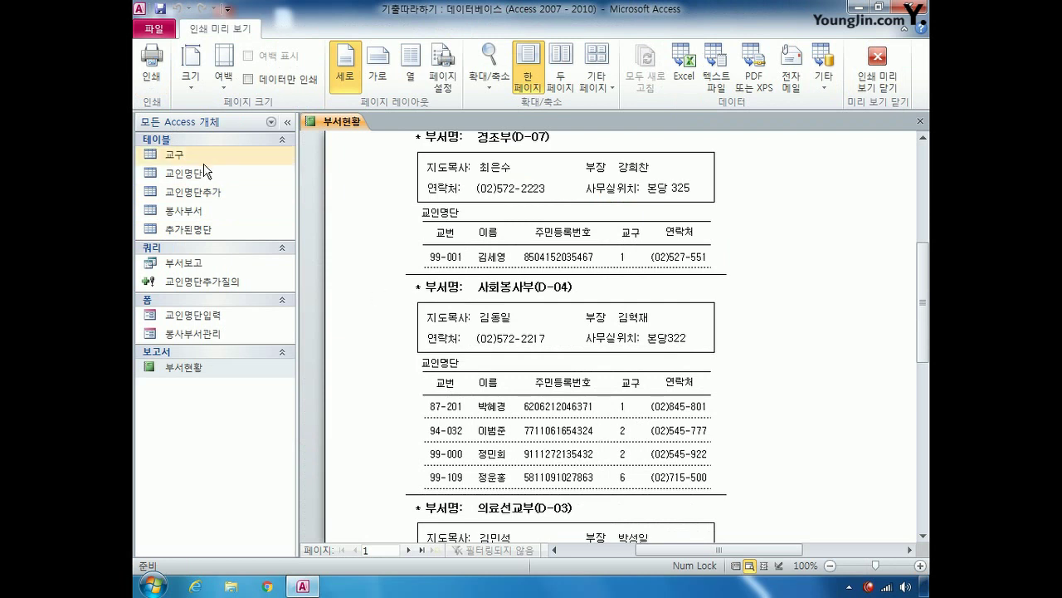
{"action": "left_click", "coordinate": [878, 66]}
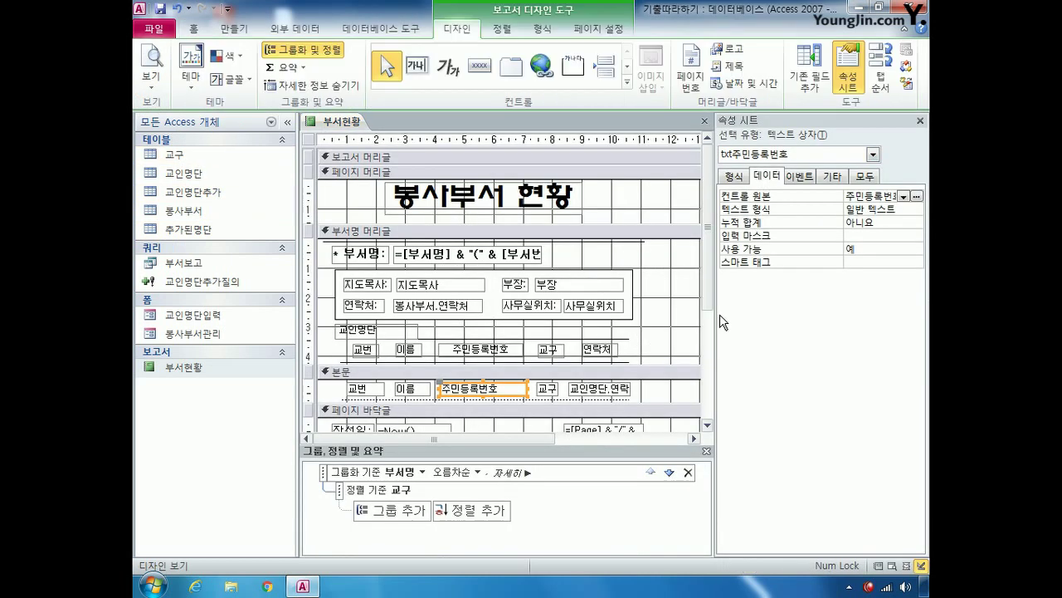
{"action": "left_click", "coordinate": [862, 235]}
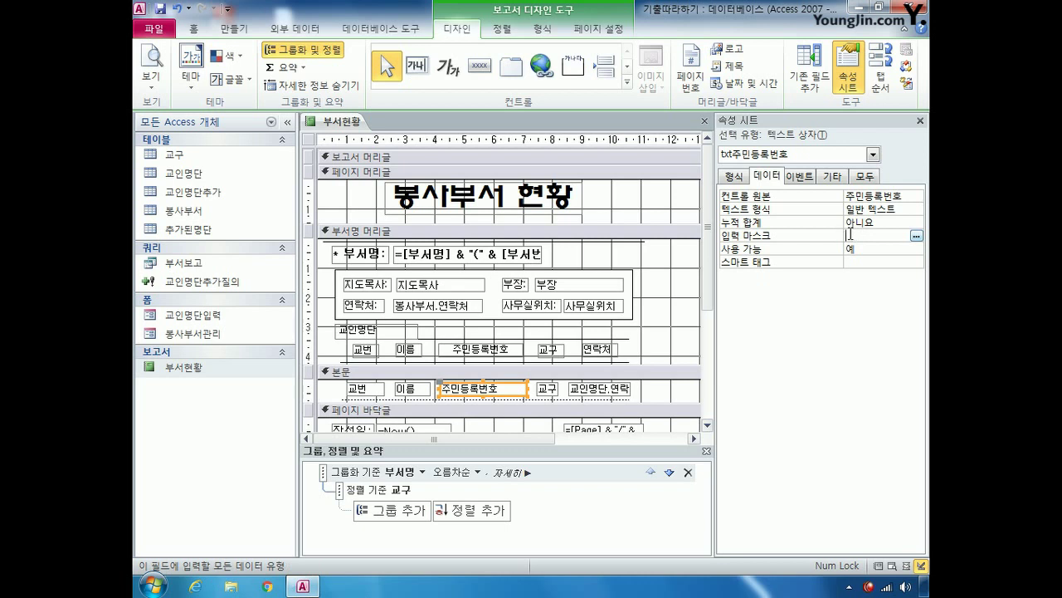
{"action": "type", "text": "000"}
{"action": "type", "text": "000"}
{"action": "type", "text": "-"}
{"action": "type", "text": "00"}
{"action": "type", "text": "00000"}
Set the 부서명 group header's 반복 실행 구역 property to 예, and close the report, saving the changes
{"action": "left_click", "coordinate": [503, 232]}
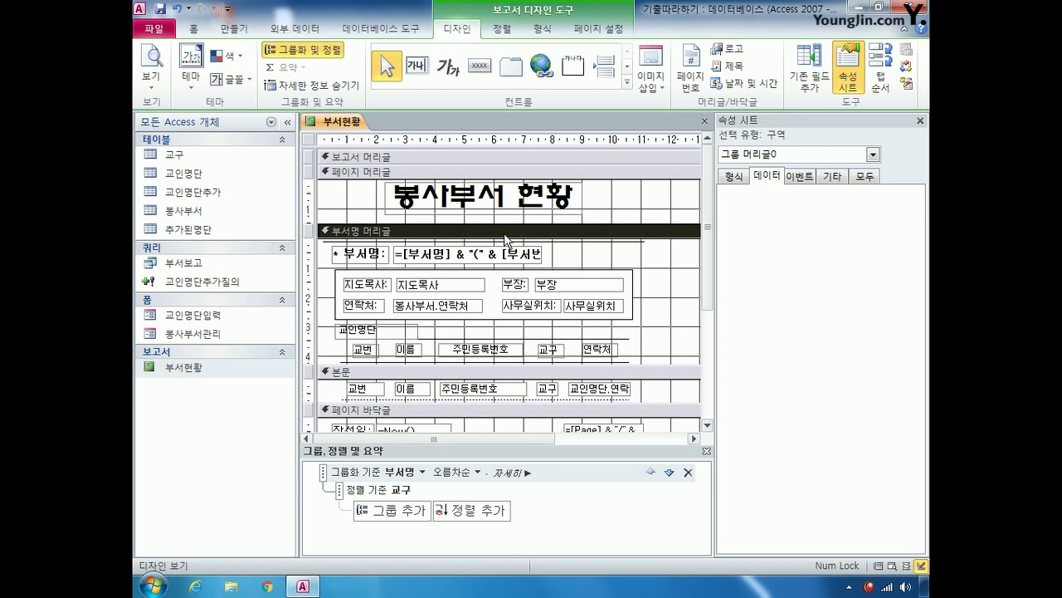
{"action": "left_click", "coordinate": [739, 178]}
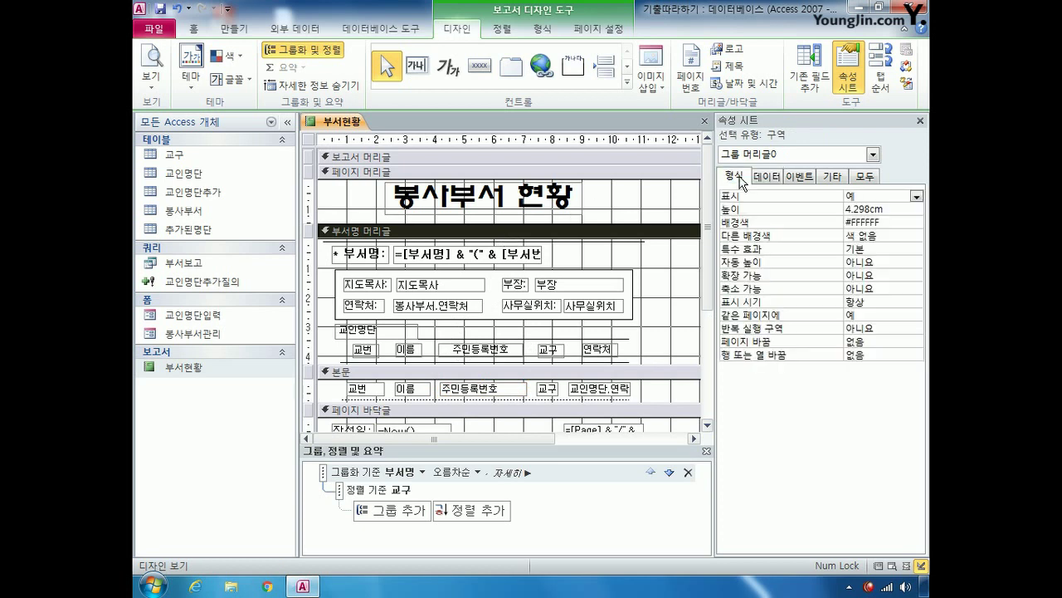
{"action": "left_click", "coordinate": [916, 328]}
{"action": "left_click", "coordinate": [868, 341]}
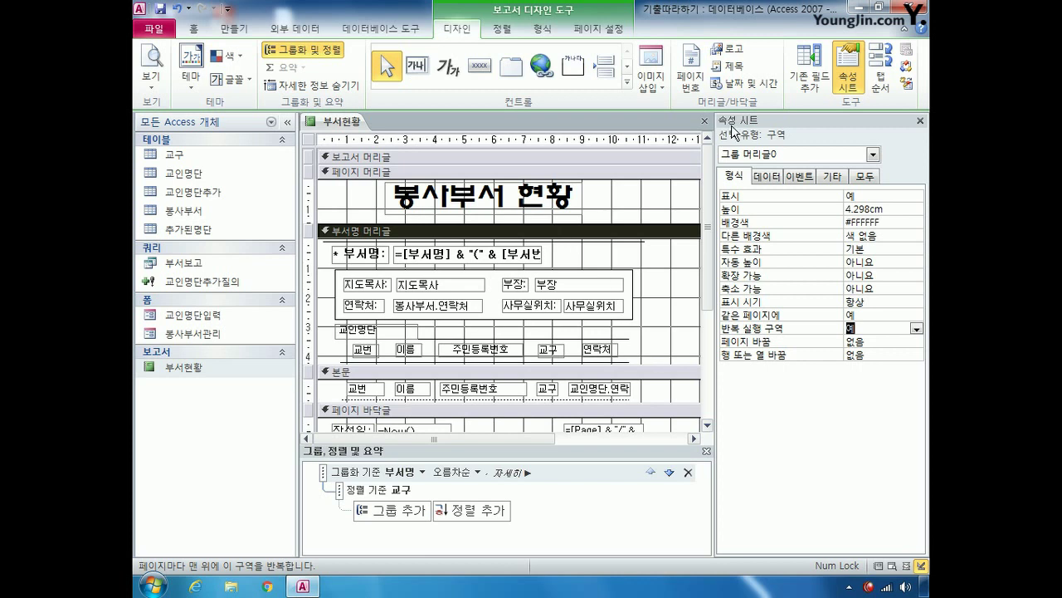
{"action": "left_click", "coordinate": [705, 121]}
{"action": "left_click", "coordinate": [452, 332]}
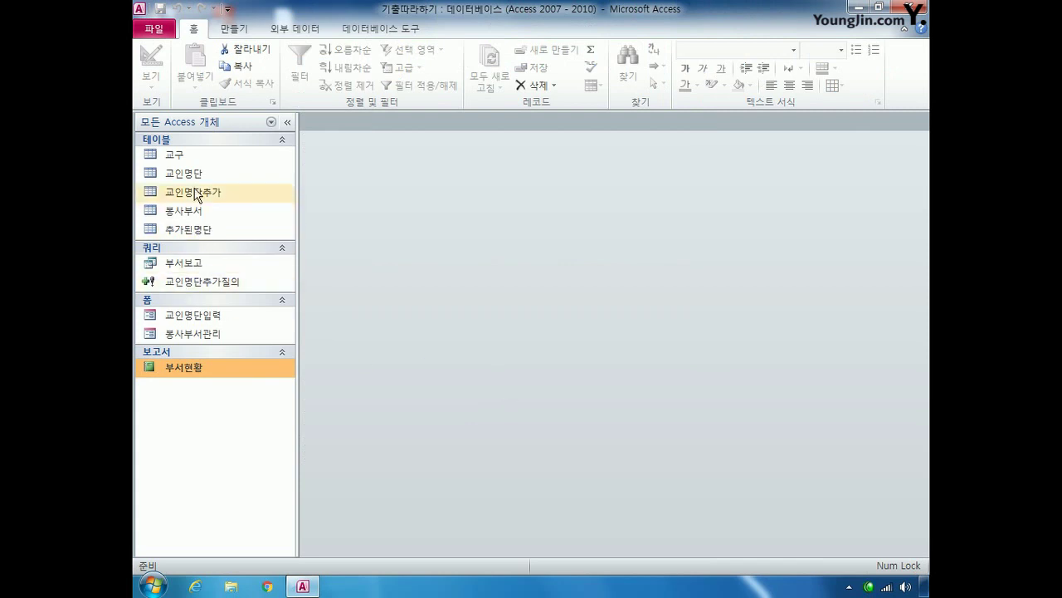
In the 봉사부서관리 form's design view, create an On Click event procedure for the cmb조회 combo box and open its code
{"action": "right_click", "coordinate": [218, 336]}
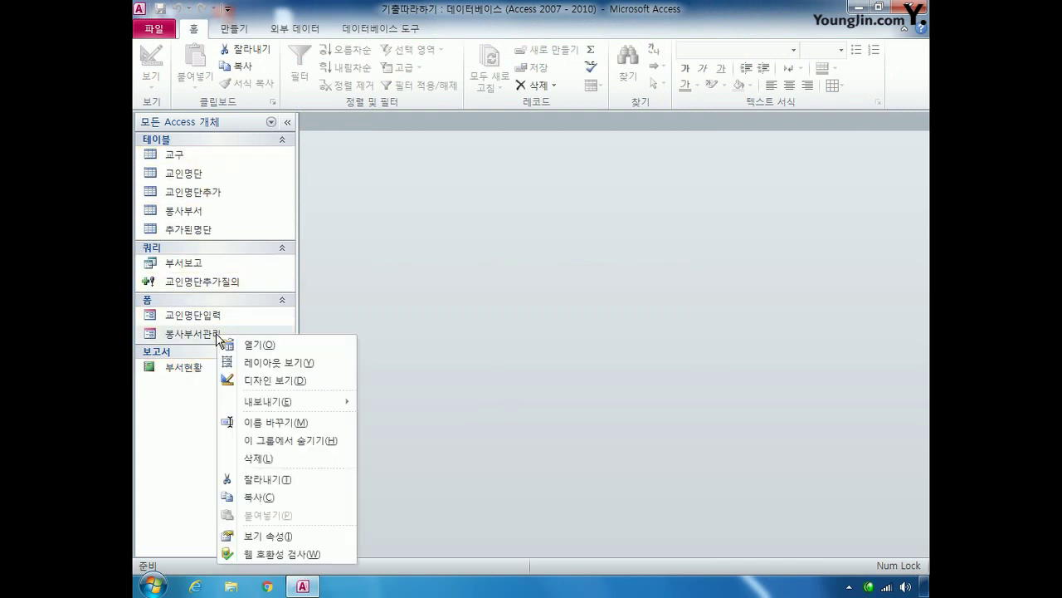
{"action": "left_click", "coordinate": [274, 380]}
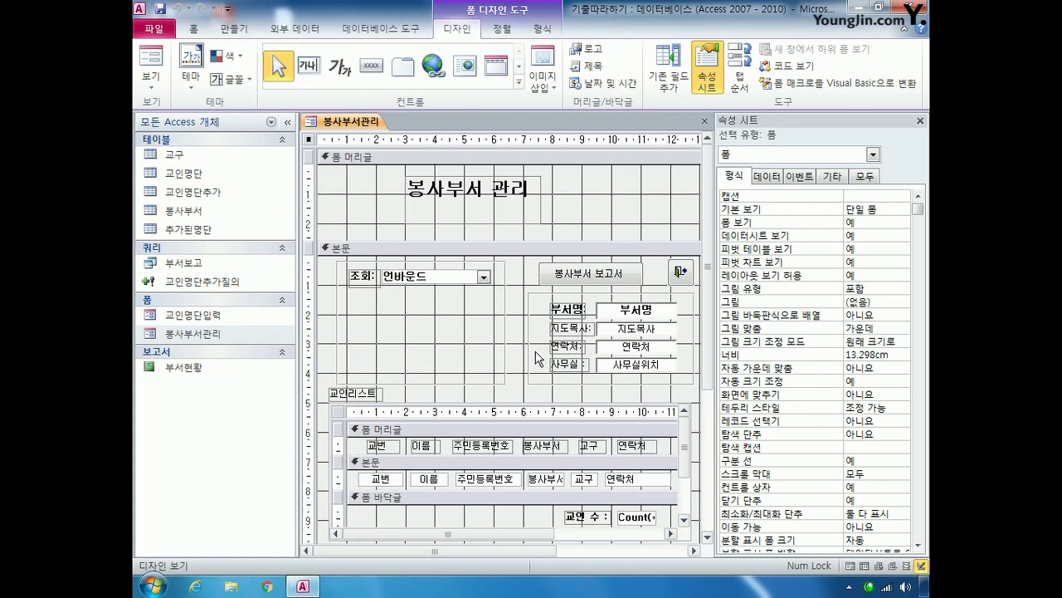
{"action": "left_click", "coordinate": [459, 273]}
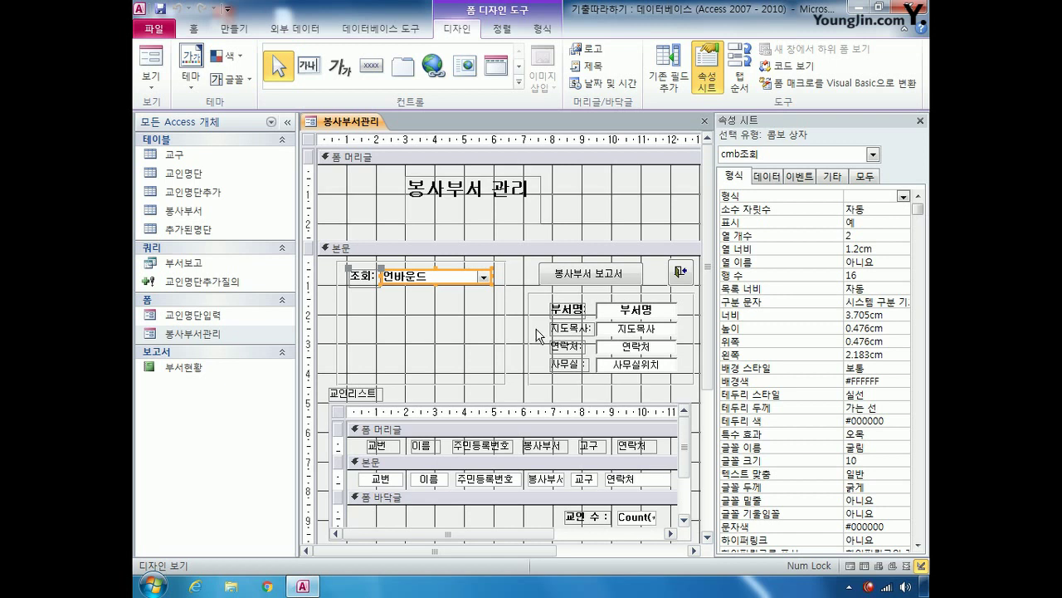
{"action": "left_click", "coordinate": [812, 177]}
{"action": "left_click", "coordinate": [903, 196]}
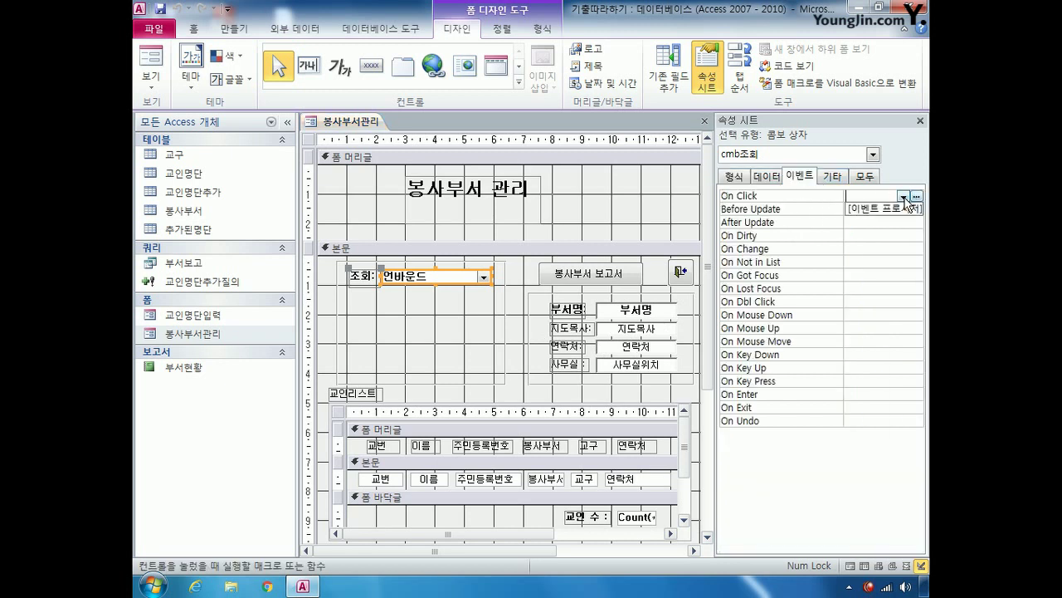
{"action": "left_click", "coordinate": [904, 211]}
{"action": "left_click", "coordinate": [917, 196]}
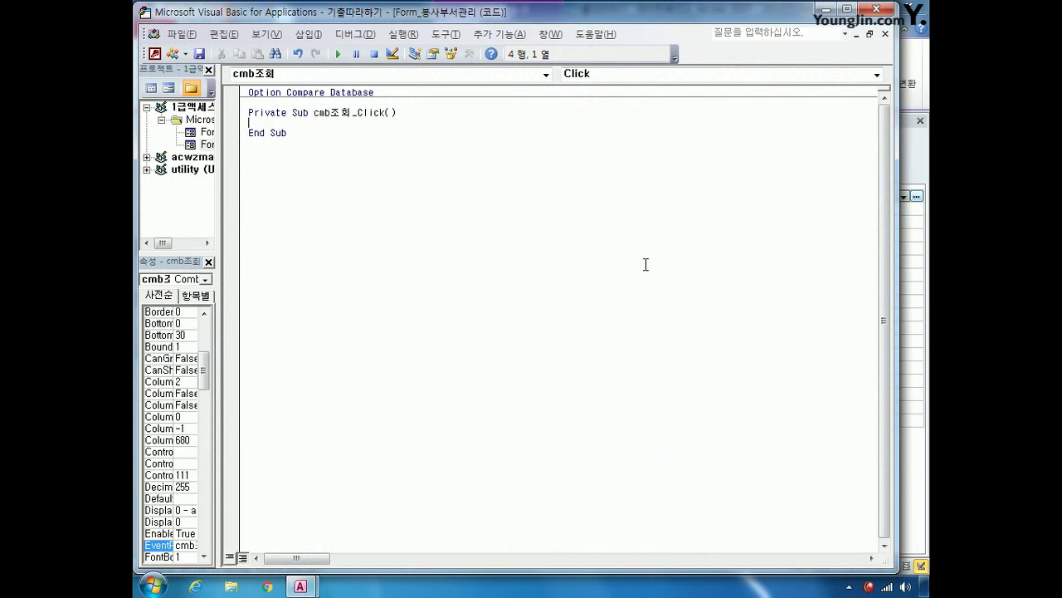
In the cmb조회_Click procedure, write the filter line Me.Filter = "부서번호 = '" & cmb조회 & "'"
{"action": "type", "text": "me.fil = \"부서번호 ="}
{"action": "key", "text": "BackSpace"}
{"action": "type", "text": "'\" & cm"}
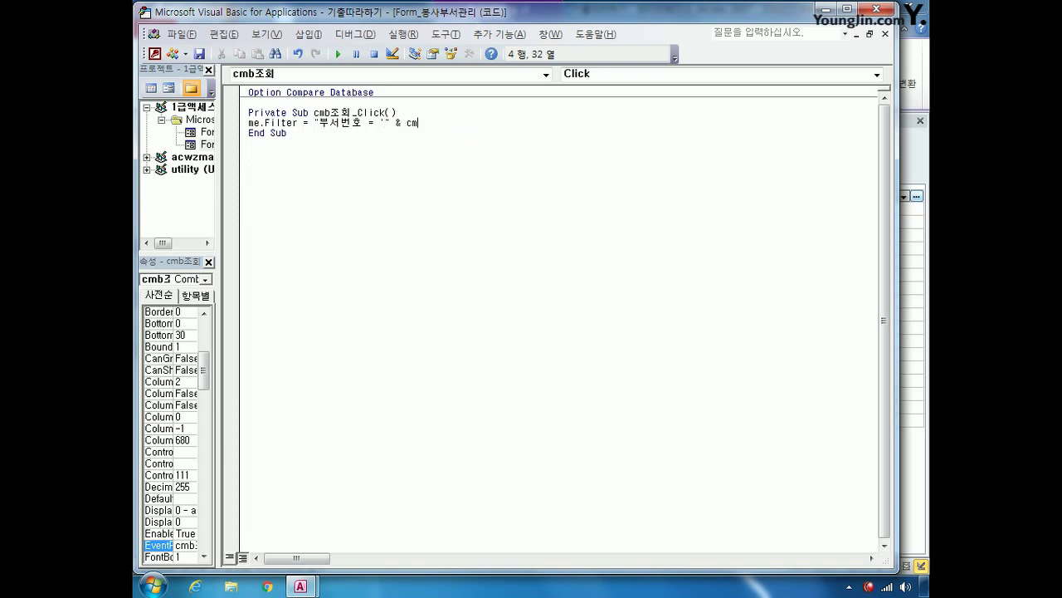
{"action": "type", "text": "b조회 & \"'\""}
{"action": "key", "text": "Return"}
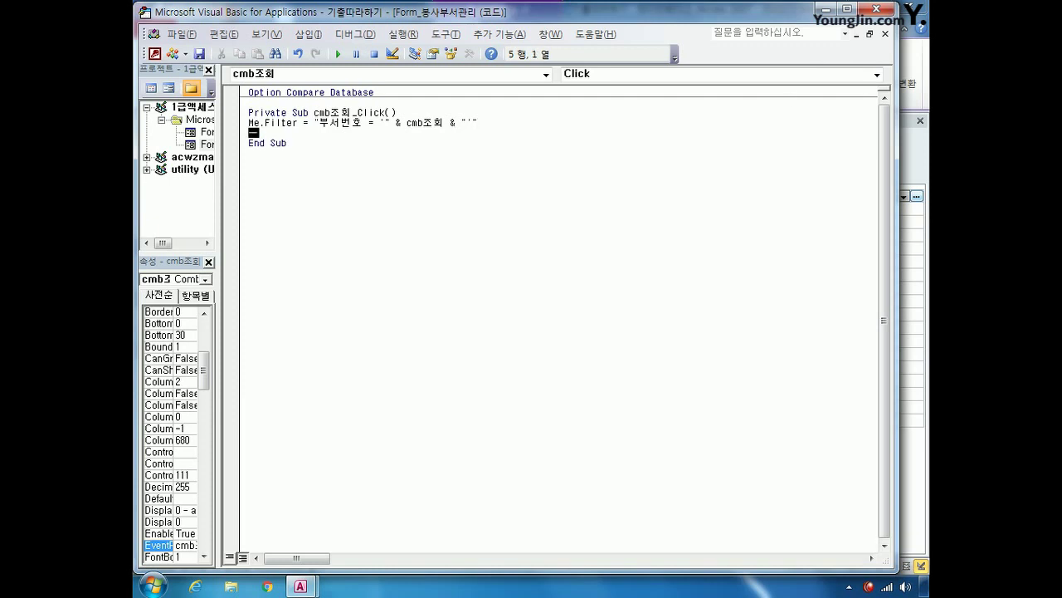
Add the line Me.FilterOn = True to the cmb조회_Click procedure and close the code editor
{"action": "type", "text": "me.fil"}
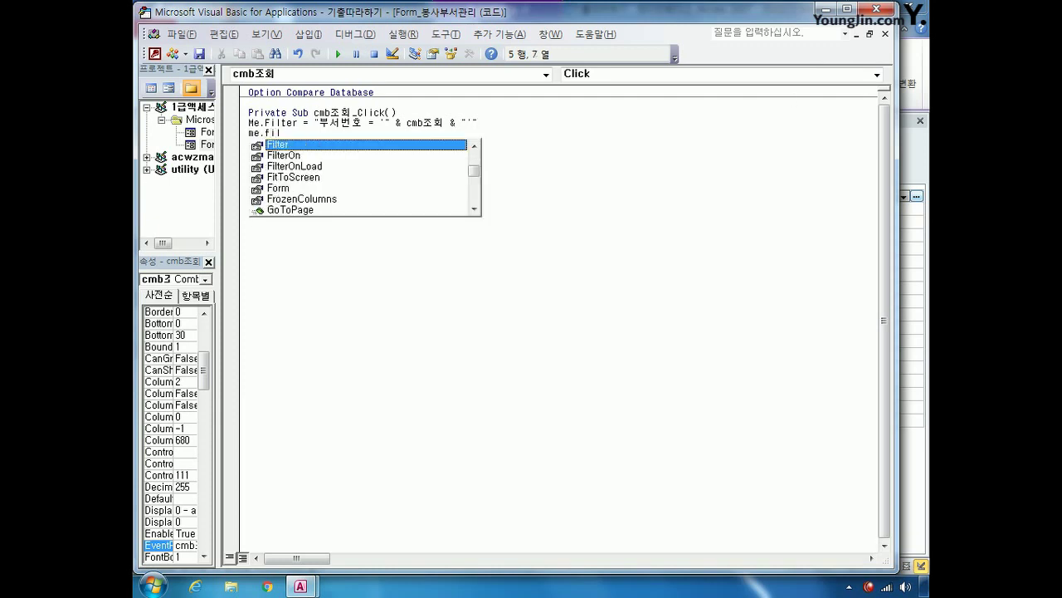
{"action": "key", "text": "Down"}
{"action": "key", "text": "Tab"}
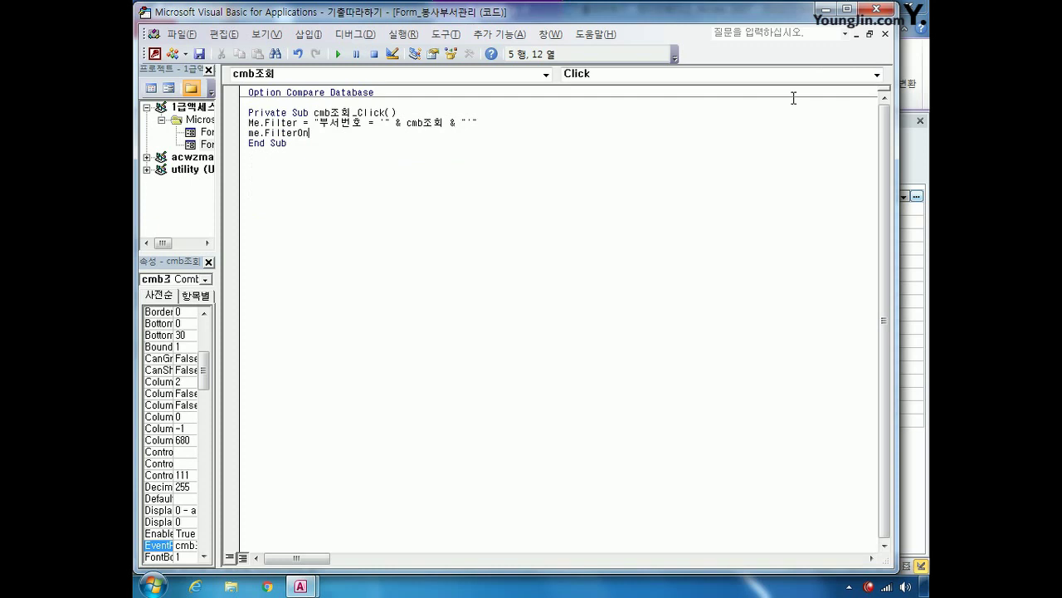
{"action": "type", "text": "= t"}
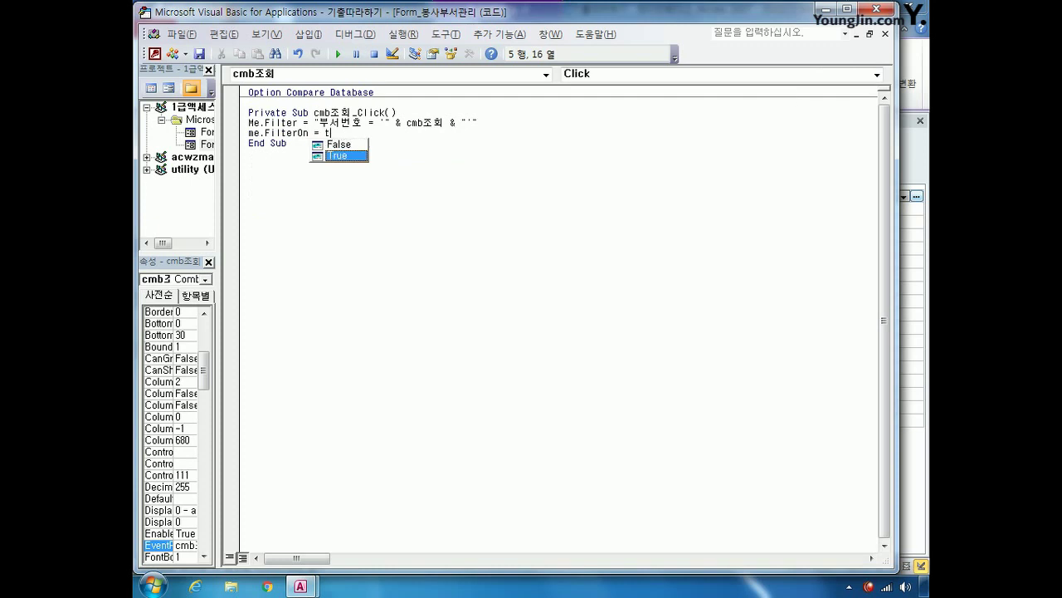
{"action": "key", "text": "Tab"}
{"action": "left_click", "coordinate": [753, 190]}
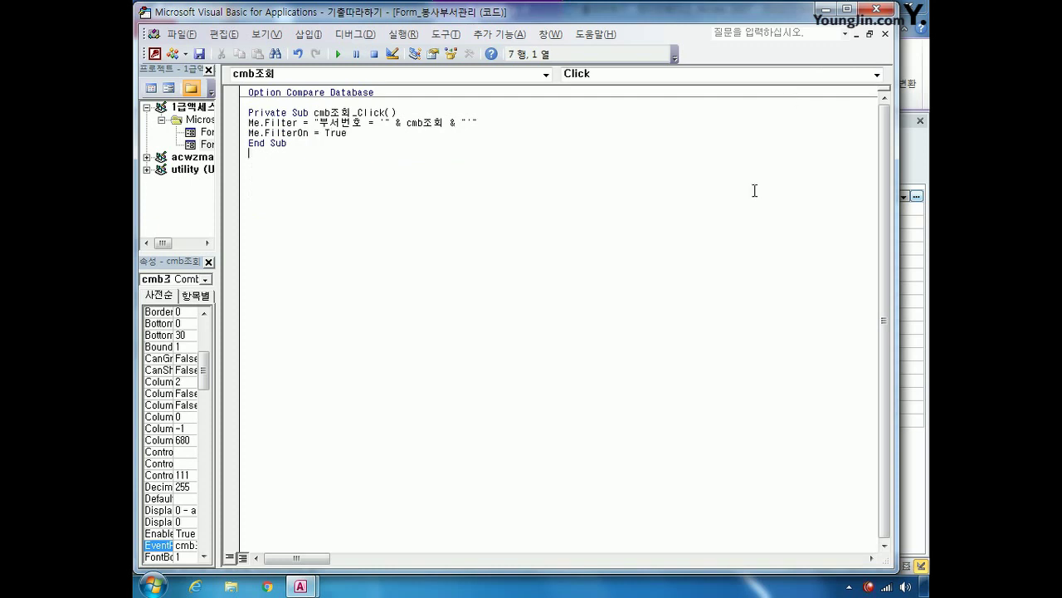
{"action": "left_click", "coordinate": [876, 12]}
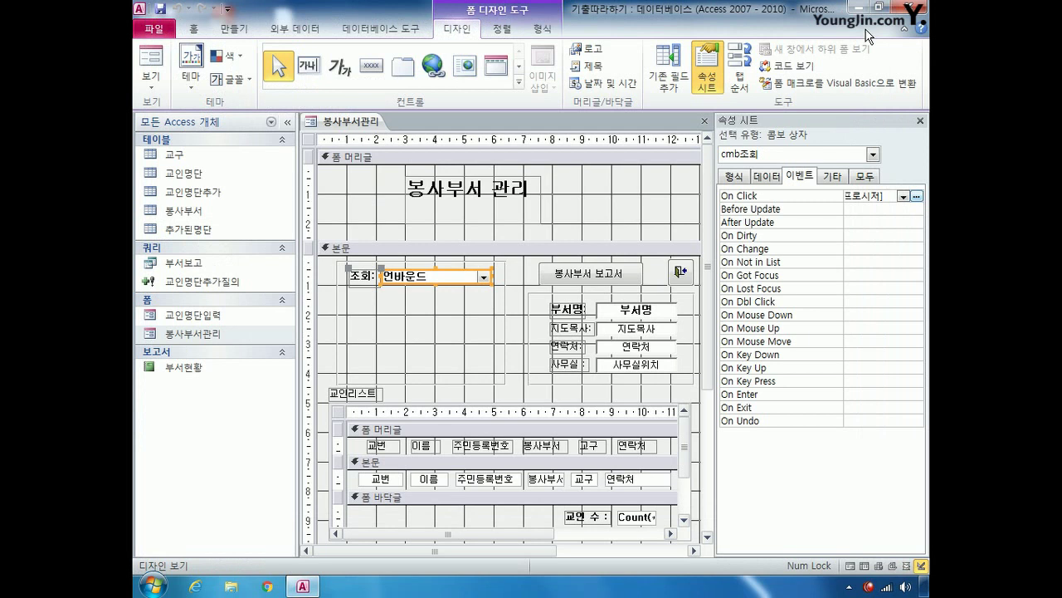
Select the form's 봉사부서 보고서 button and create a new macro containing an OpenReport action
{"action": "left_click", "coordinate": [603, 266]}
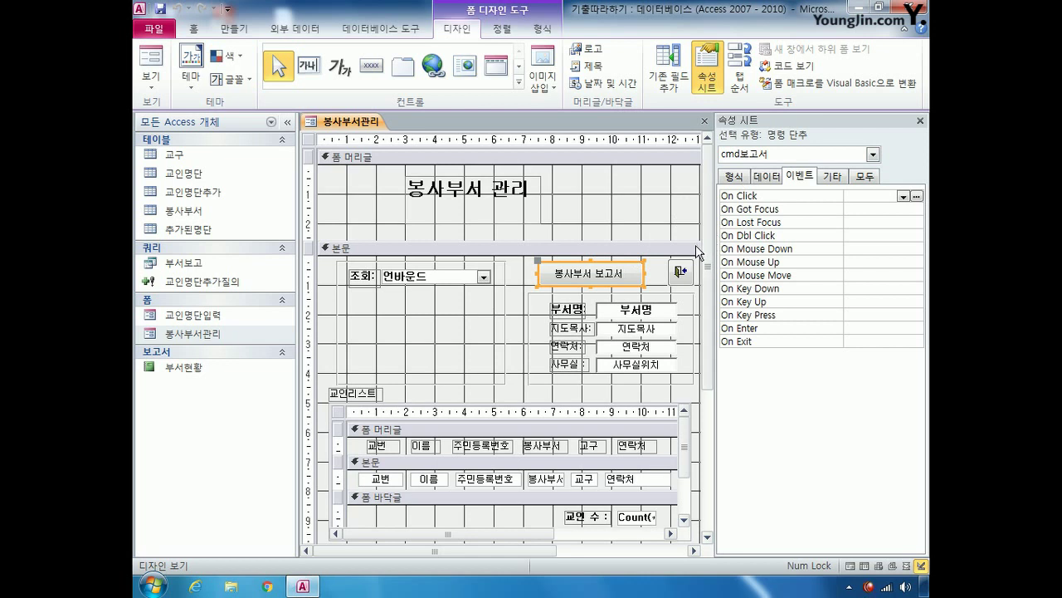
{"action": "left_click", "coordinate": [242, 33]}
{"action": "left_click", "coordinate": [850, 85]}
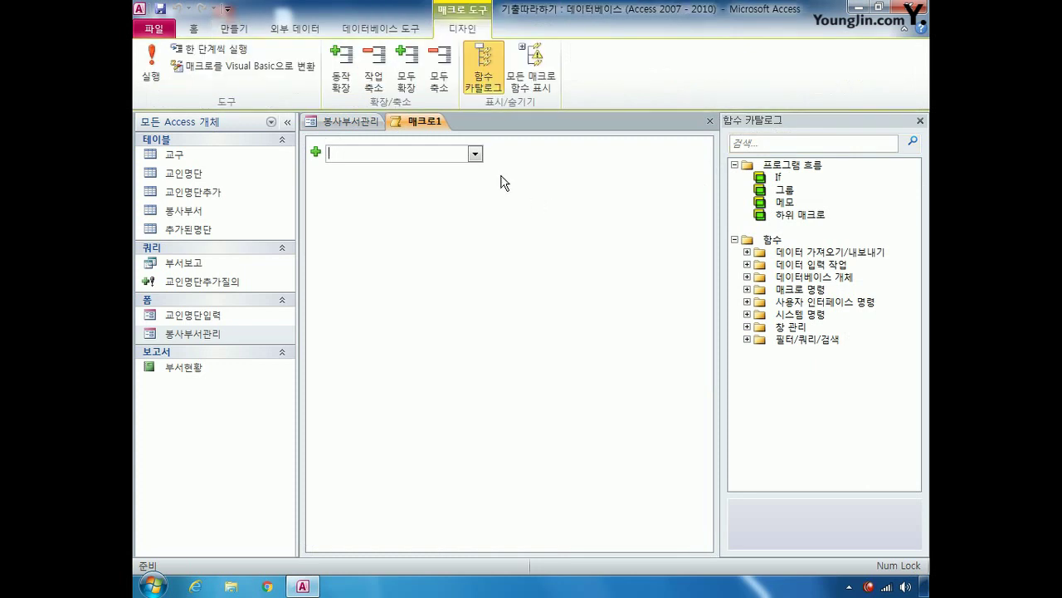
{"action": "left_click", "coordinate": [475, 158]}
{"action": "left_click_drag", "start_coordinate": [480, 207], "coordinate": [484, 329]}
{"action": "left_click", "coordinate": [392, 309]}
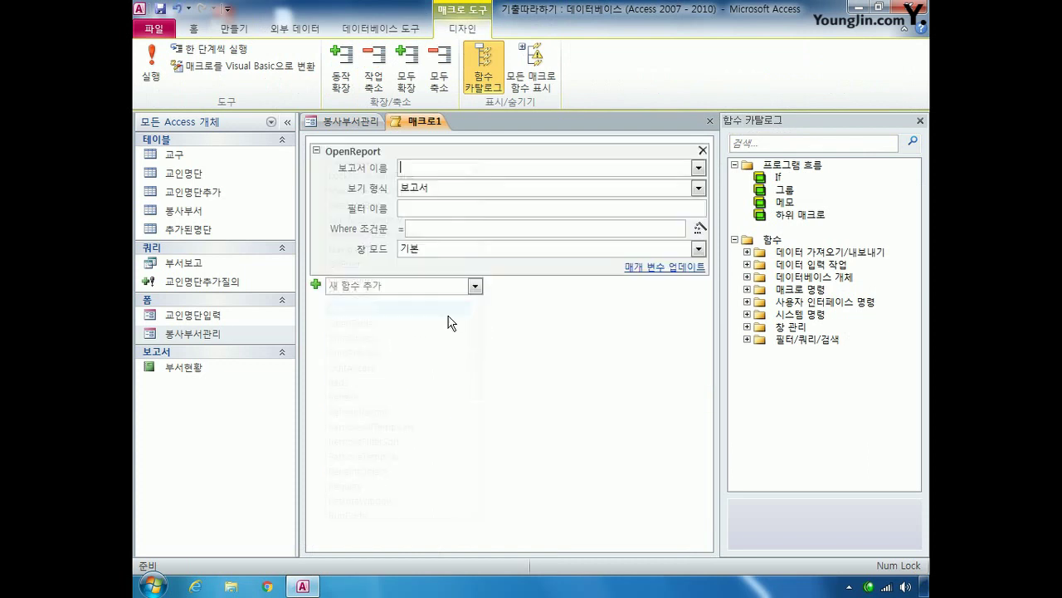
Set the OpenReport action's report name to 부서현황 and its view to 인쇄 미리 보기
{"action": "left_click", "coordinate": [698, 168]}
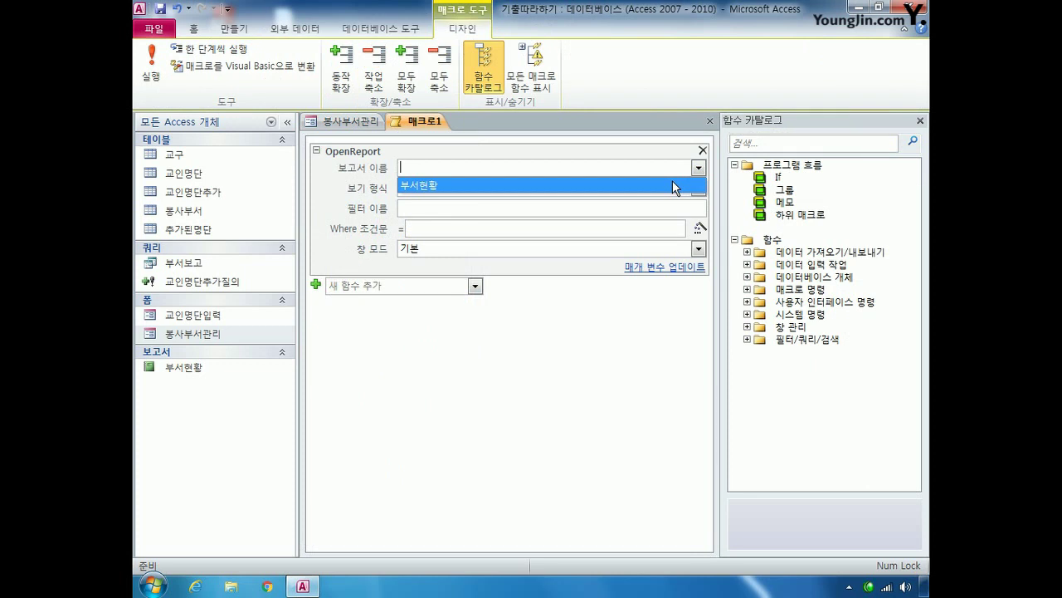
{"action": "left_click", "coordinate": [674, 185]}
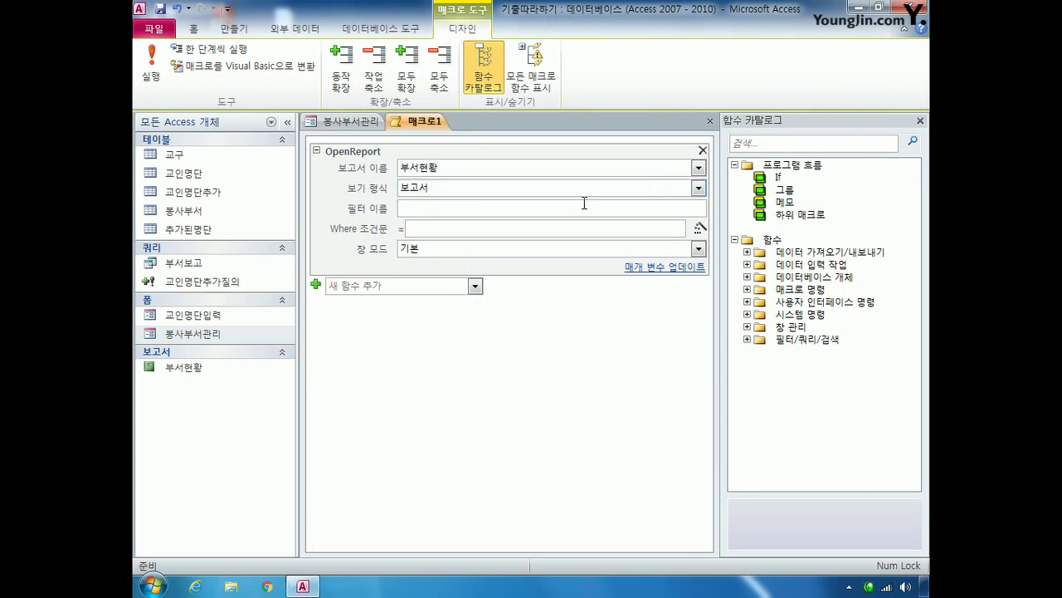
{"action": "left_click", "coordinate": [477, 248]}
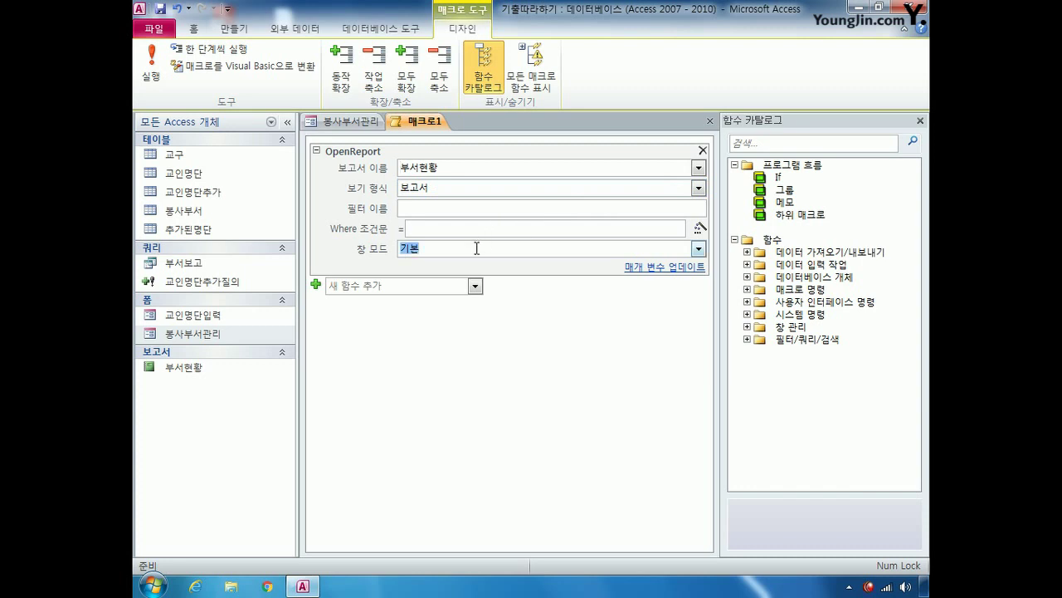
{"action": "left_click", "coordinate": [699, 249]}
{"action": "left_click", "coordinate": [699, 251]}
{"action": "left_click", "coordinate": [699, 188]}
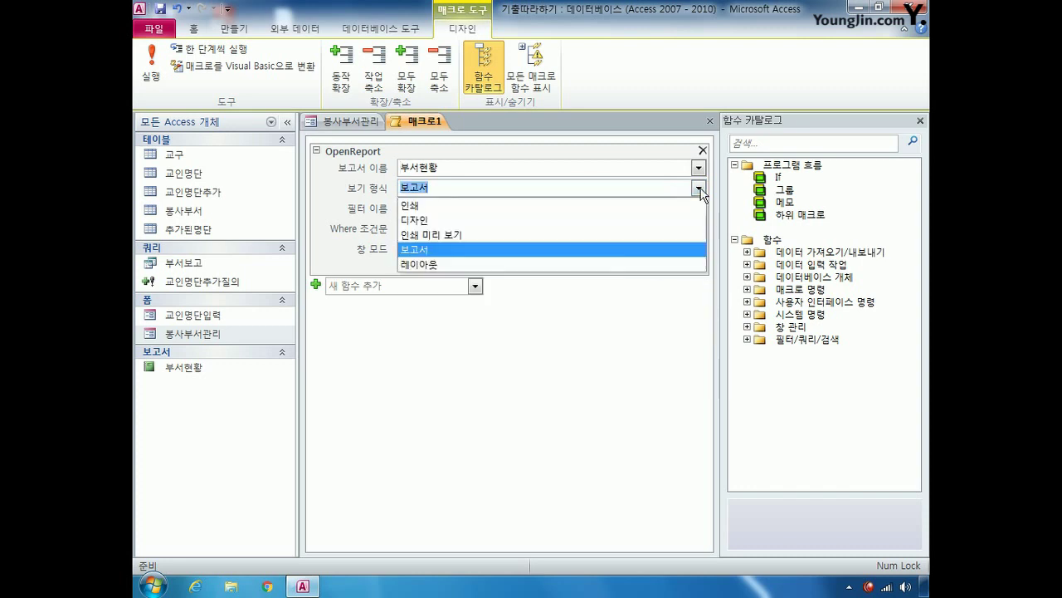
{"action": "left_click", "coordinate": [618, 235]}
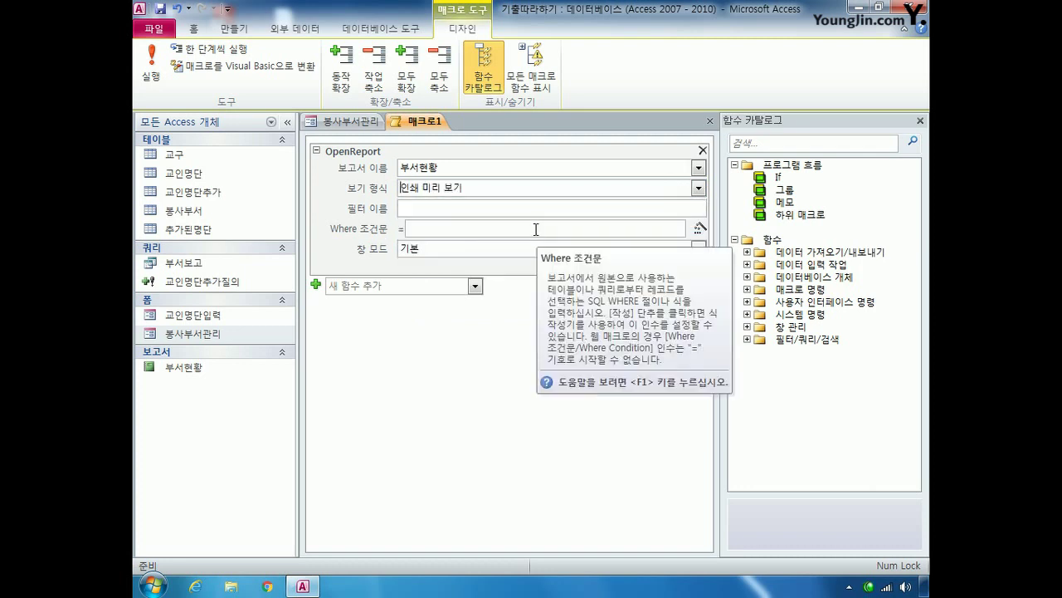
Build the OpenReport action's Where condition as [부서번호]=Forms![봉사부서관리]![cmb조회] with the expression builder
{"action": "left_click", "coordinate": [431, 229]}
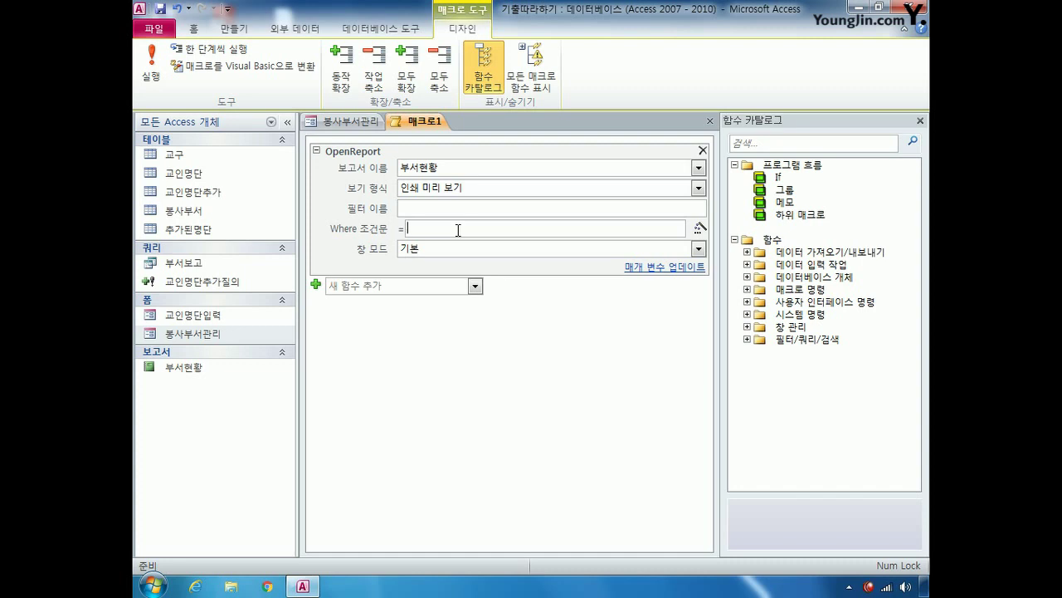
{"action": "left_click", "coordinate": [700, 228]}
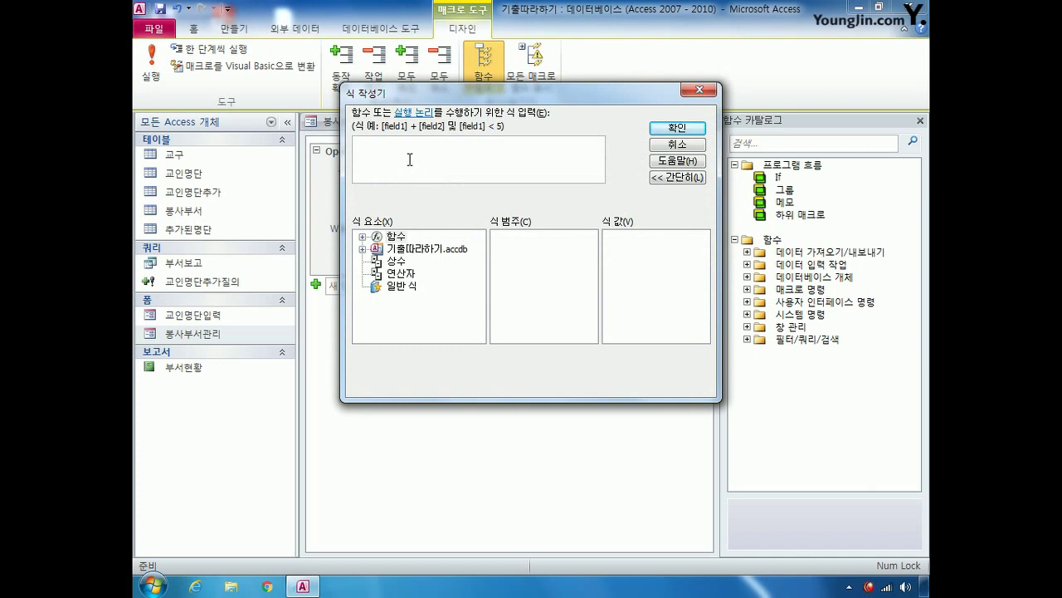
{"action": "type", "text": "부서번호]="}
{"action": "left_click", "coordinate": [362, 249]}
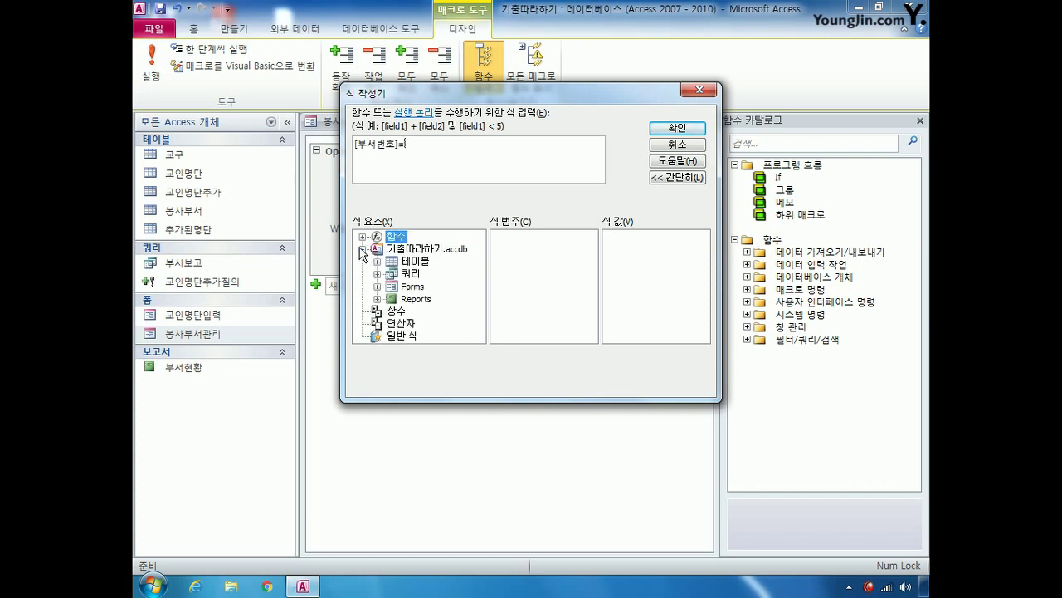
{"action": "left_click", "coordinate": [378, 286]}
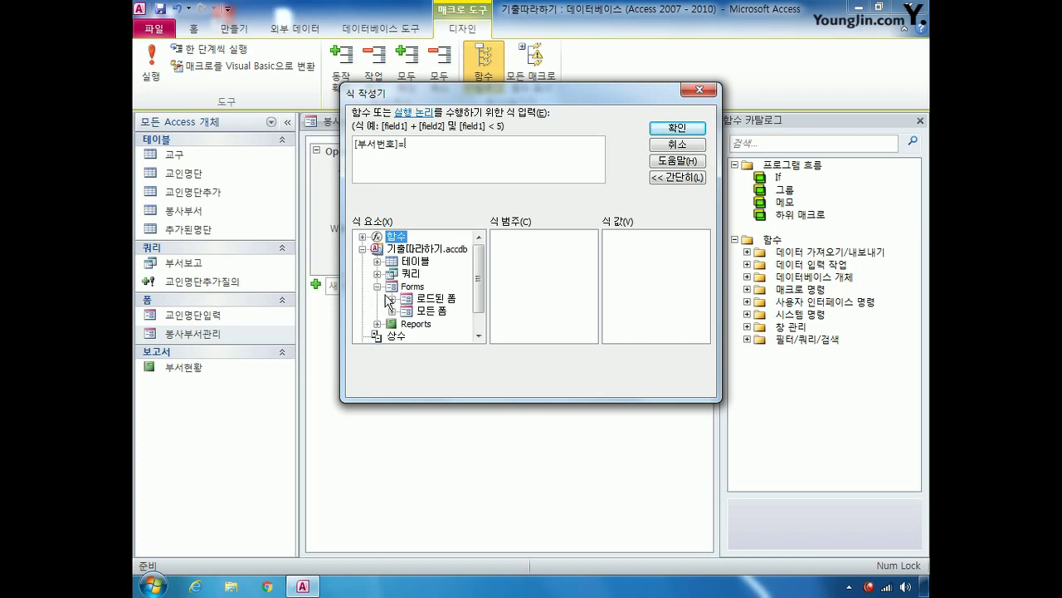
{"action": "left_click", "coordinate": [392, 311]}
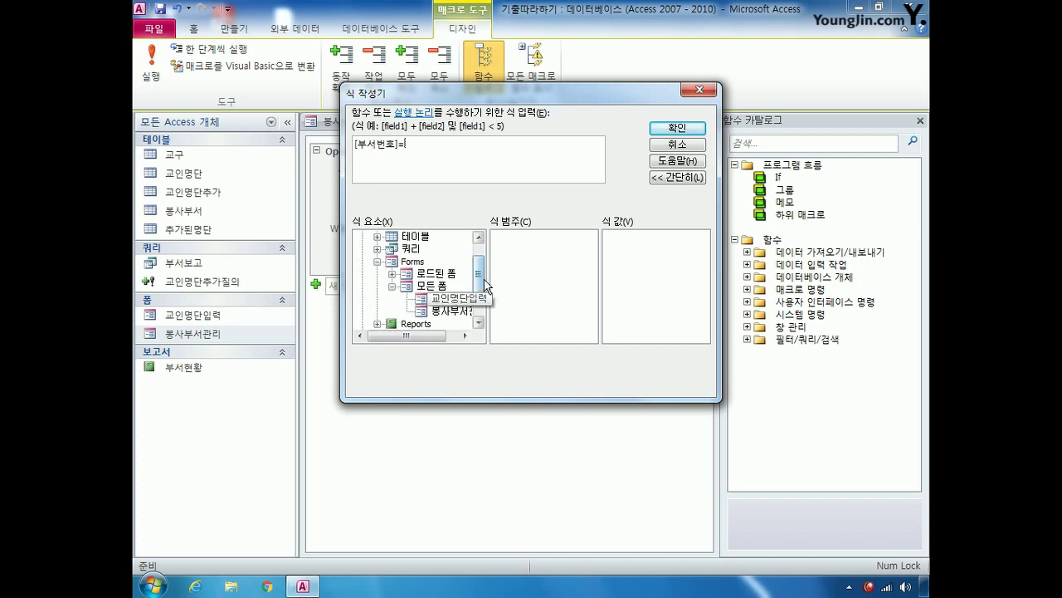
{"action": "left_click_drag", "start_coordinate": [485, 291], "coordinate": [484, 299]}
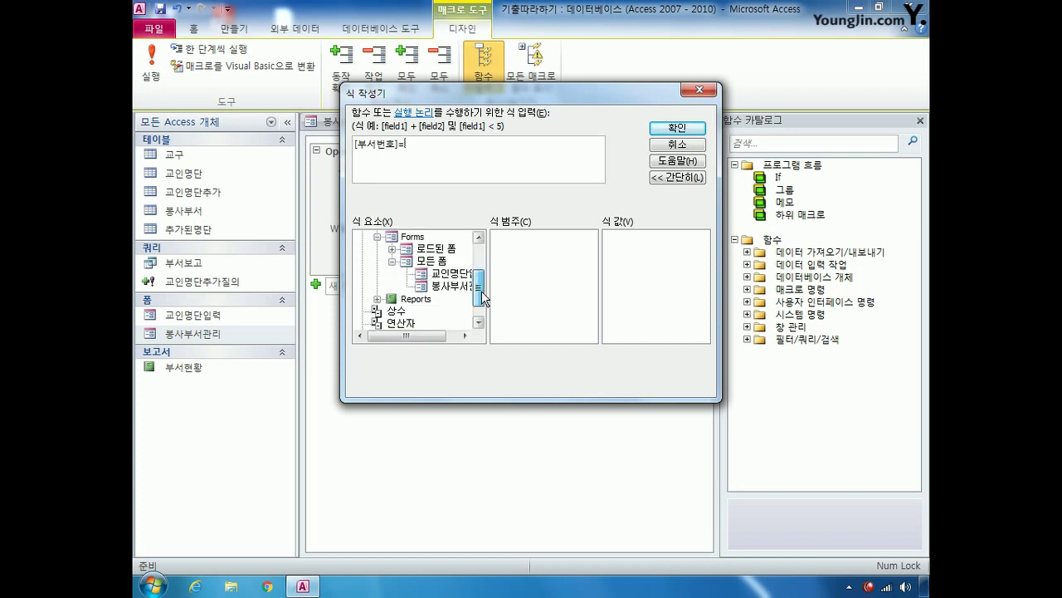
{"action": "left_click", "coordinate": [452, 288]}
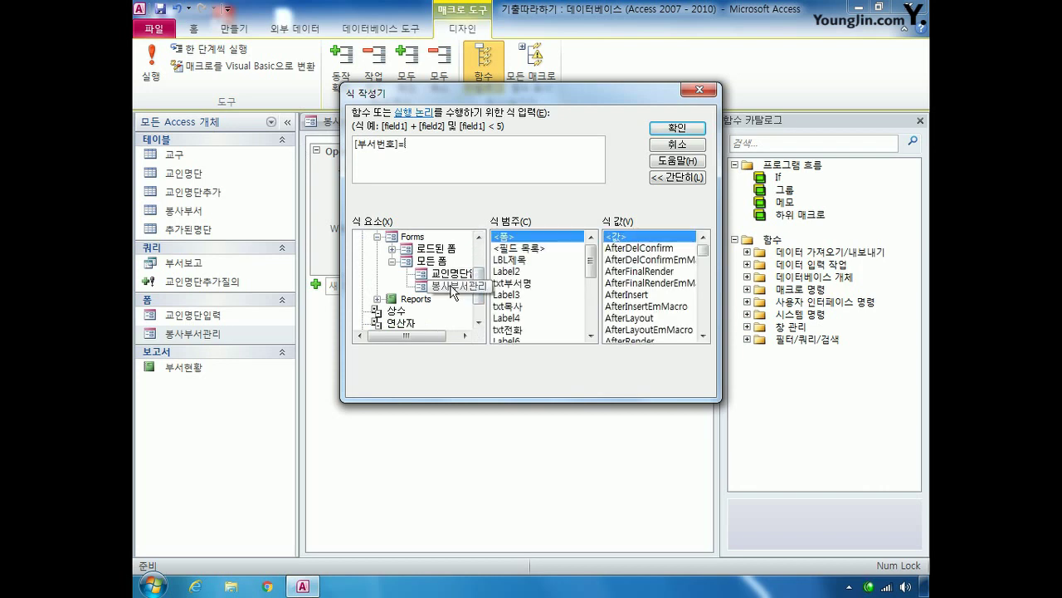
{"action": "left_click_drag", "start_coordinate": [593, 268], "coordinate": [594, 302]}
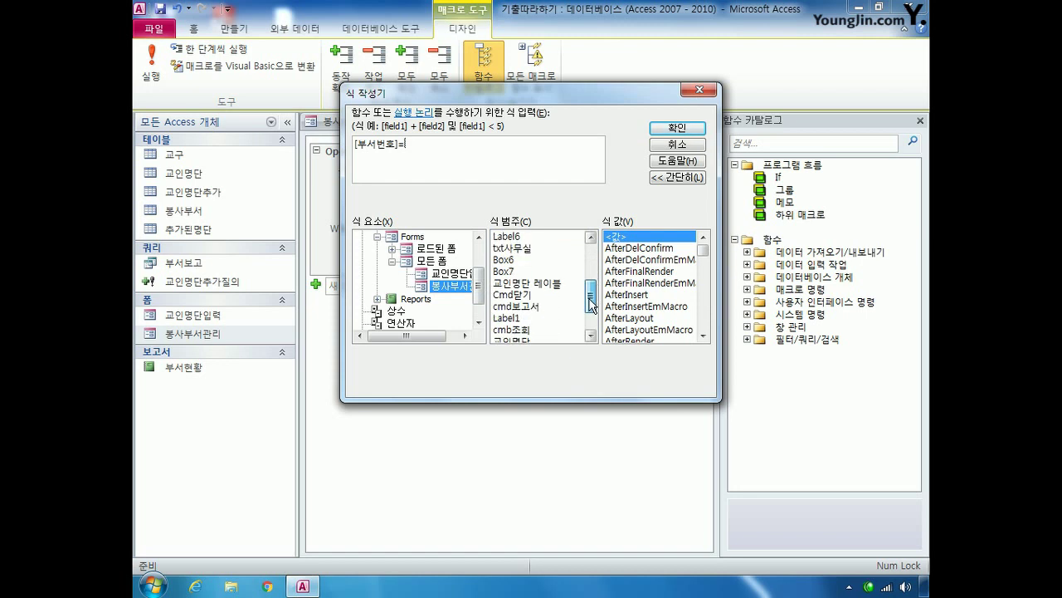
{"action": "double_click", "coordinate": [535, 331]}
{"action": "left_click", "coordinate": [673, 133]}
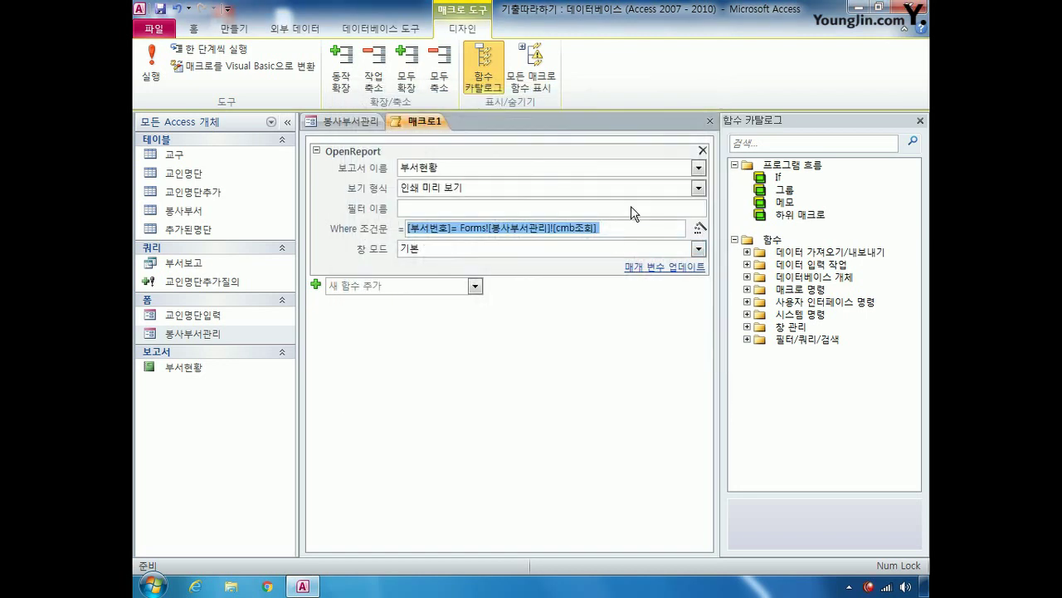
Close the macro, saving it under the name 보고서열기
{"action": "left_click", "coordinate": [710, 121]}
{"action": "left_click", "coordinate": [460, 332]}
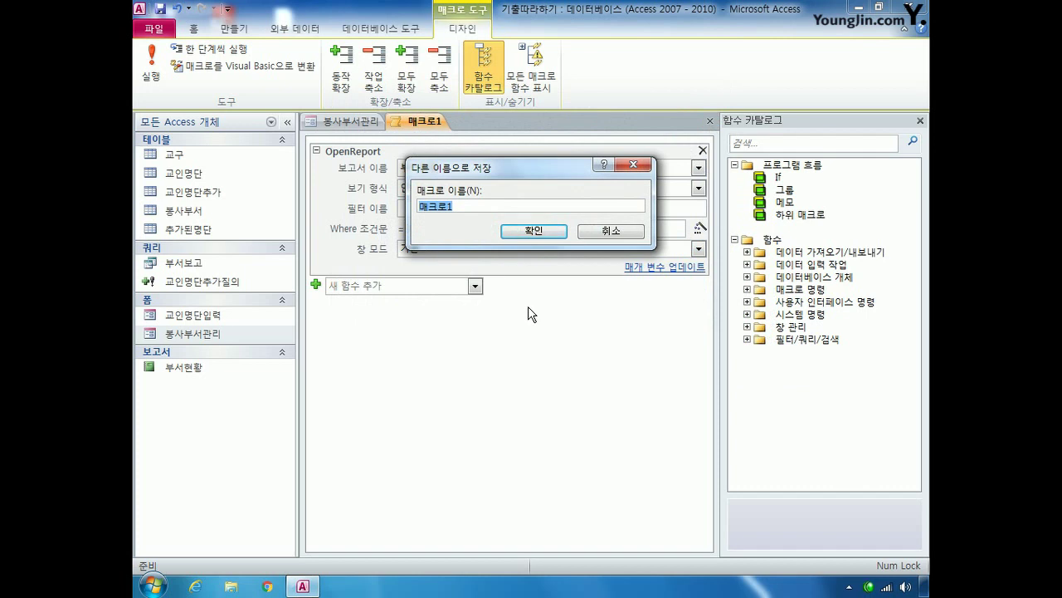
{"action": "type", "text": "보고서열기"}
{"action": "key", "text": "Return"}
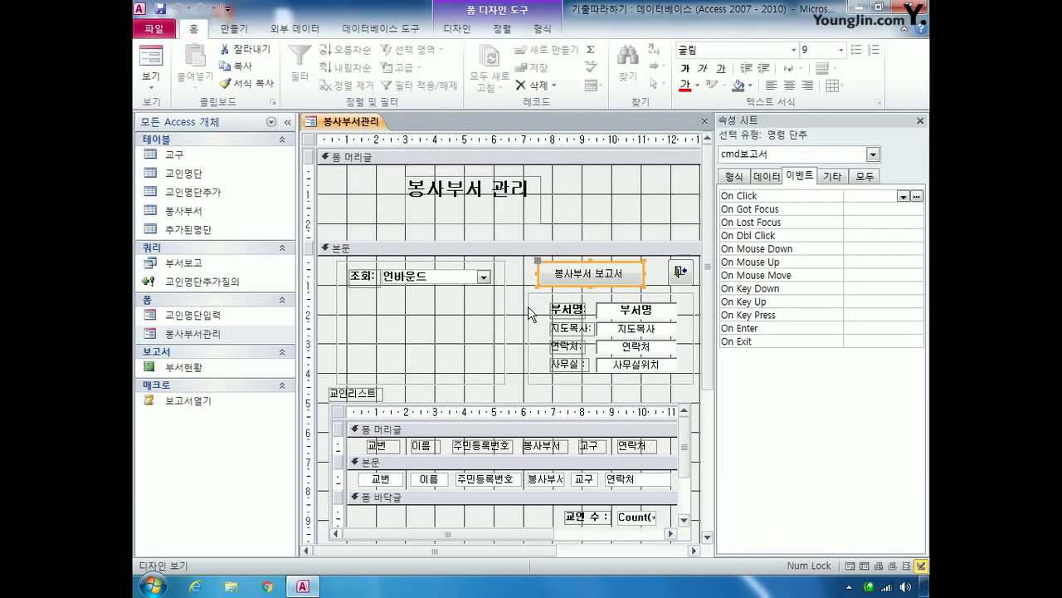
Assign the 보고서열기 macro to the cmd보고서 button's On Click event, and close the form, saving the changes
{"action": "left_click", "coordinate": [903, 196]}
{"action": "left_click", "coordinate": [868, 208]}
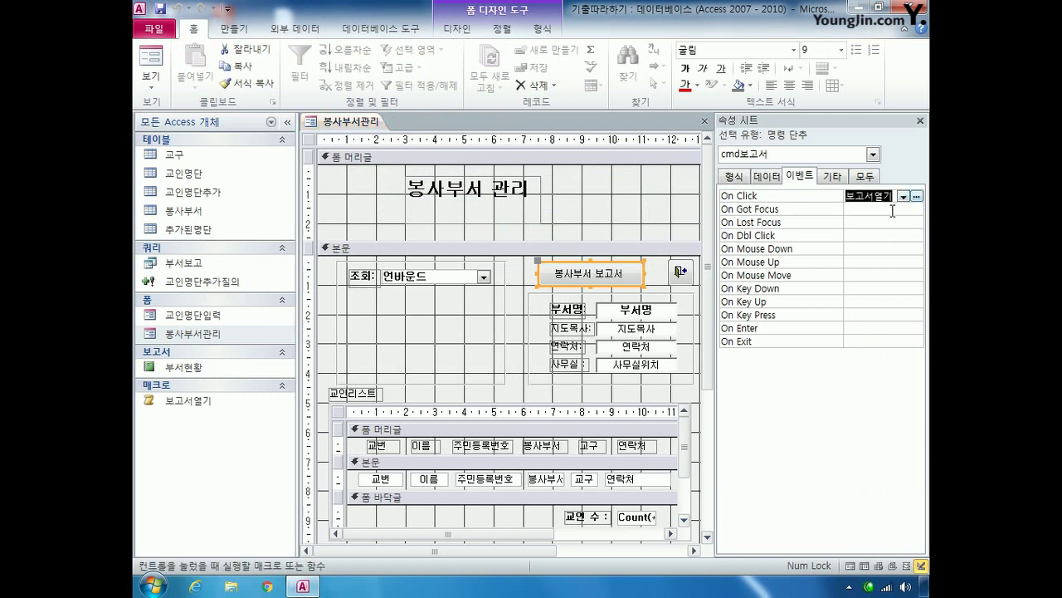
{"action": "left_click", "coordinate": [704, 121]}
{"action": "left_click", "coordinate": [474, 331]}
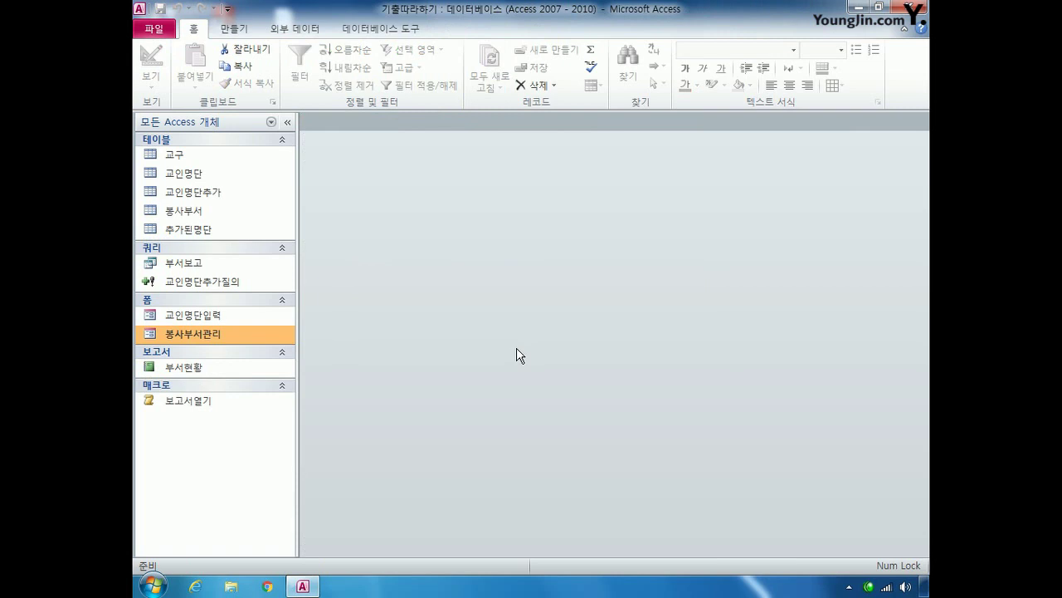
Create a new query in design view based on the 교인명단 and 봉사부서 tables
{"action": "left_click", "coordinate": [233, 29]}
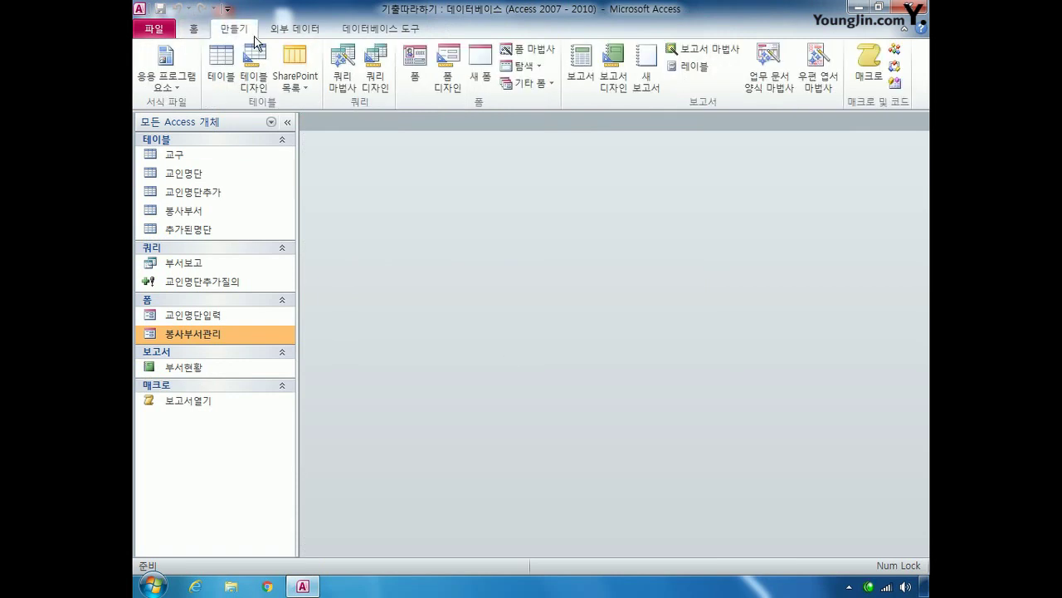
{"action": "left_click", "coordinate": [376, 81]}
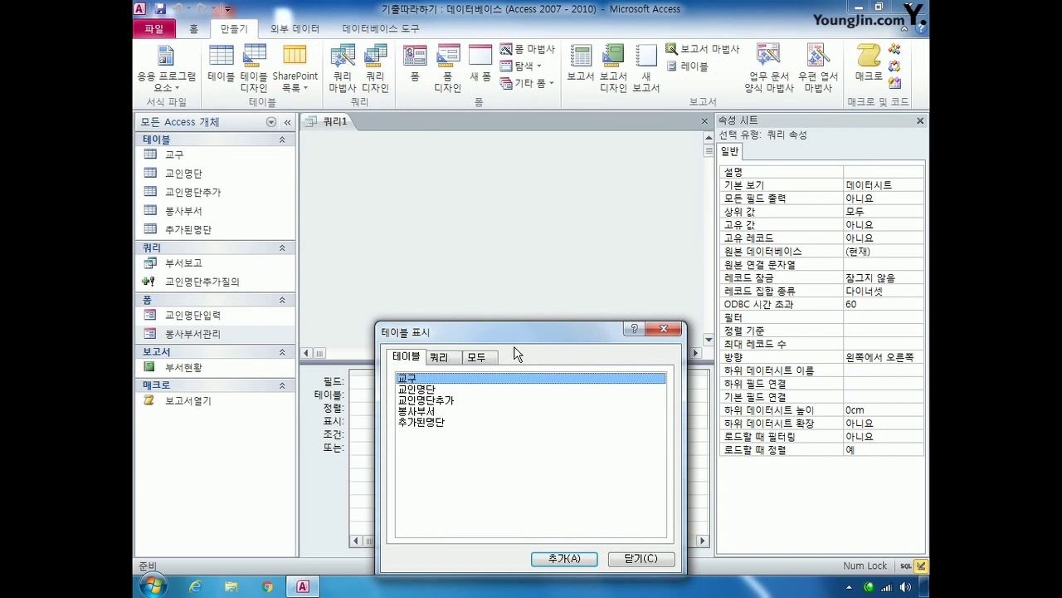
{"action": "double_click", "coordinate": [425, 389]}
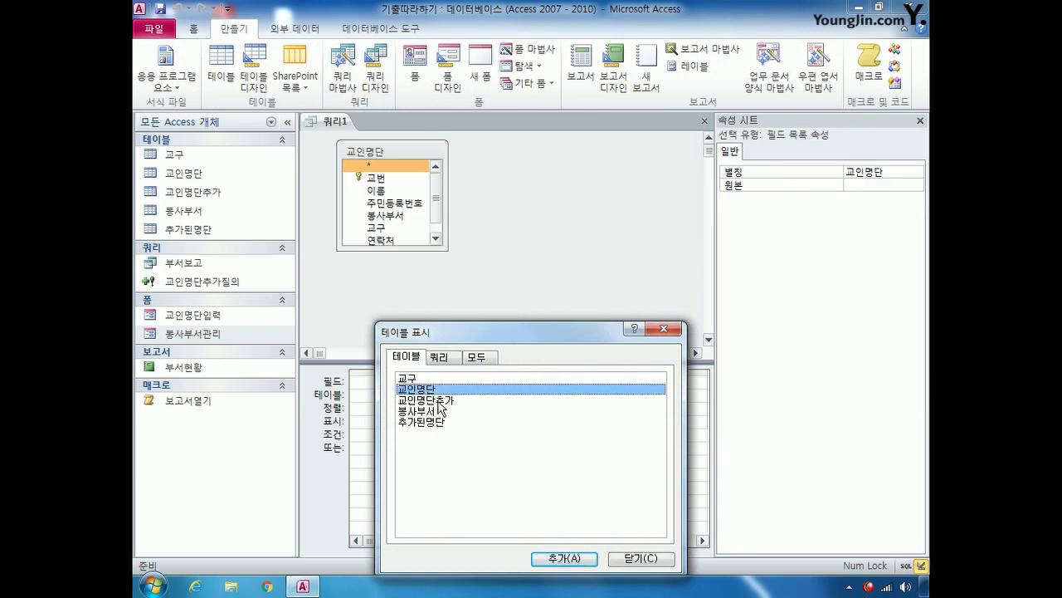
{"action": "double_click", "coordinate": [434, 411]}
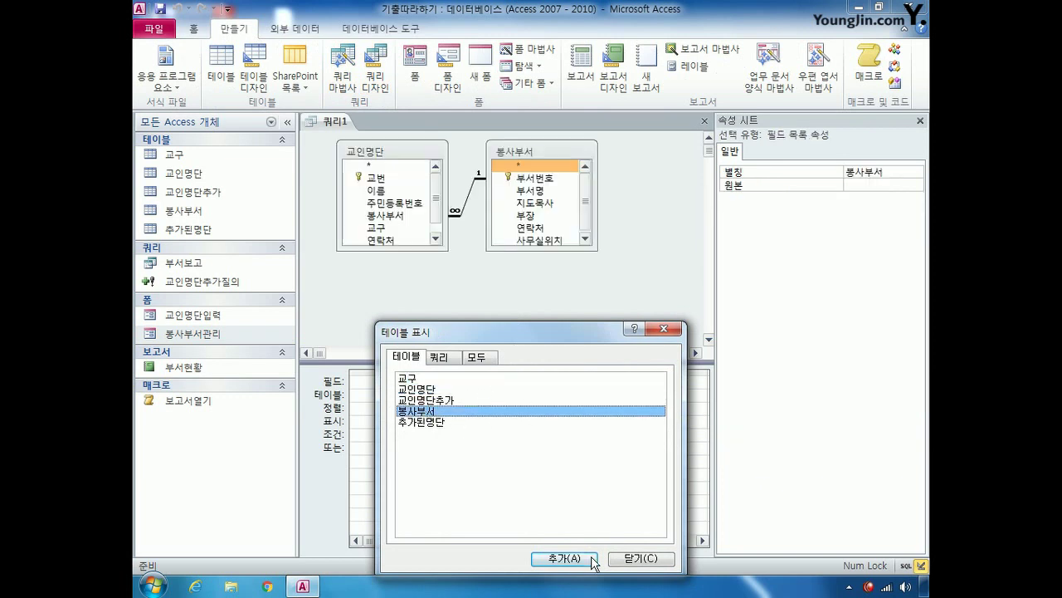
{"action": "left_click", "coordinate": [630, 559]}
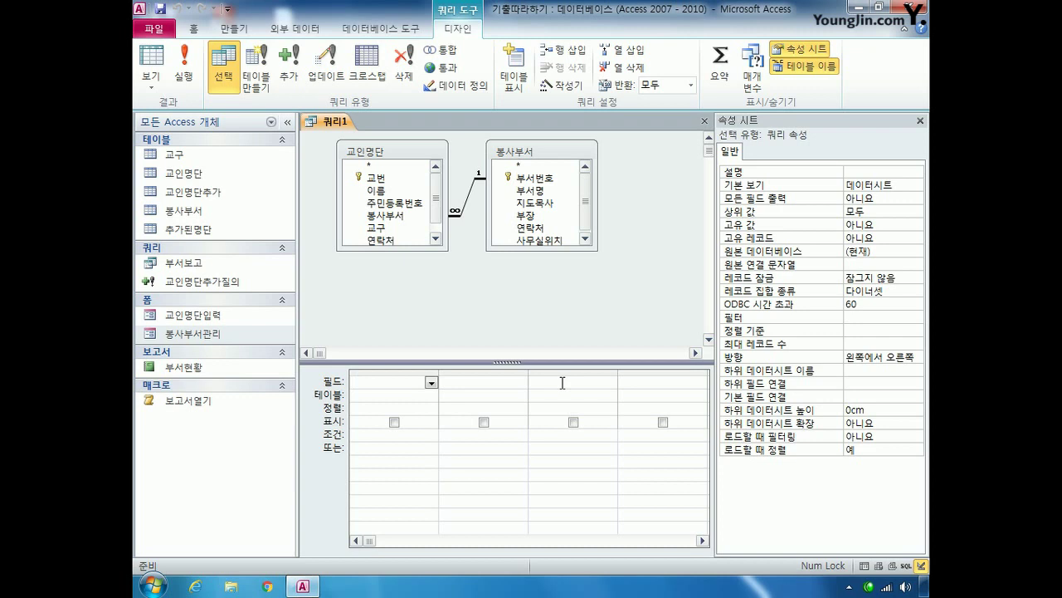
Add the 교번 and 이름 fields of 교인명단 to the query grid, removing the duplicate 교번 column
{"action": "double_click", "coordinate": [383, 180]}
{"action": "double_click", "coordinate": [383, 179]}
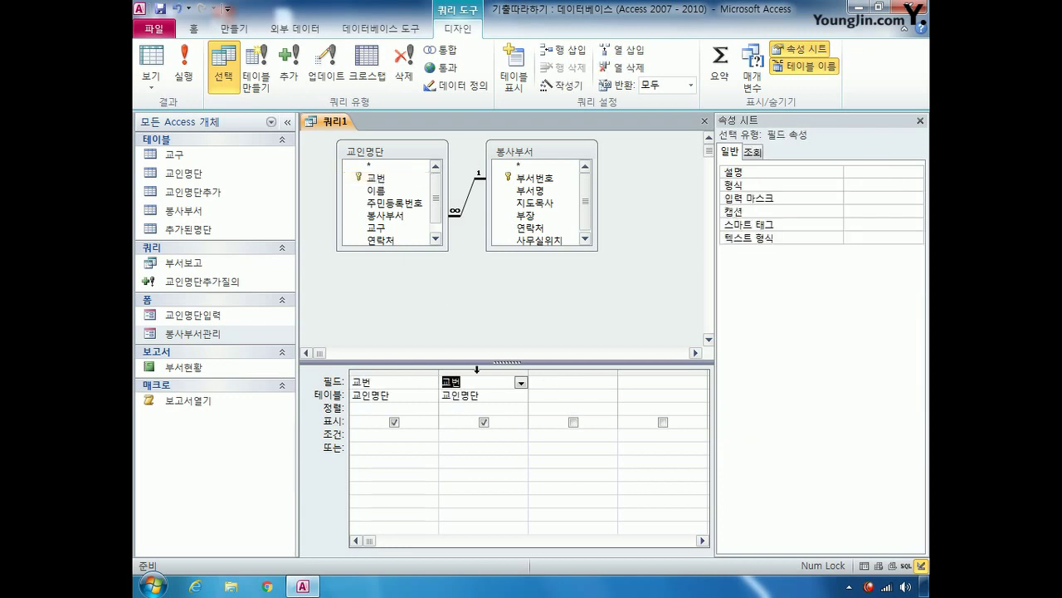
{"action": "left_click", "coordinate": [477, 368]}
{"action": "key", "text": "Delete"}
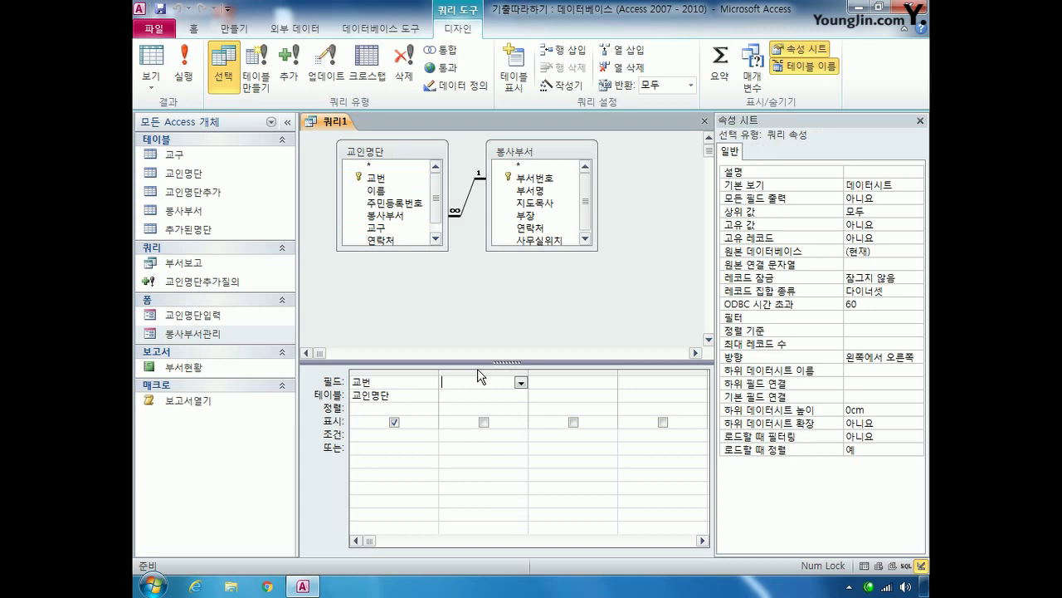
{"action": "left_click", "coordinate": [383, 192]}
{"action": "double_click", "coordinate": [385, 198]}
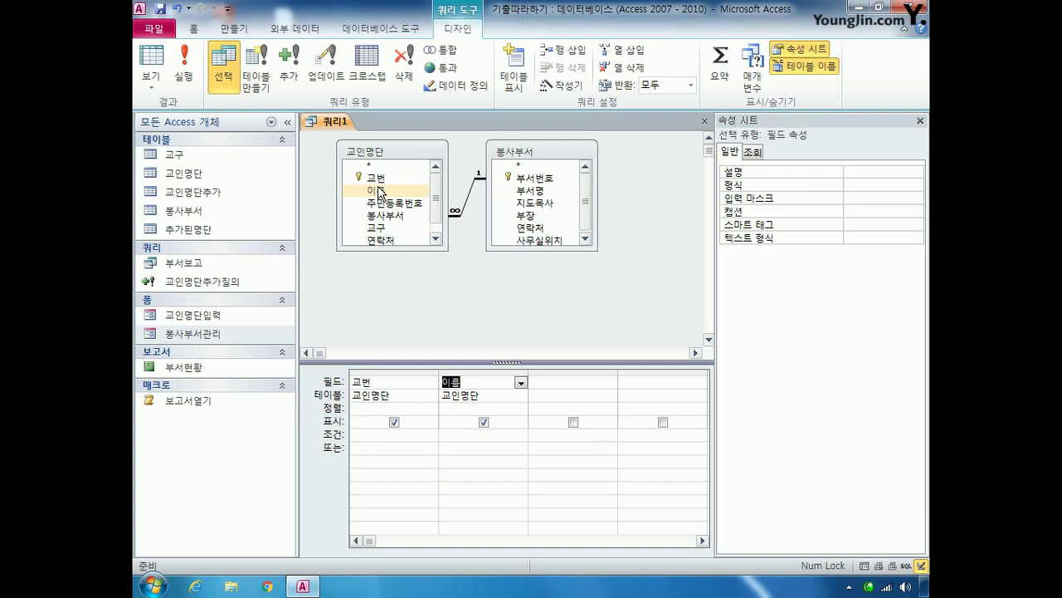
Hide the property sheet and the navigation pane, and begin the query's third field with the name 생년월
{"action": "left_click", "coordinate": [920, 121]}
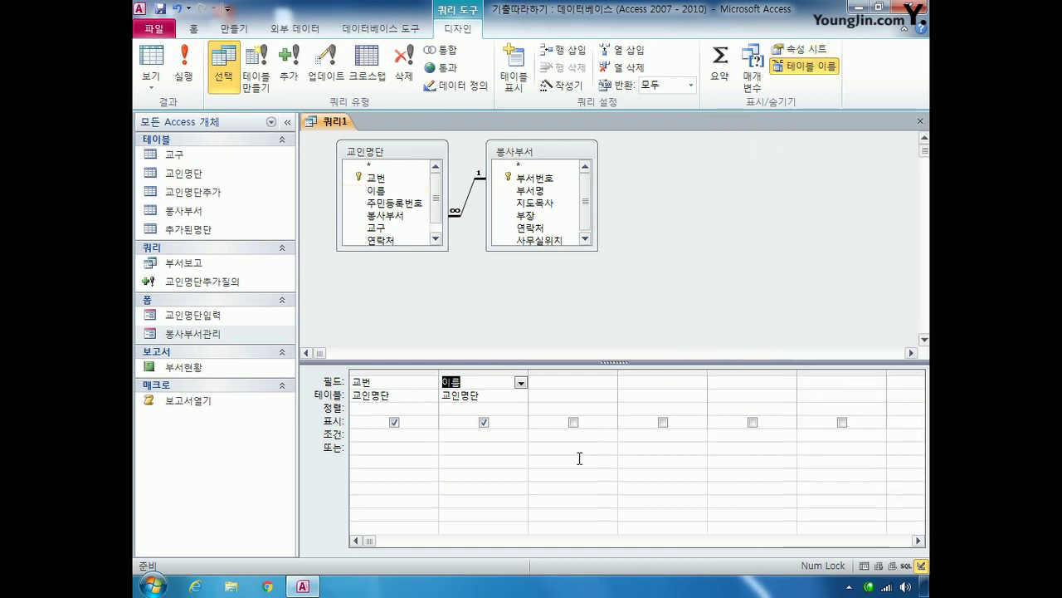
{"action": "left_click", "coordinate": [288, 122]}
{"action": "left_click", "coordinate": [415, 379]}
{"action": "type", "text": "사"}
{"action": "type", "text": "년월"}
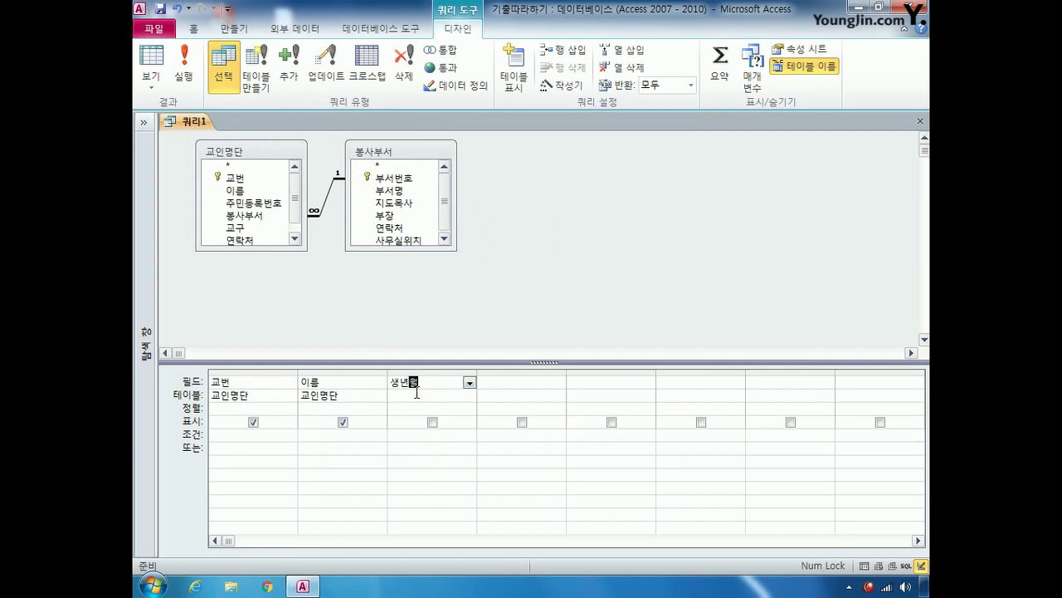